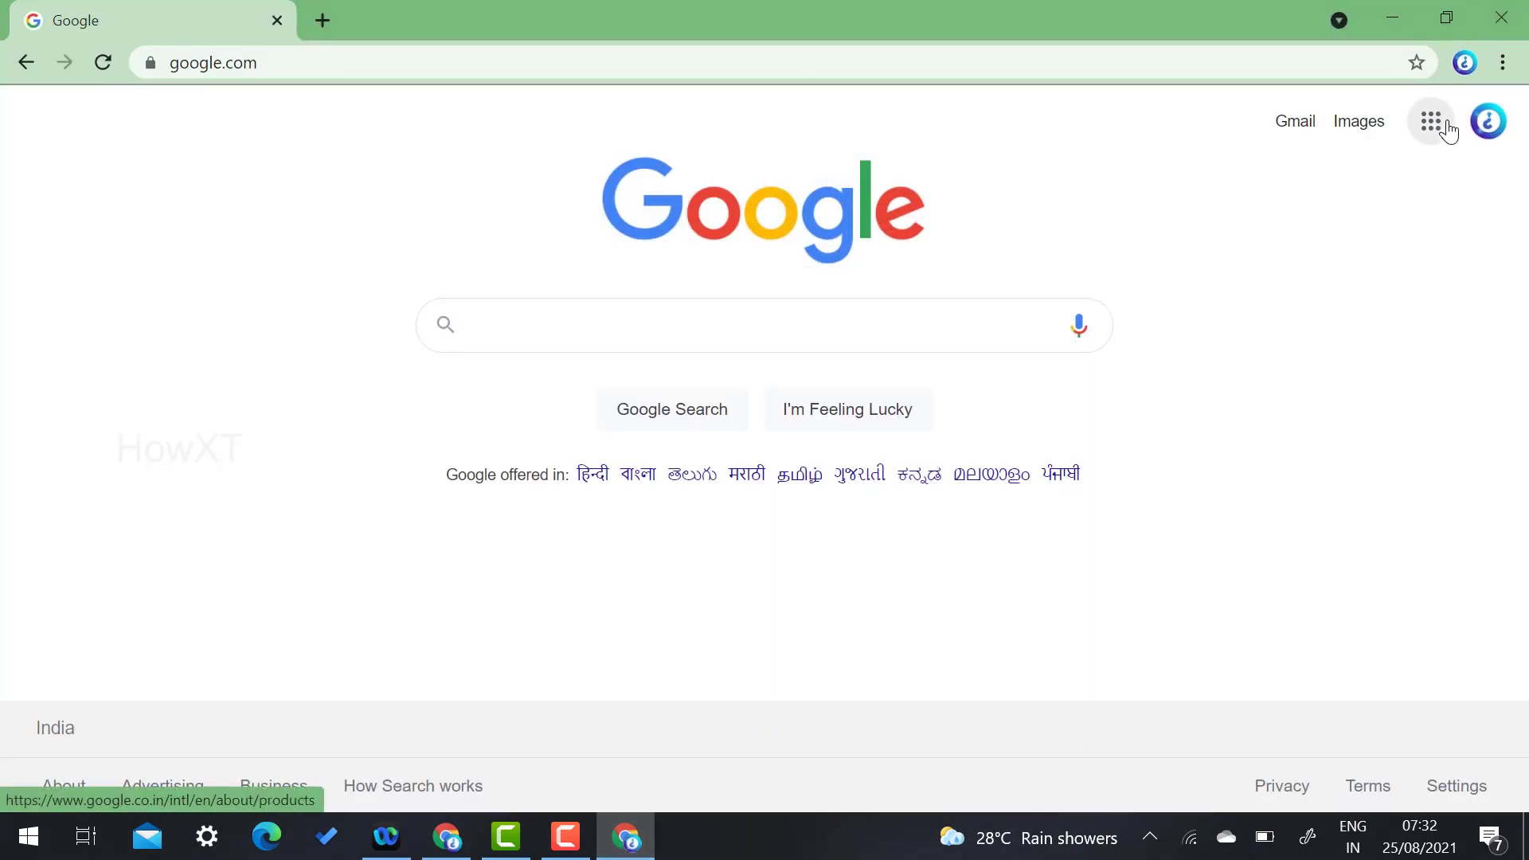
Step: Launch Google Slides from the apps list and start a Blank presentation
{"action": "scroll", "coordinate": [1401, 275], "scroll_direction": "down", "scroll_amount": 7}
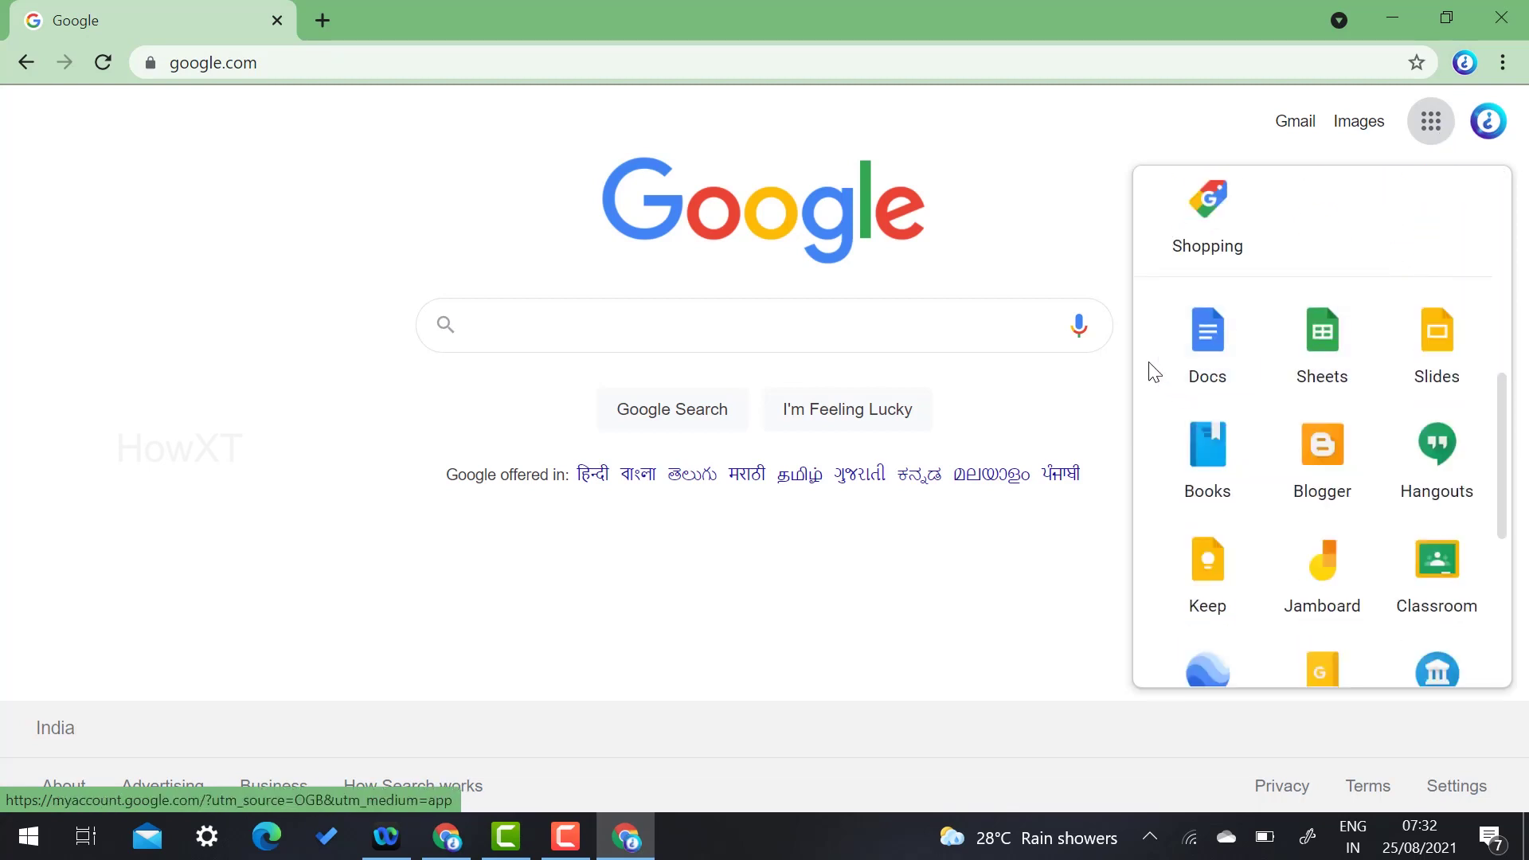
{"action": "left_click", "coordinate": [1442, 349]}
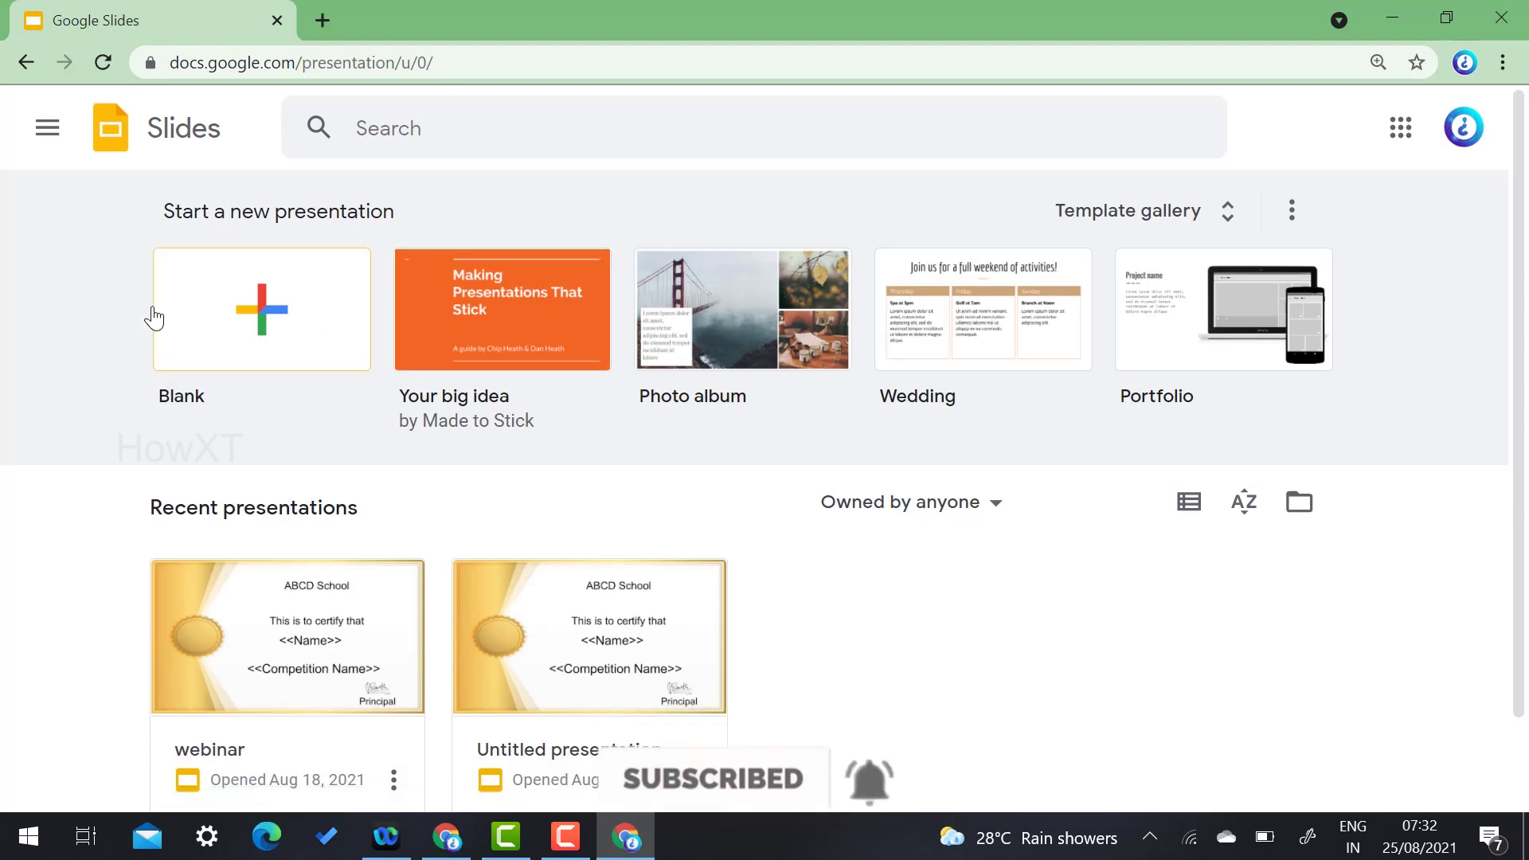
{"action": "left_click", "coordinate": [196, 317]}
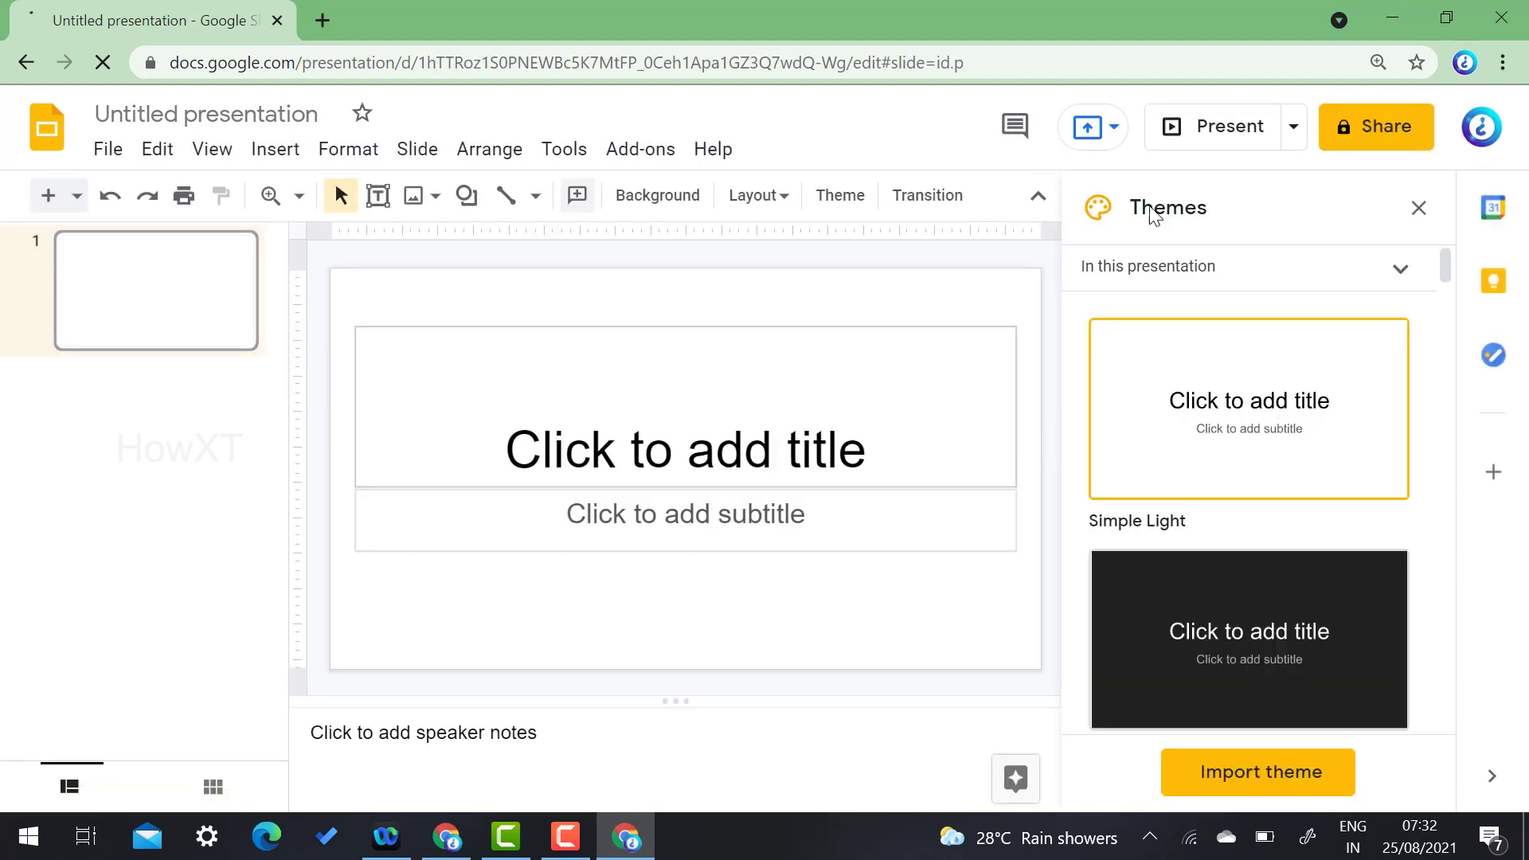
Step: Close the Themes panel and delete the title and subtitle placeholders, leaving an empty slide
{"action": "scroll", "coordinate": [1269, 574], "scroll_direction": "down", "scroll_amount": 3}
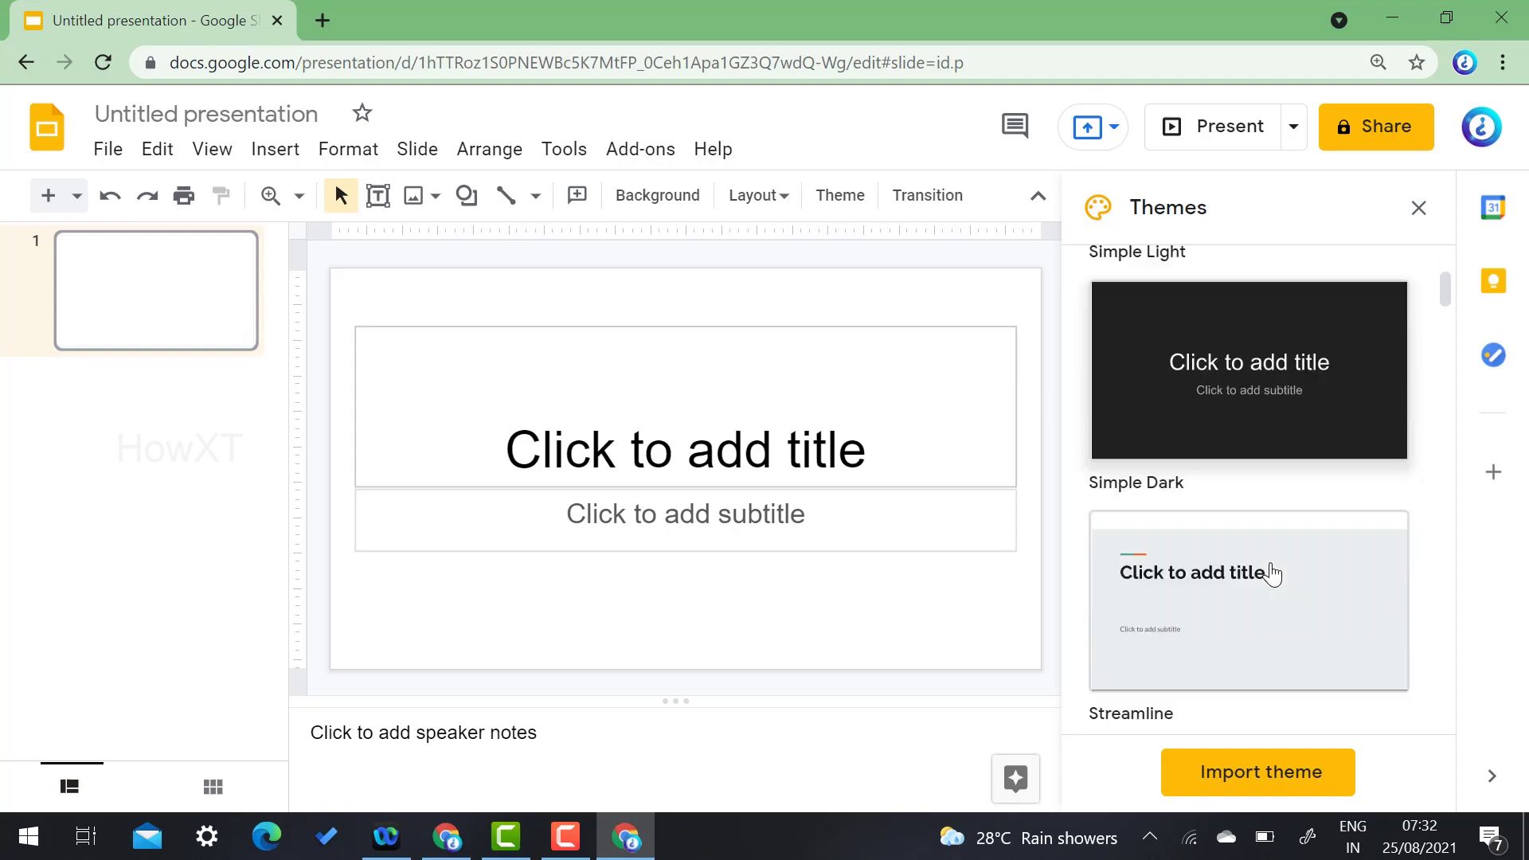
{"action": "scroll", "coordinate": [1272, 573], "scroll_direction": "down", "scroll_amount": 1}
{"action": "left_click", "coordinate": [1417, 208]}
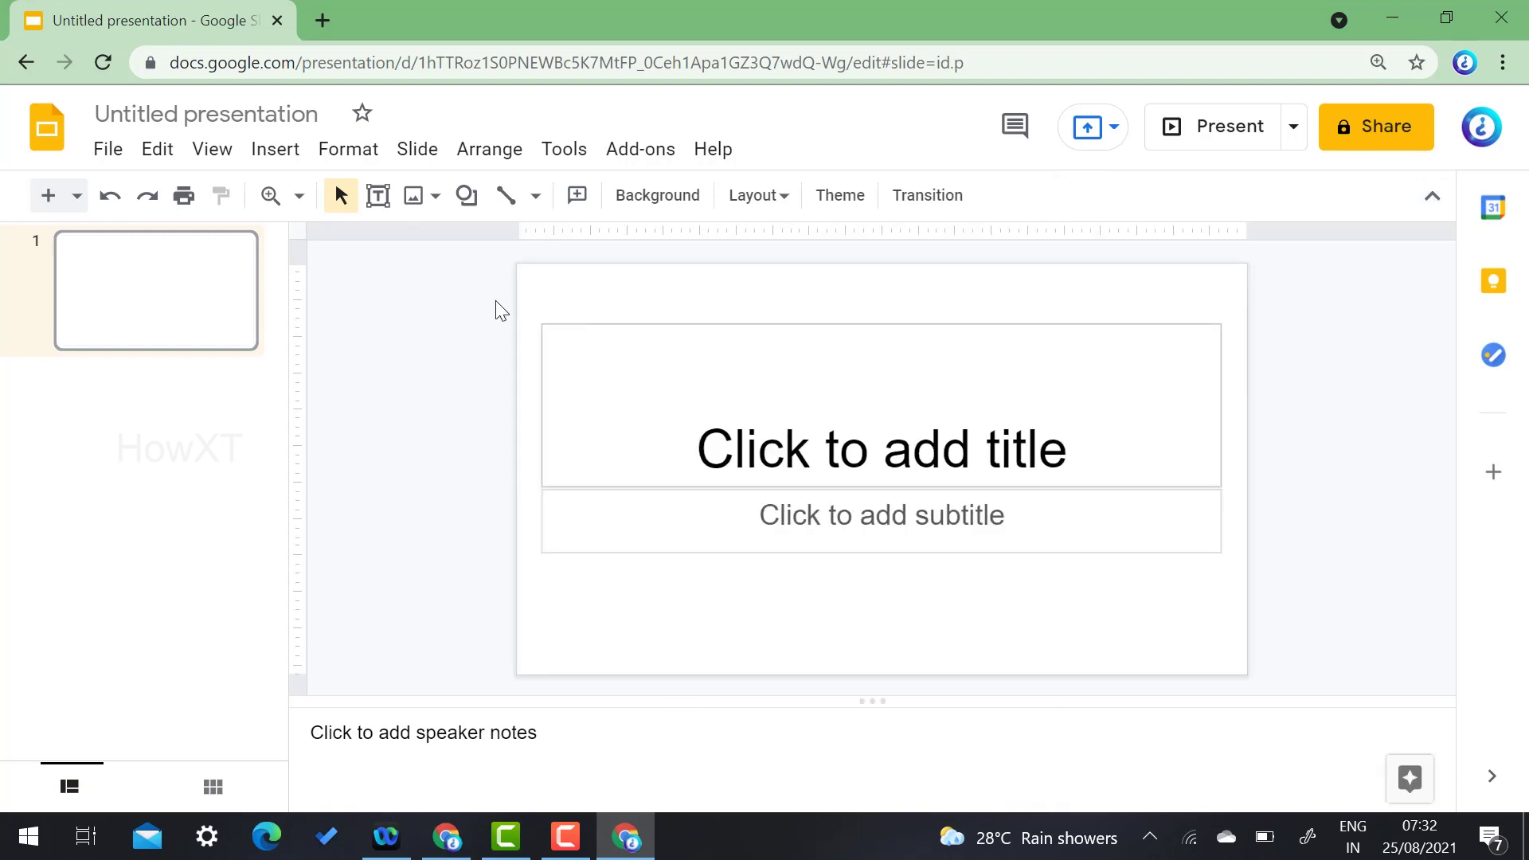
{"action": "left_click_drag", "start_coordinate": [466, 305], "coordinate": [1296, 601]}
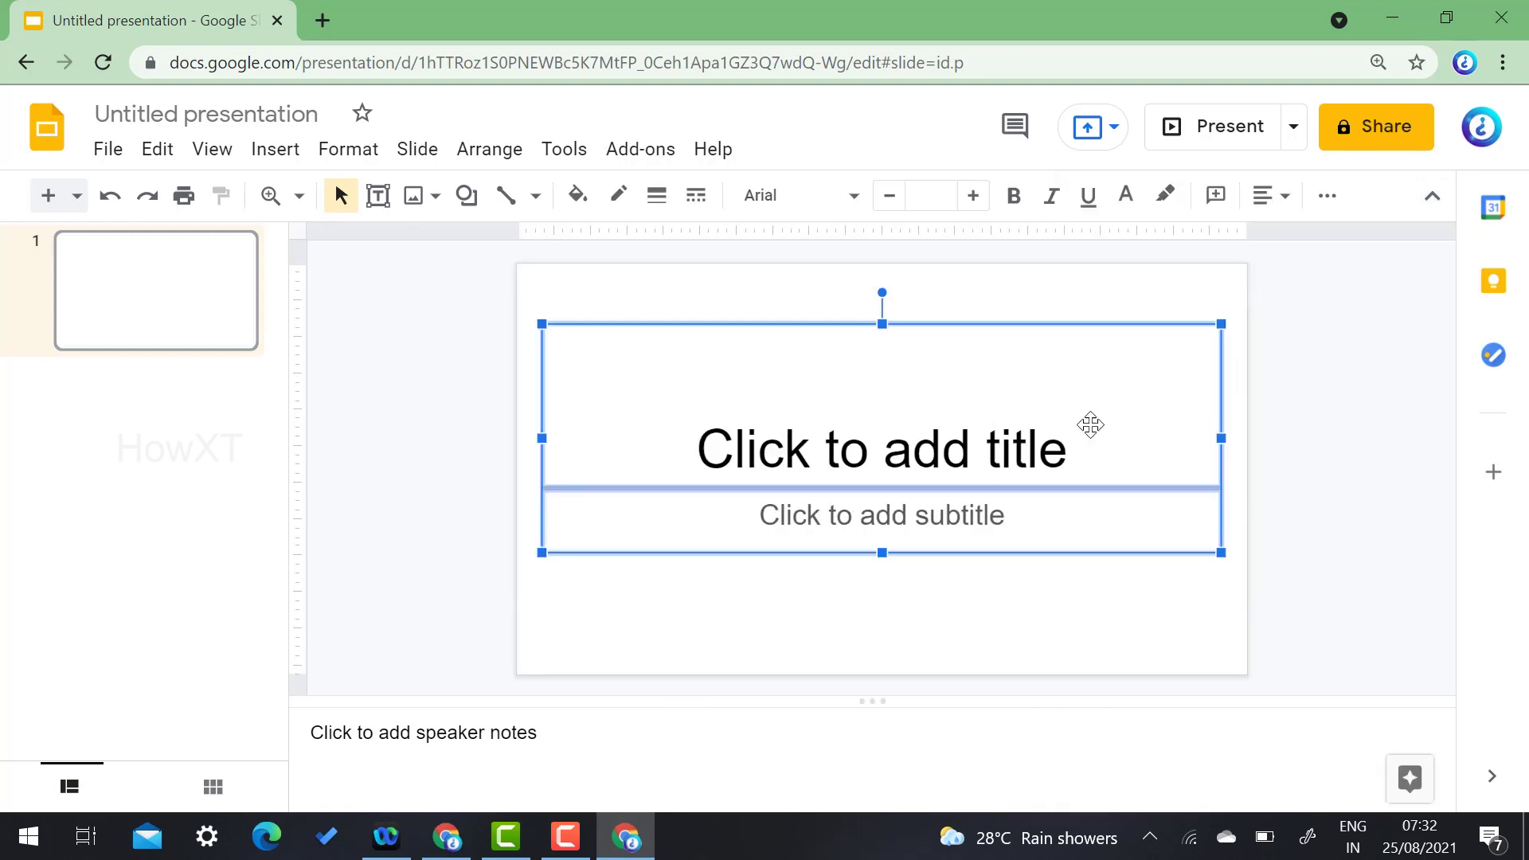
{"action": "key", "text": "Delete"}
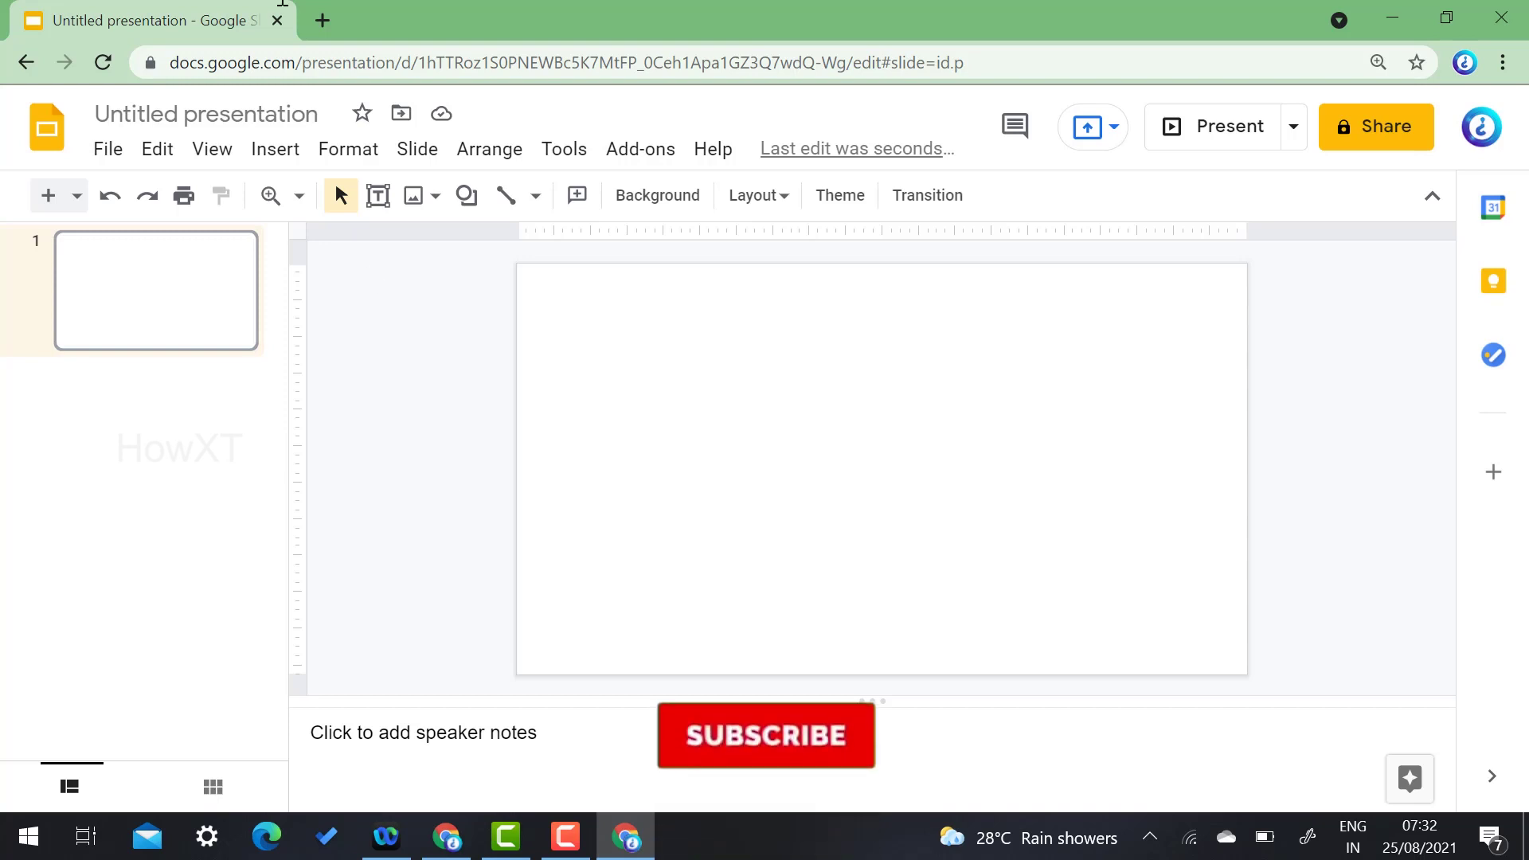
{"action": "left_click", "coordinate": [319, 19]}
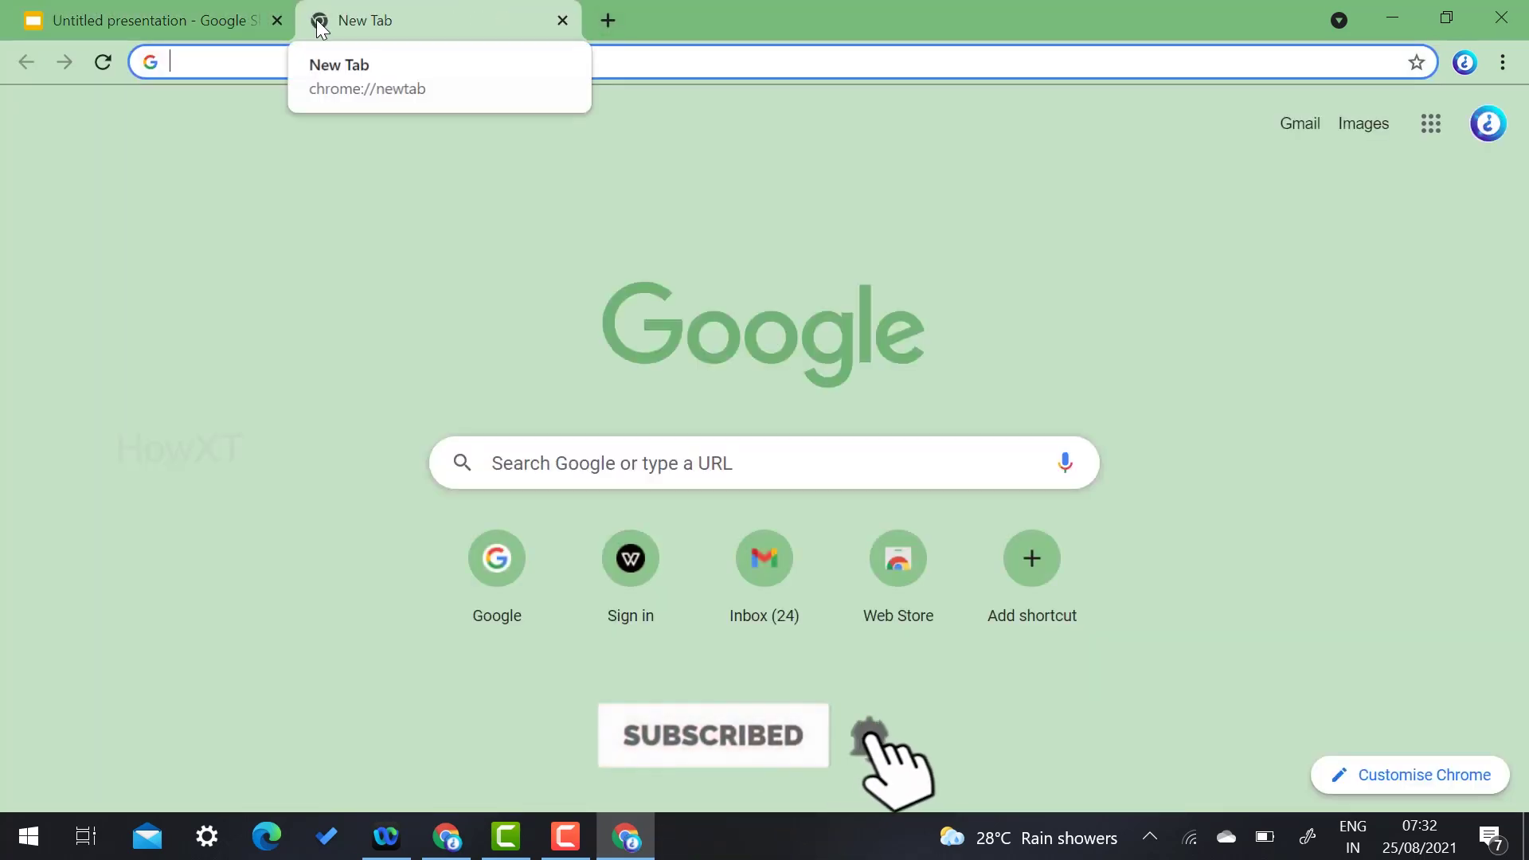
Step: Search Google for 'certificate background' and switch to the image results
{"action": "type", "text": "certificate"}
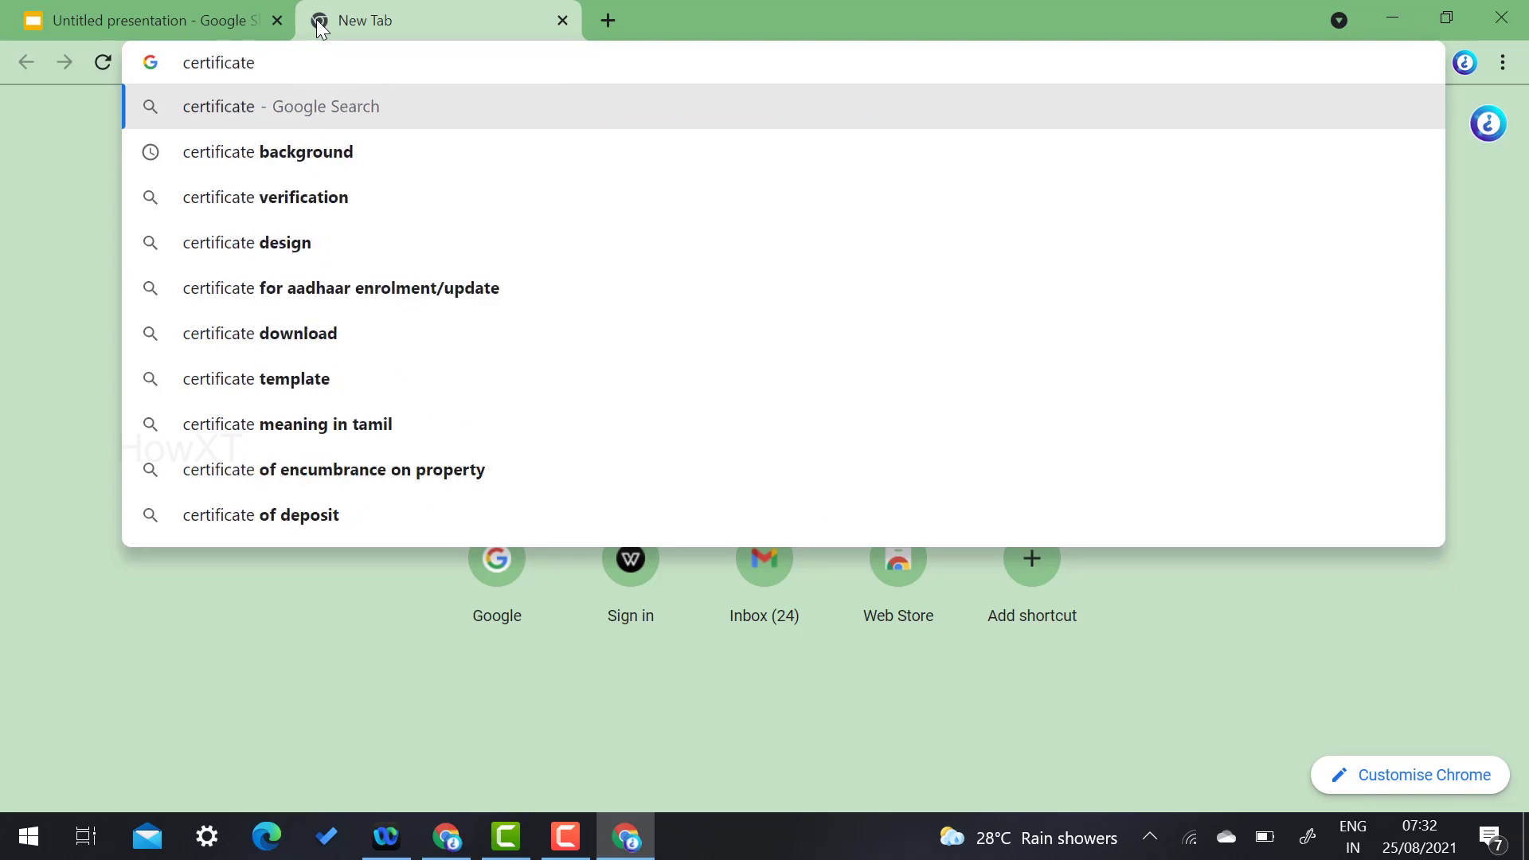
{"action": "key", "text": "Down"}
{"action": "key", "text": "Return"}
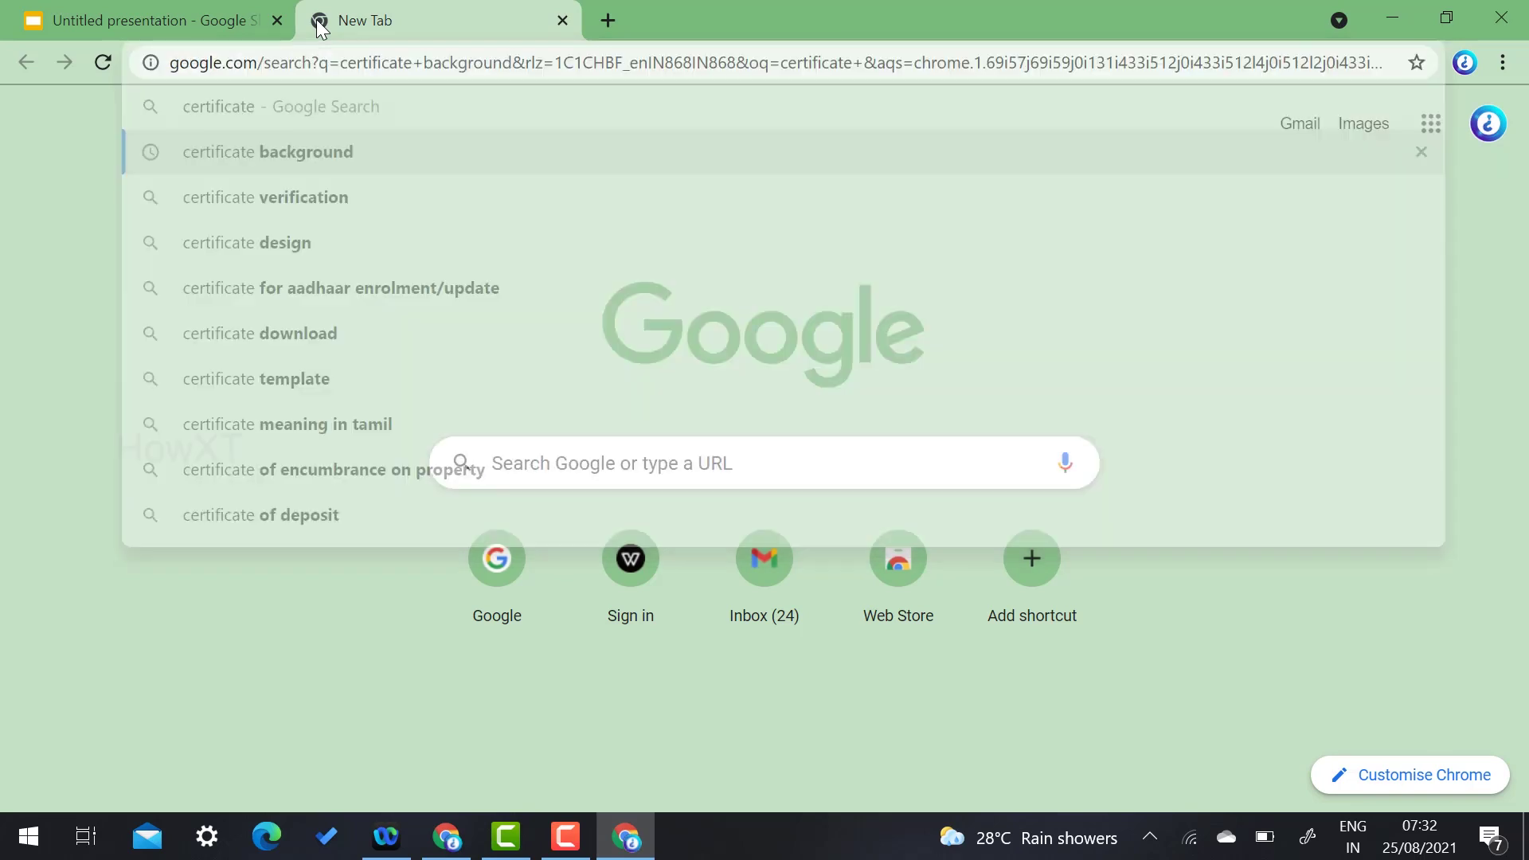
{"action": "left_click", "coordinate": [350, 237]}
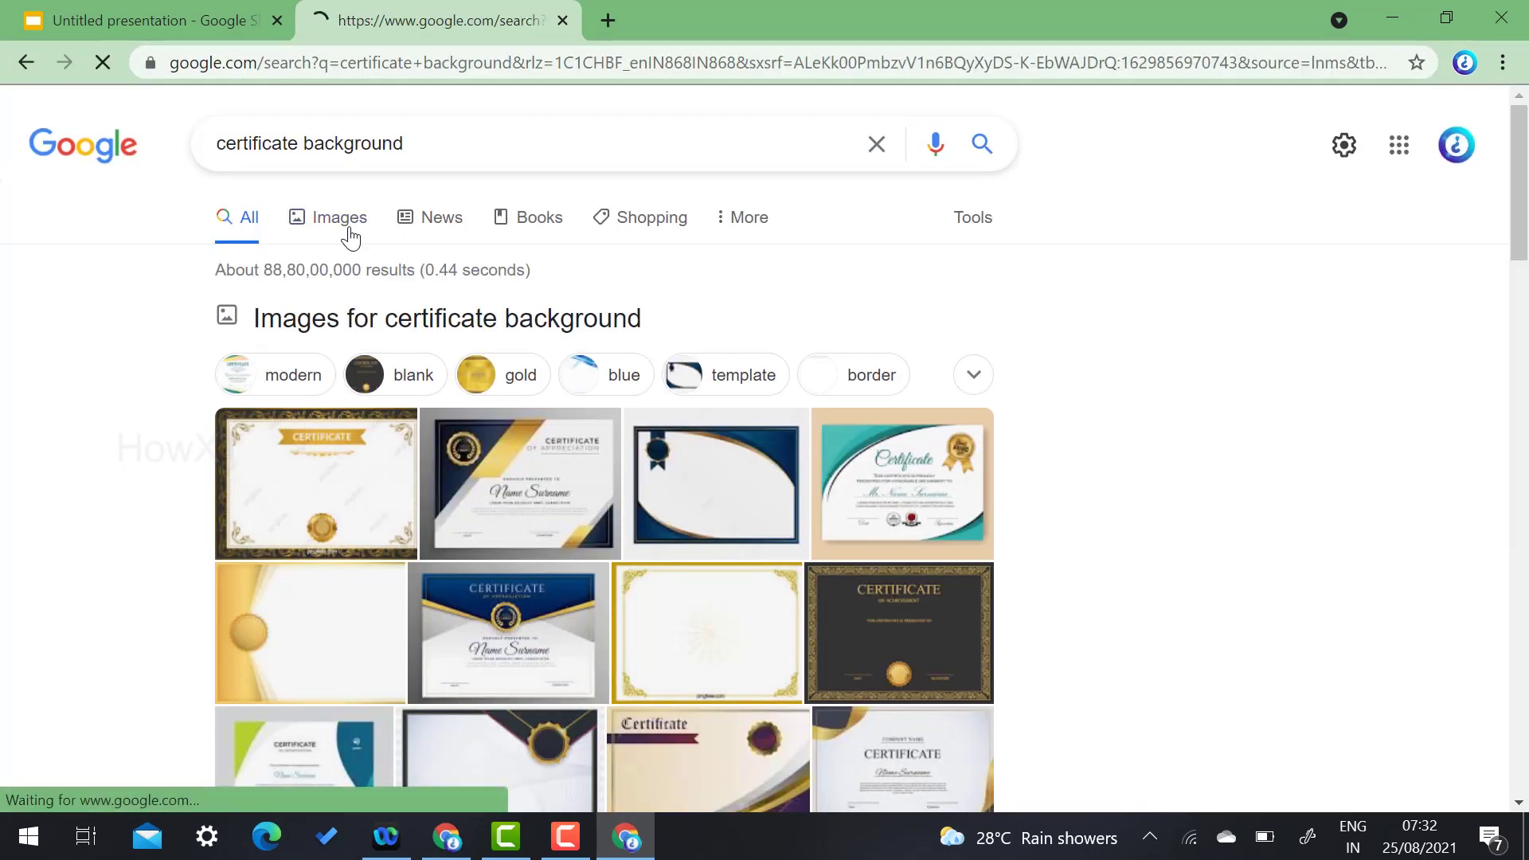
Step: Browse the results, previewing the ornate border, pngkit and geometric certificate images
{"action": "scroll", "coordinate": [350, 239], "scroll_direction": "down", "scroll_amount": 7}
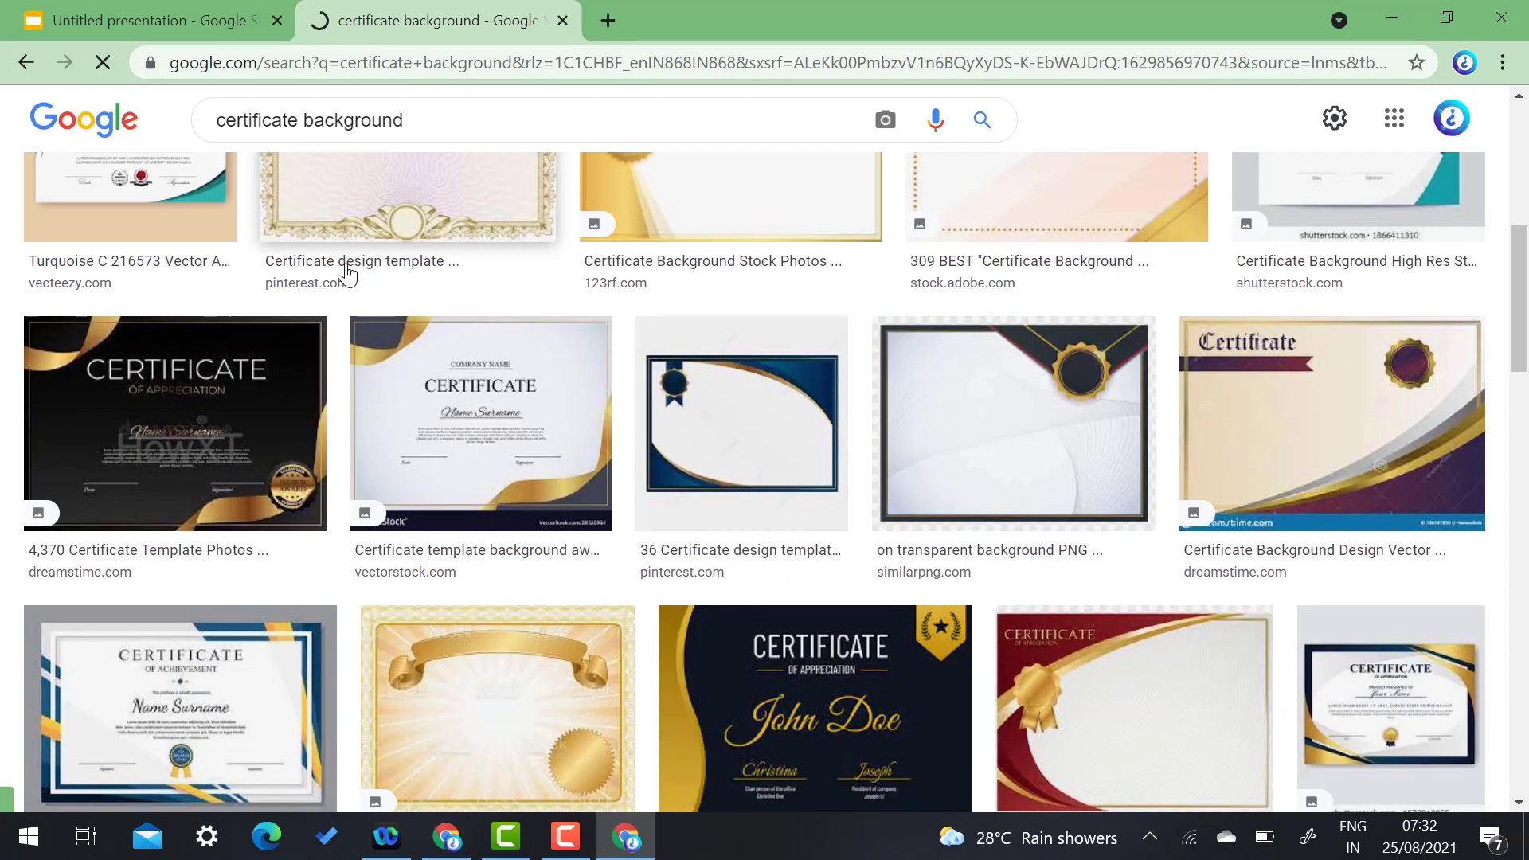
{"action": "scroll", "coordinate": [347, 275], "scroll_direction": "down", "scroll_amount": 3}
{"action": "scroll", "coordinate": [348, 275], "scroll_direction": "down", "scroll_amount": 9}
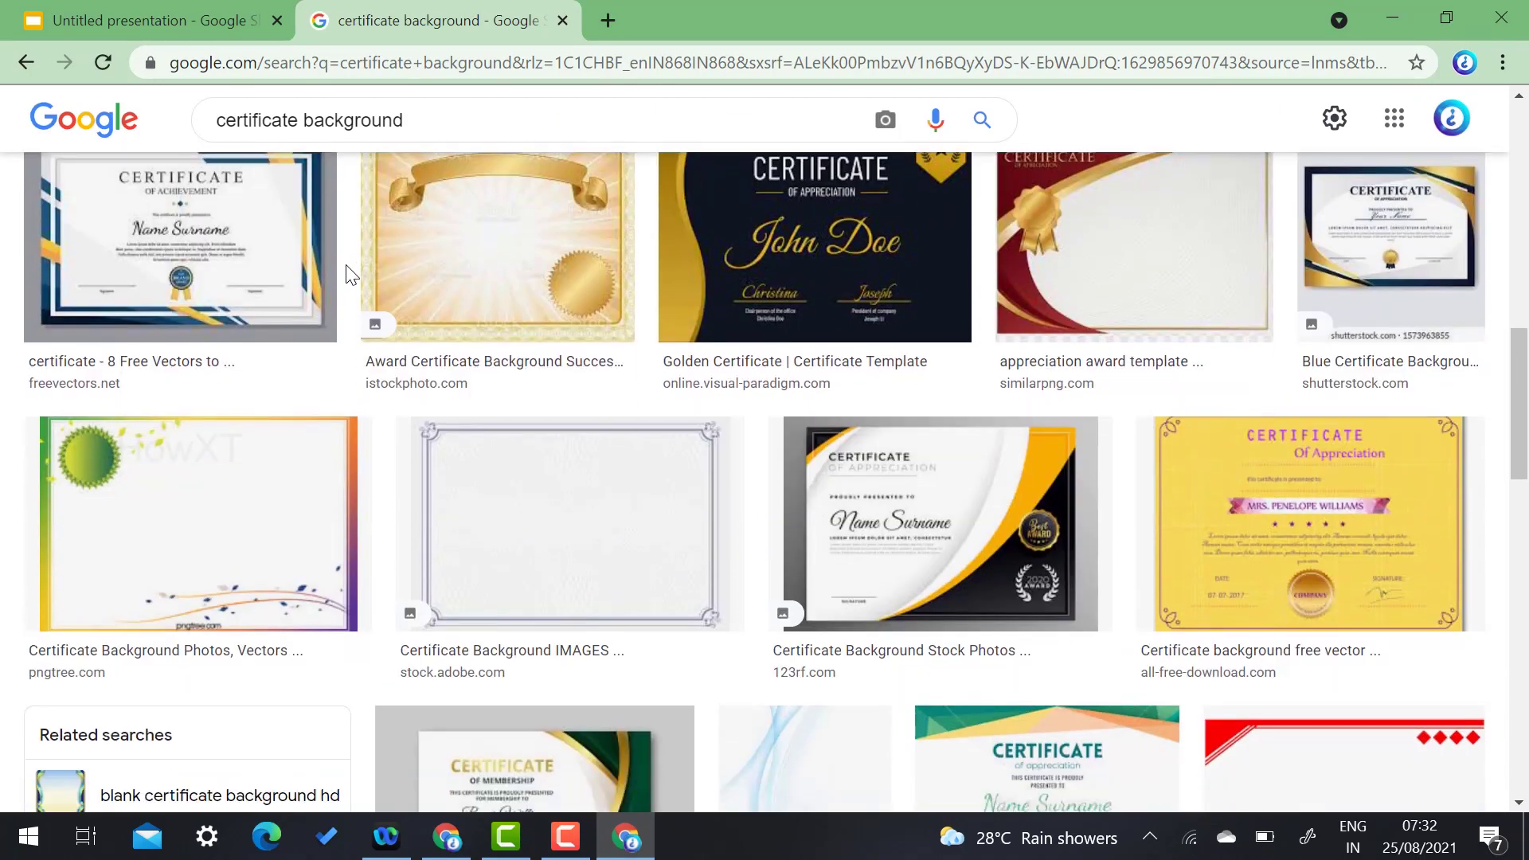
{"action": "scroll", "coordinate": [351, 274], "scroll_direction": "down", "scroll_amount": 2}
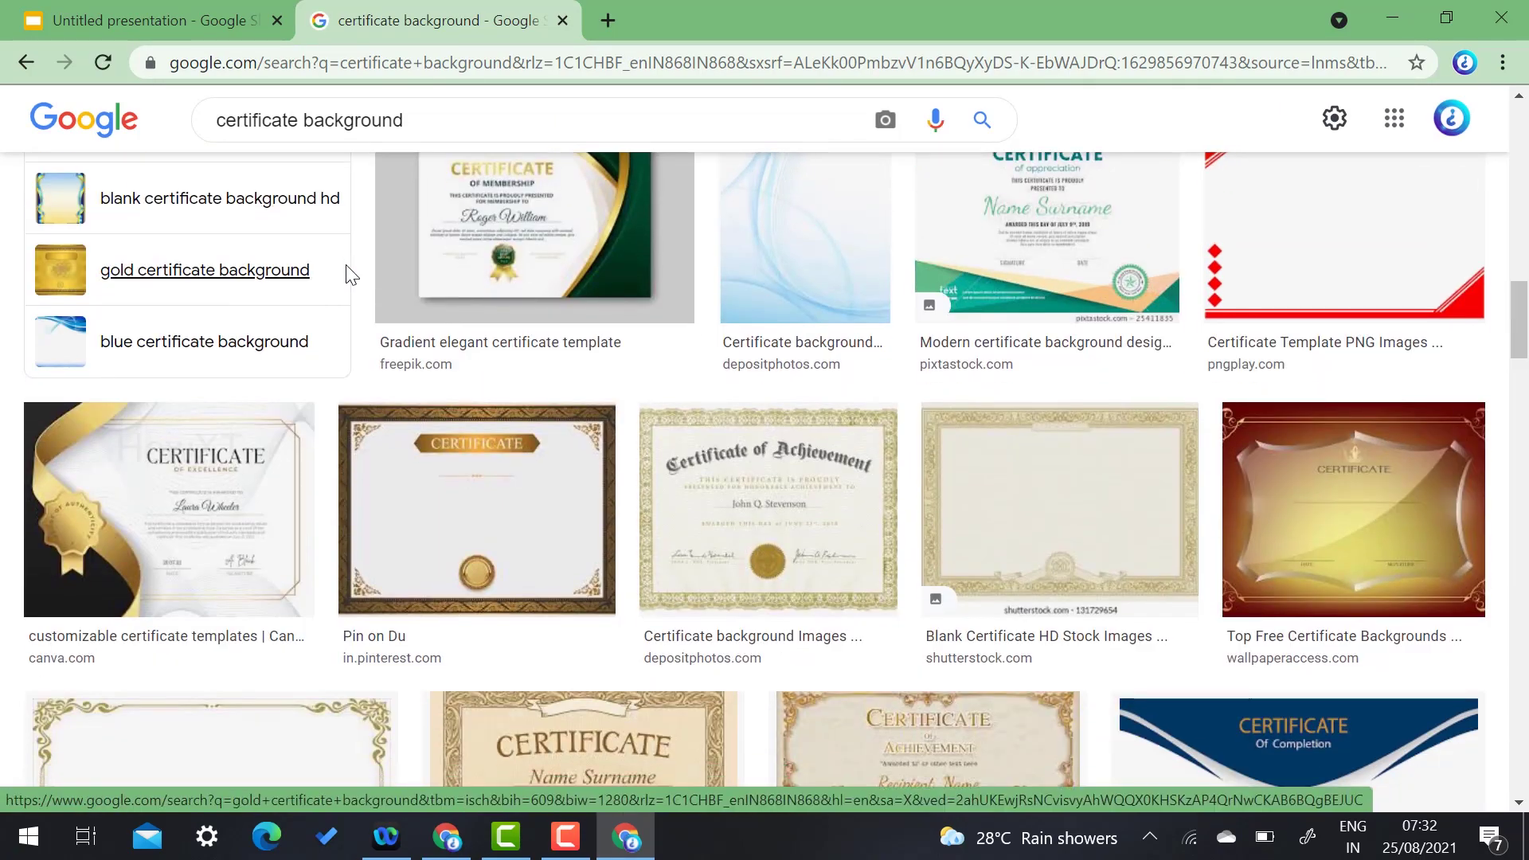
{"action": "scroll", "coordinate": [351, 273], "scroll_direction": "down", "scroll_amount": 4}
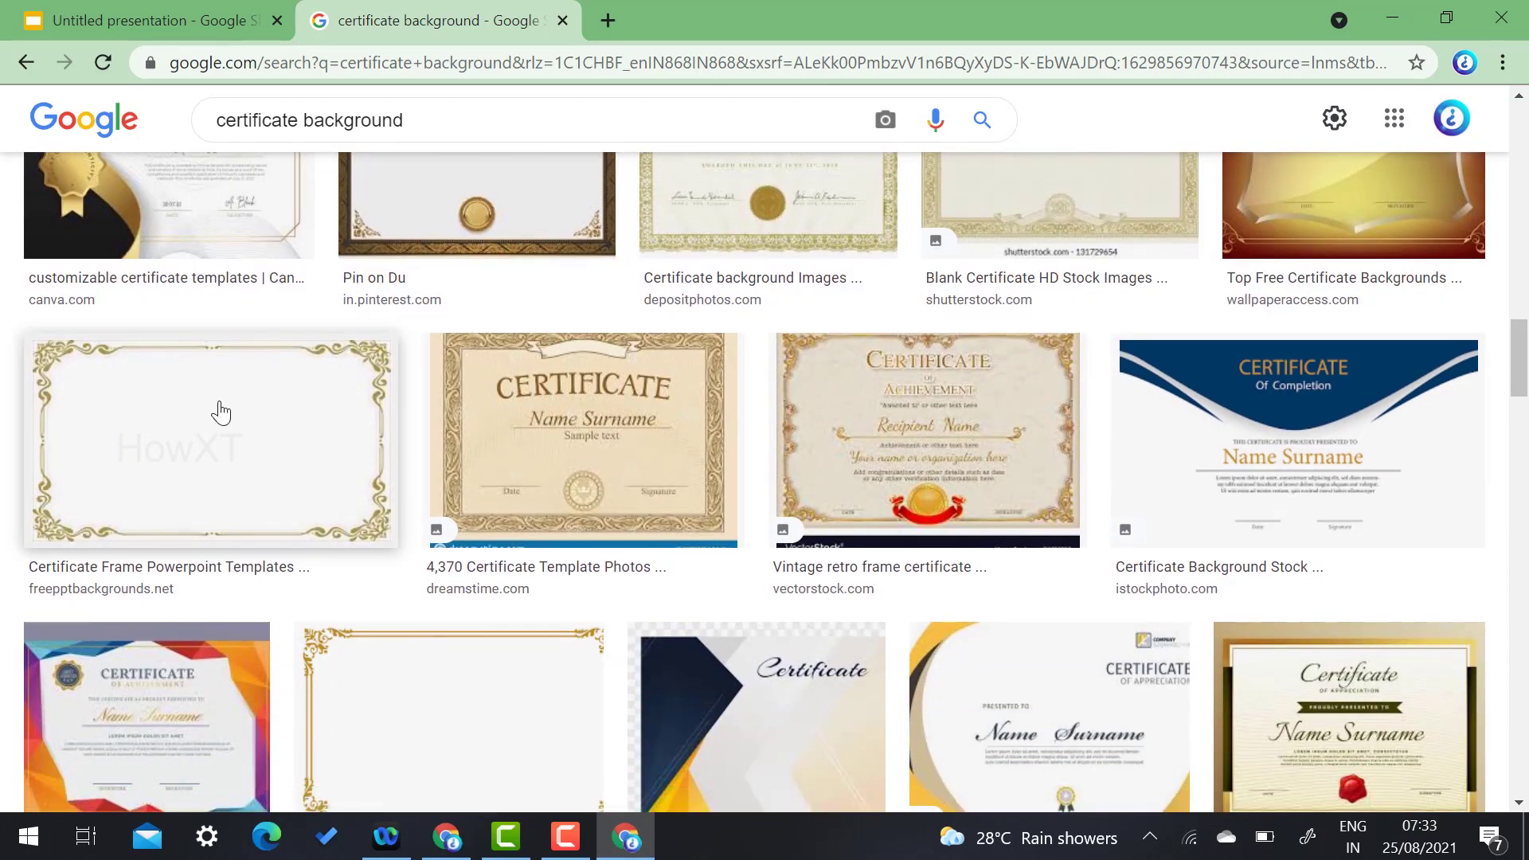
{"action": "scroll", "coordinate": [221, 413], "scroll_direction": "down", "scroll_amount": 4}
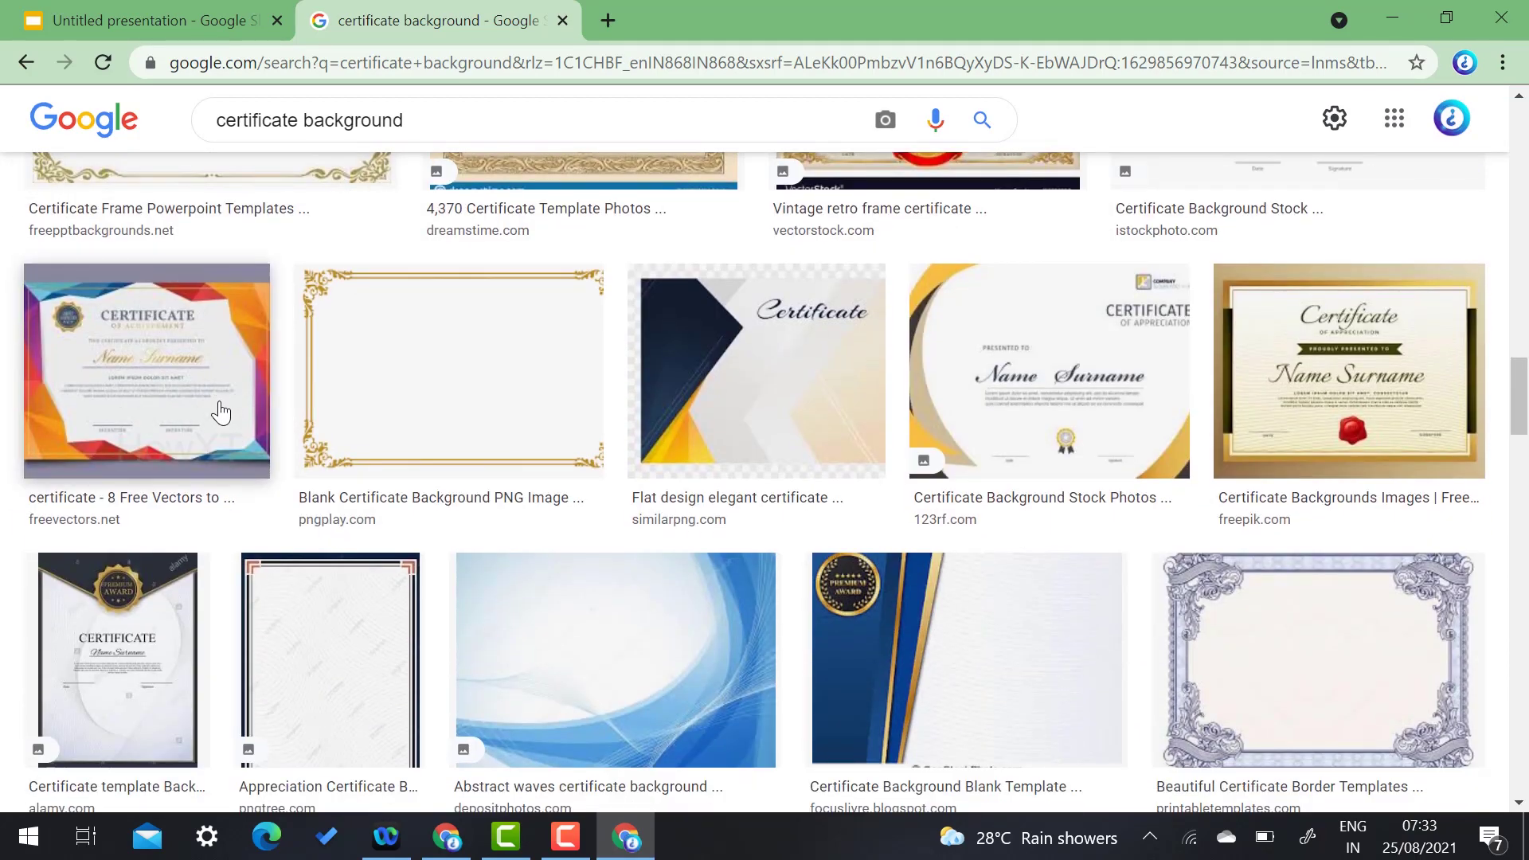
{"action": "scroll", "coordinate": [221, 413], "scroll_direction": "down", "scroll_amount": 3}
{"action": "left_click", "coordinate": [1308, 396]}
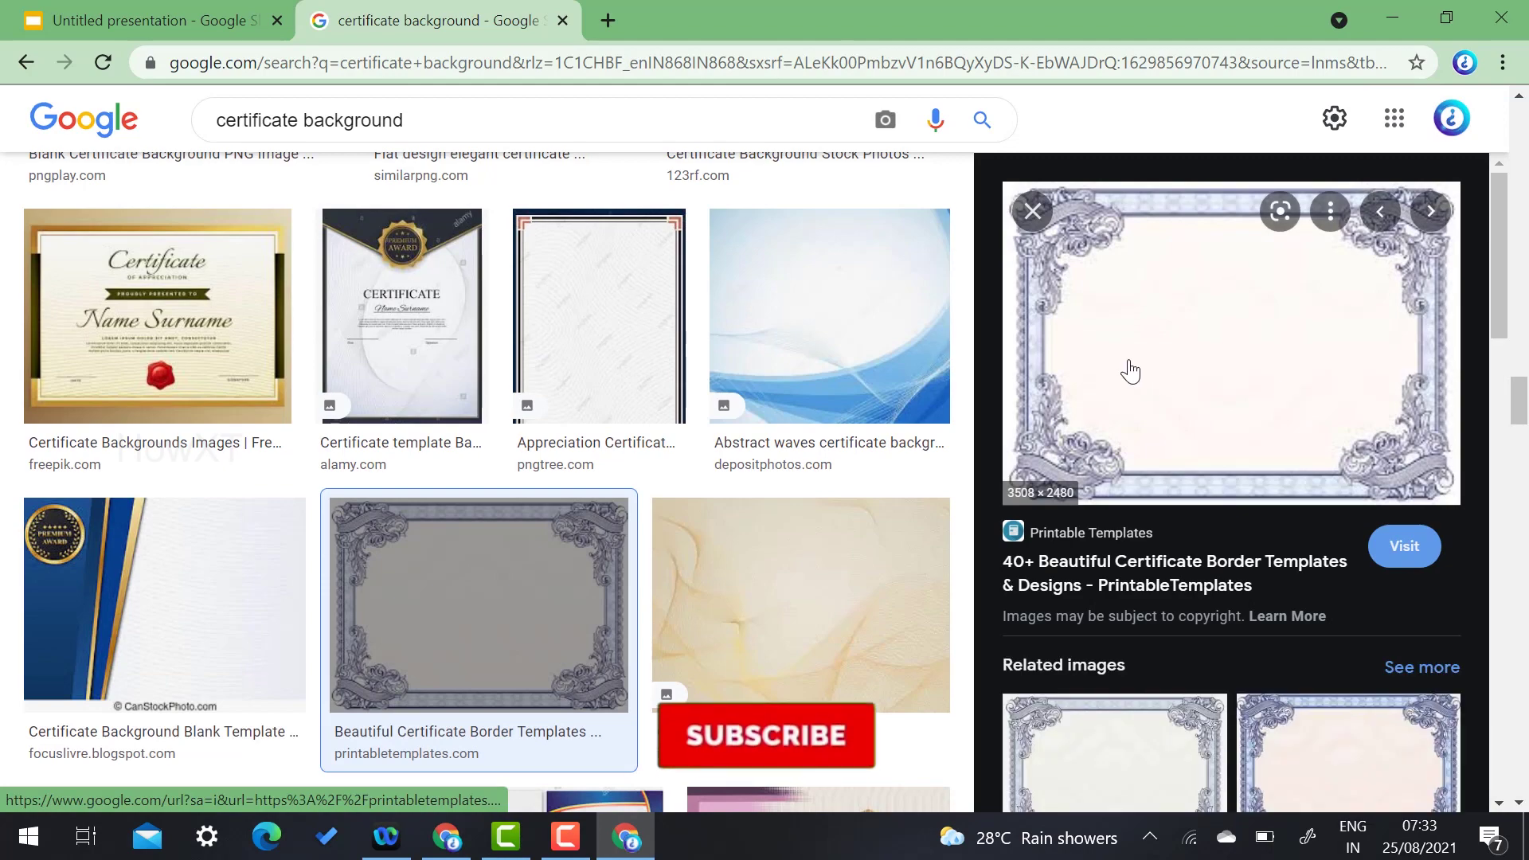
{"action": "scroll", "coordinate": [1130, 371], "scroll_direction": "down", "scroll_amount": 10}
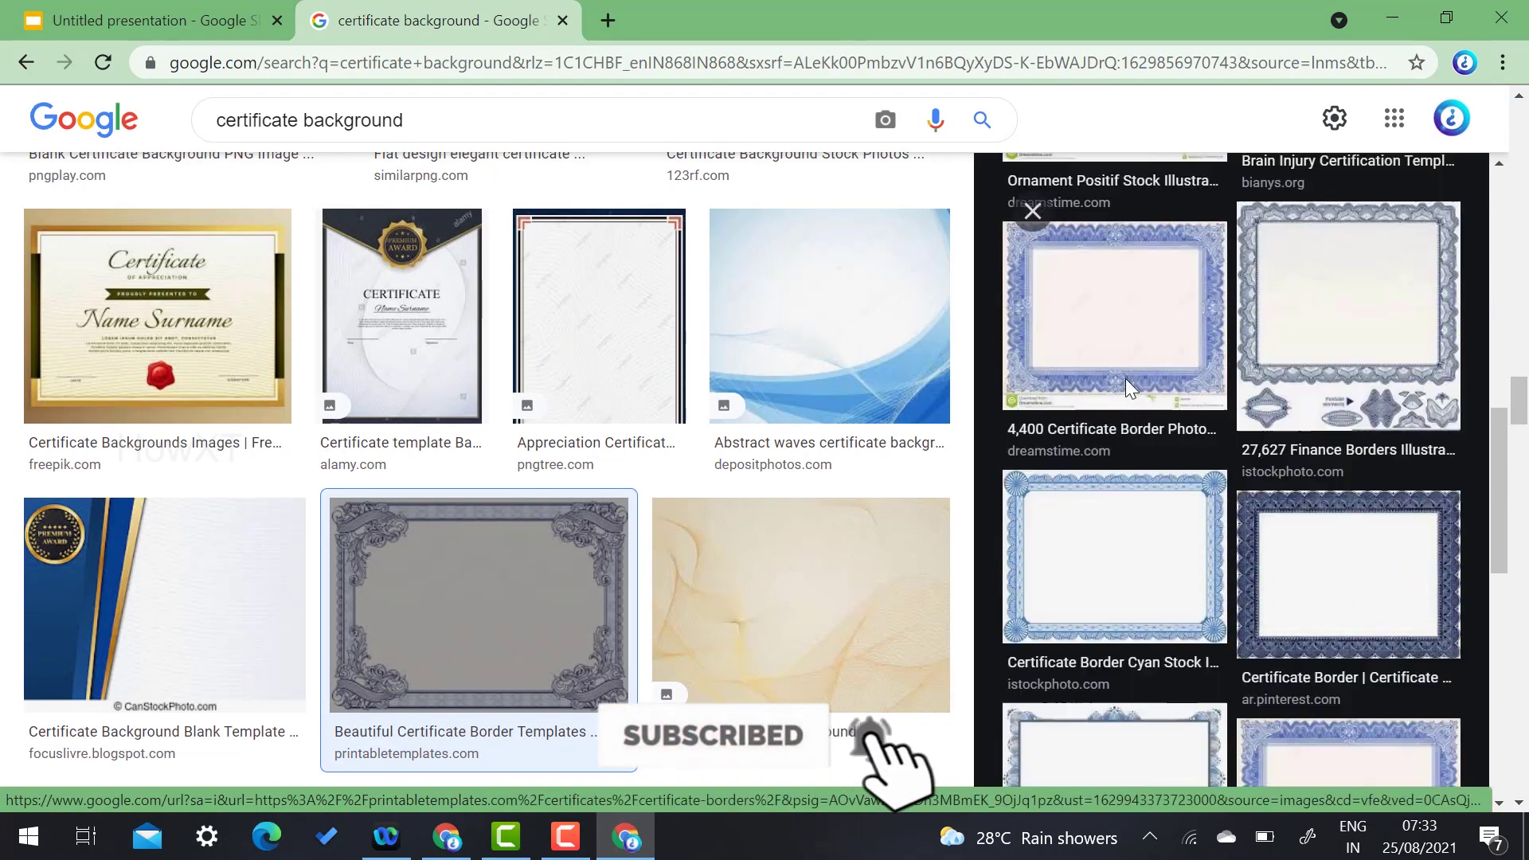
{"action": "scroll", "coordinate": [1124, 379], "scroll_direction": "down", "scroll_amount": 3}
{"action": "scroll", "coordinate": [752, 403], "scroll_direction": "down", "scroll_amount": 5}
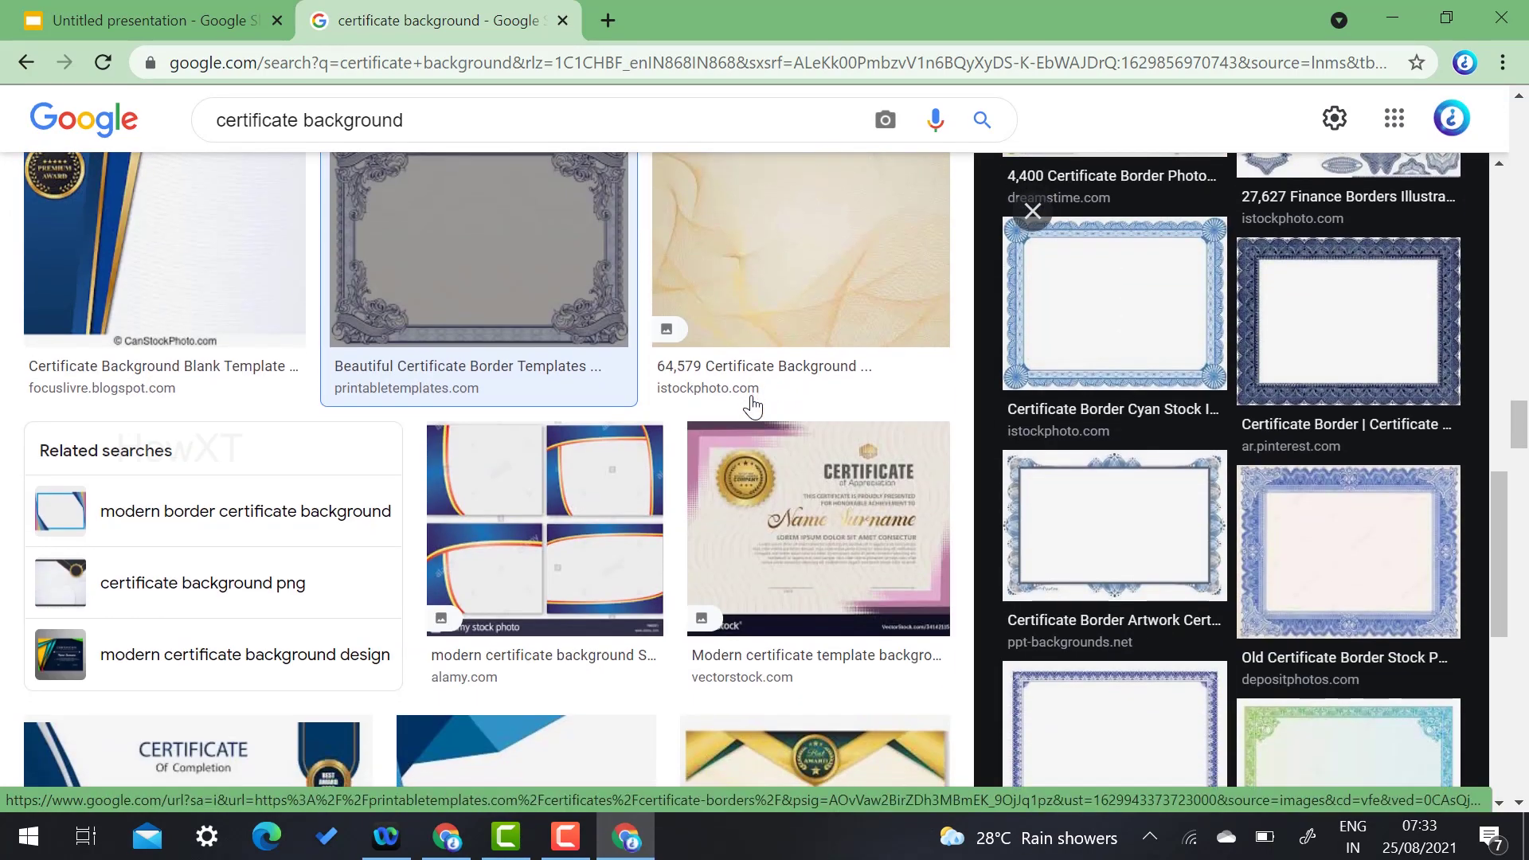
{"action": "scroll", "coordinate": [751, 403], "scroll_direction": "down", "scroll_amount": 4}
{"action": "left_click", "coordinate": [593, 462]}
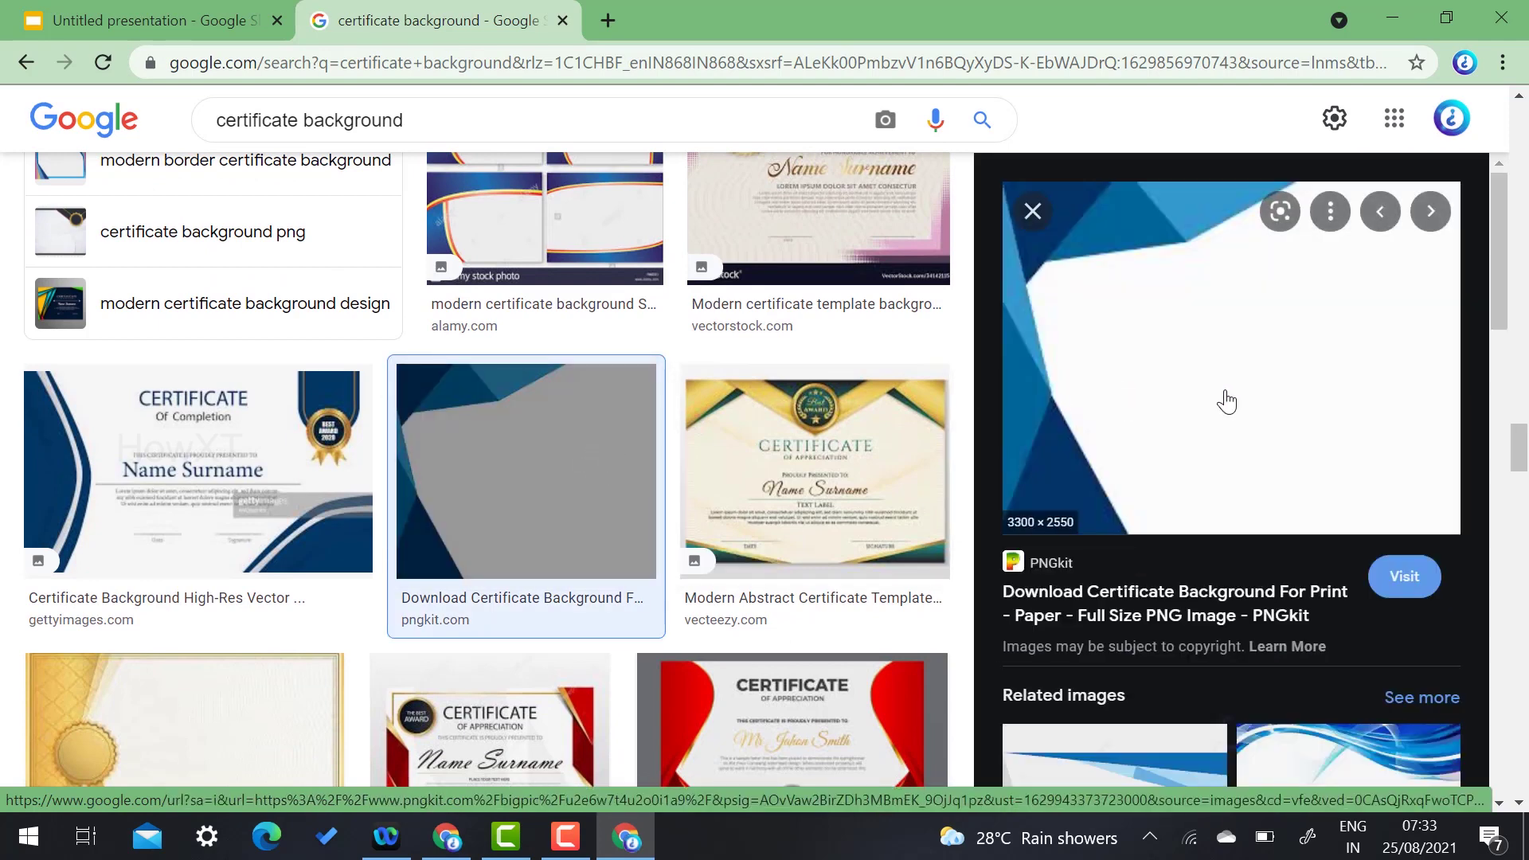
{"action": "scroll", "coordinate": [1201, 351], "scroll_direction": "down", "scroll_amount": 3}
{"action": "left_click", "coordinate": [1139, 557]}
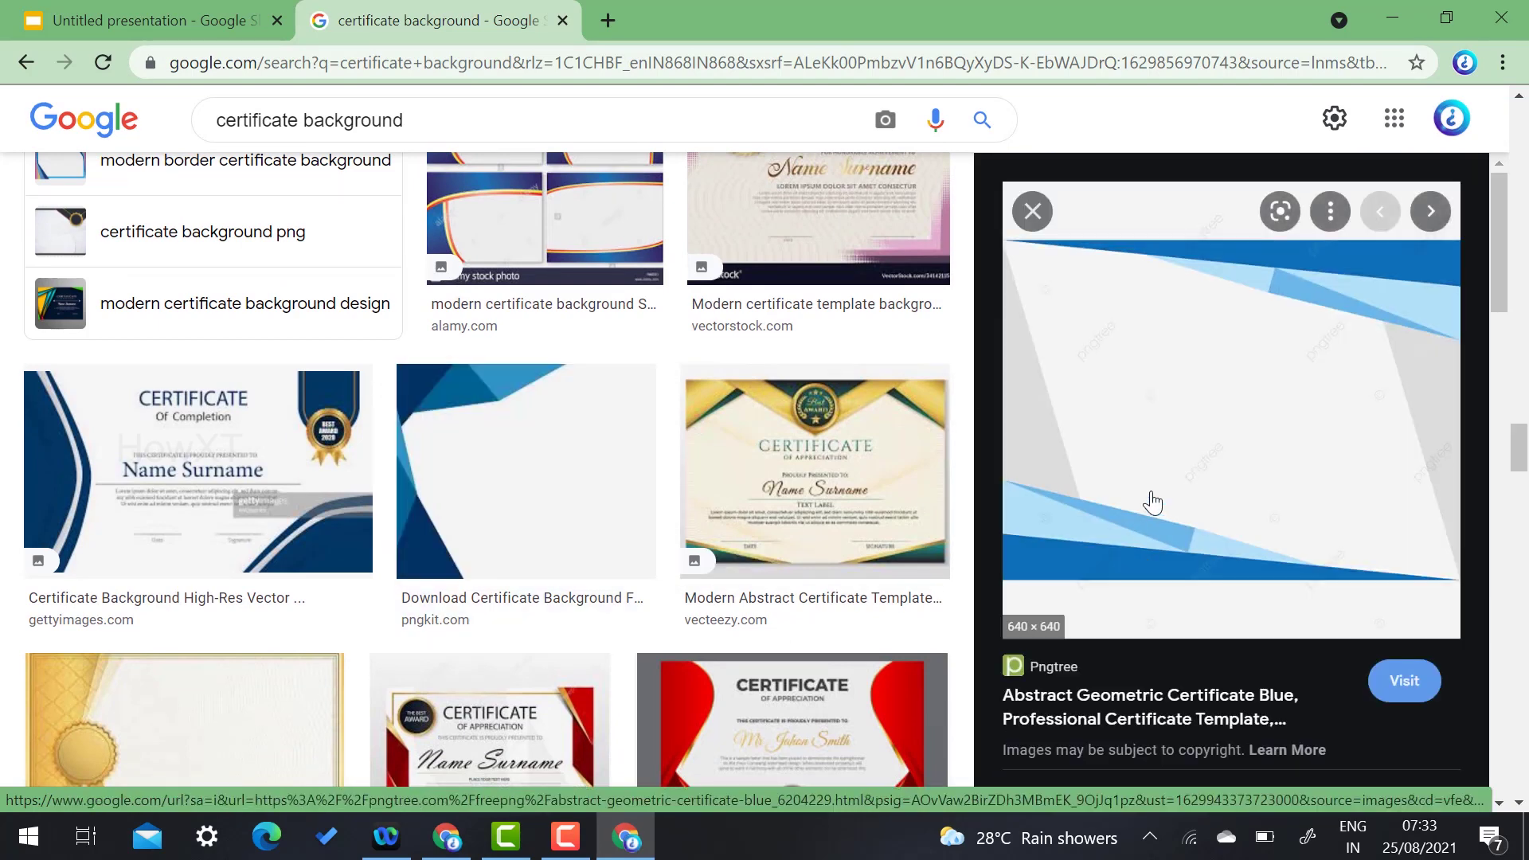
{"action": "left_click", "coordinate": [498, 455]}
Step: Open the large preview of the '406 BEST Certificate Border' blue-and-gold frame
{"action": "scroll", "coordinate": [509, 454], "scroll_direction": "down", "scroll_amount": 4}
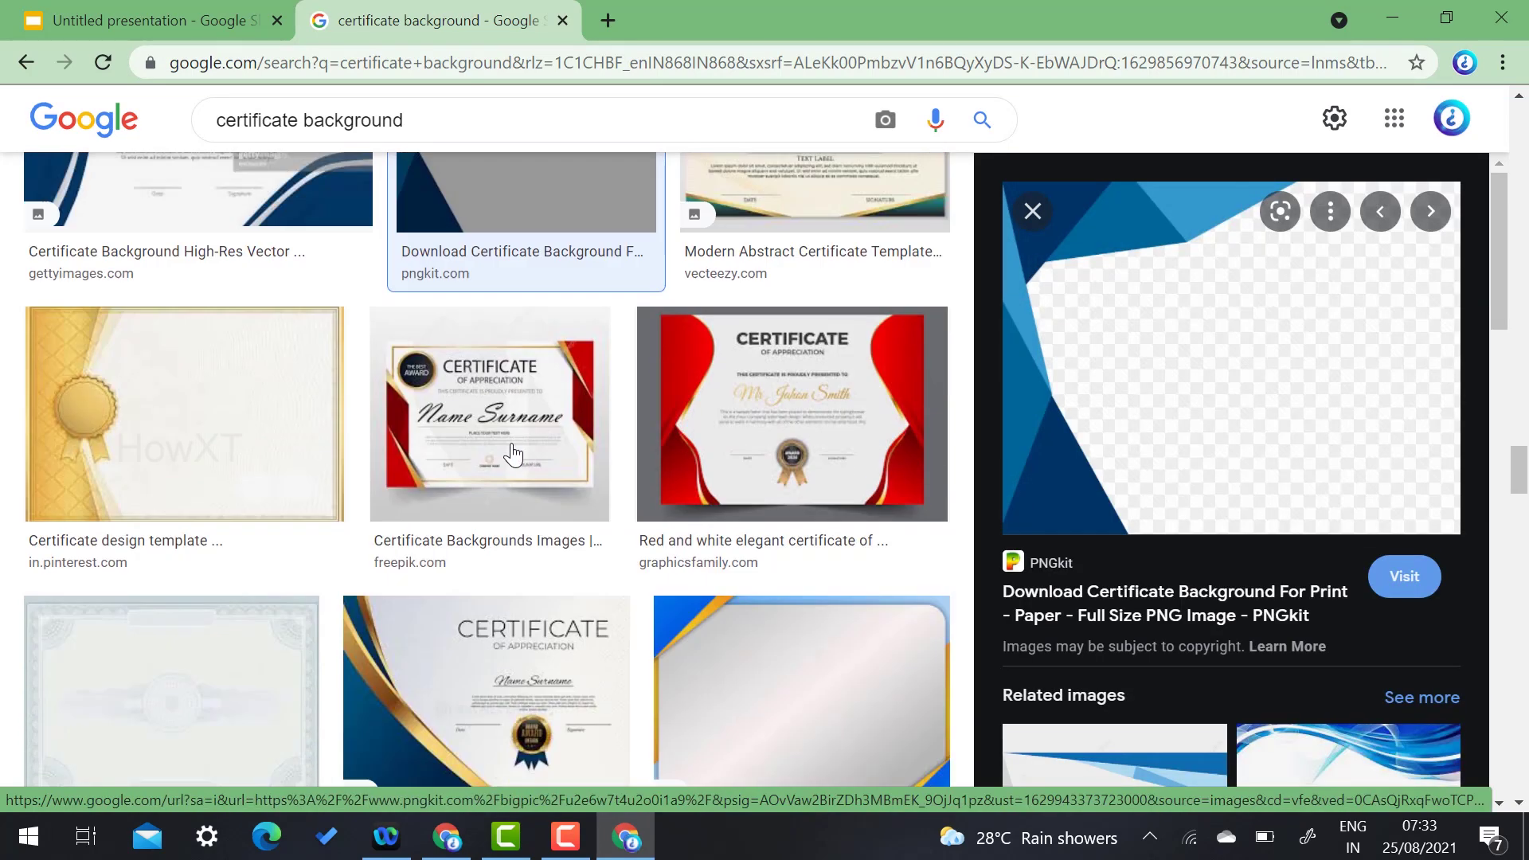
{"action": "scroll", "coordinate": [512, 453], "scroll_direction": "down", "scroll_amount": 3}
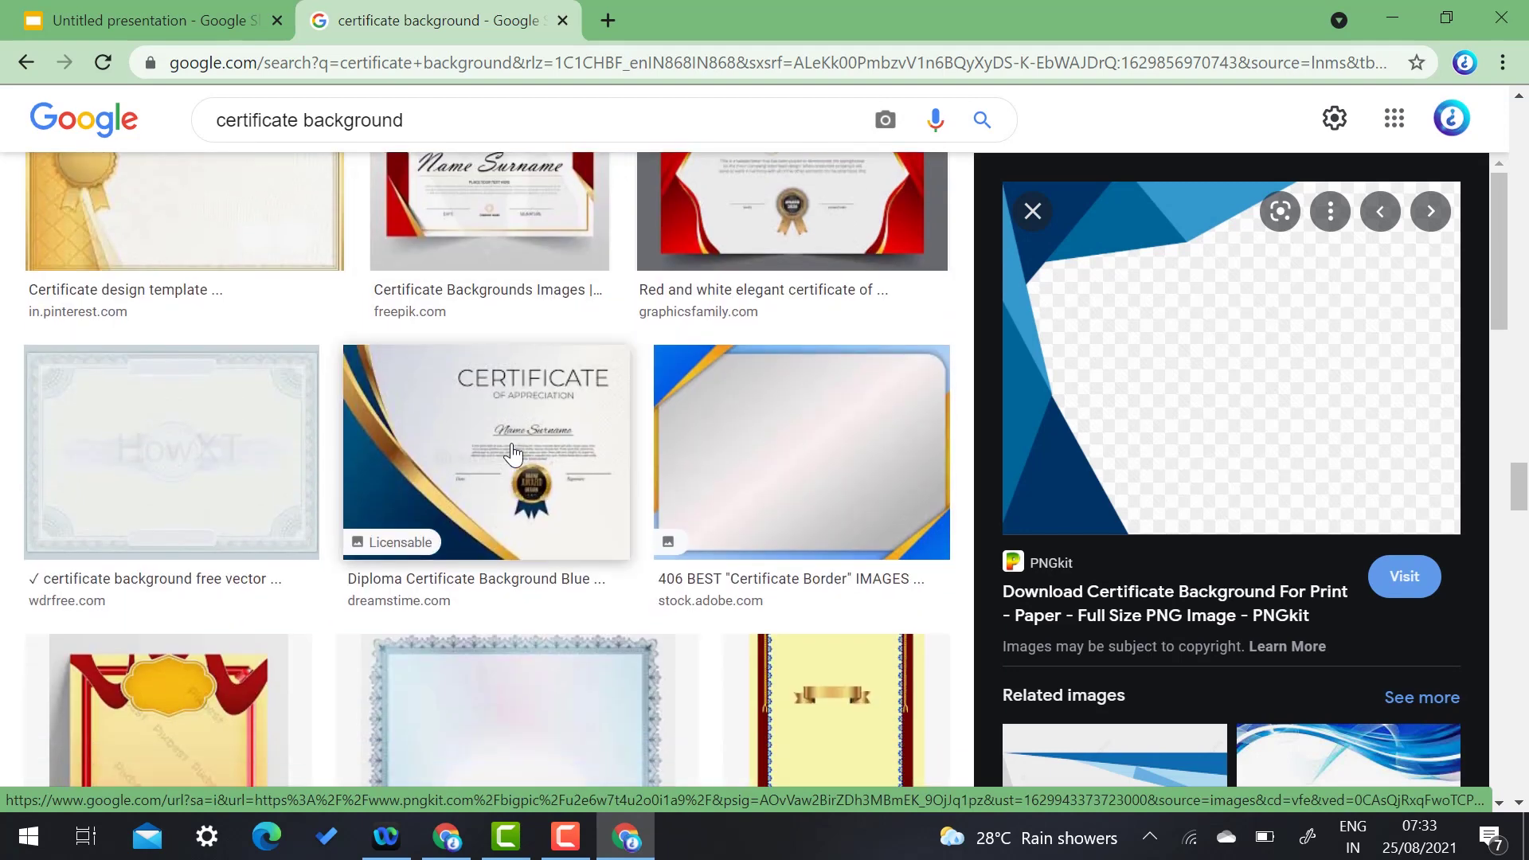
{"action": "scroll", "coordinate": [1262, 327], "scroll_direction": "down", "scroll_amount": 4}
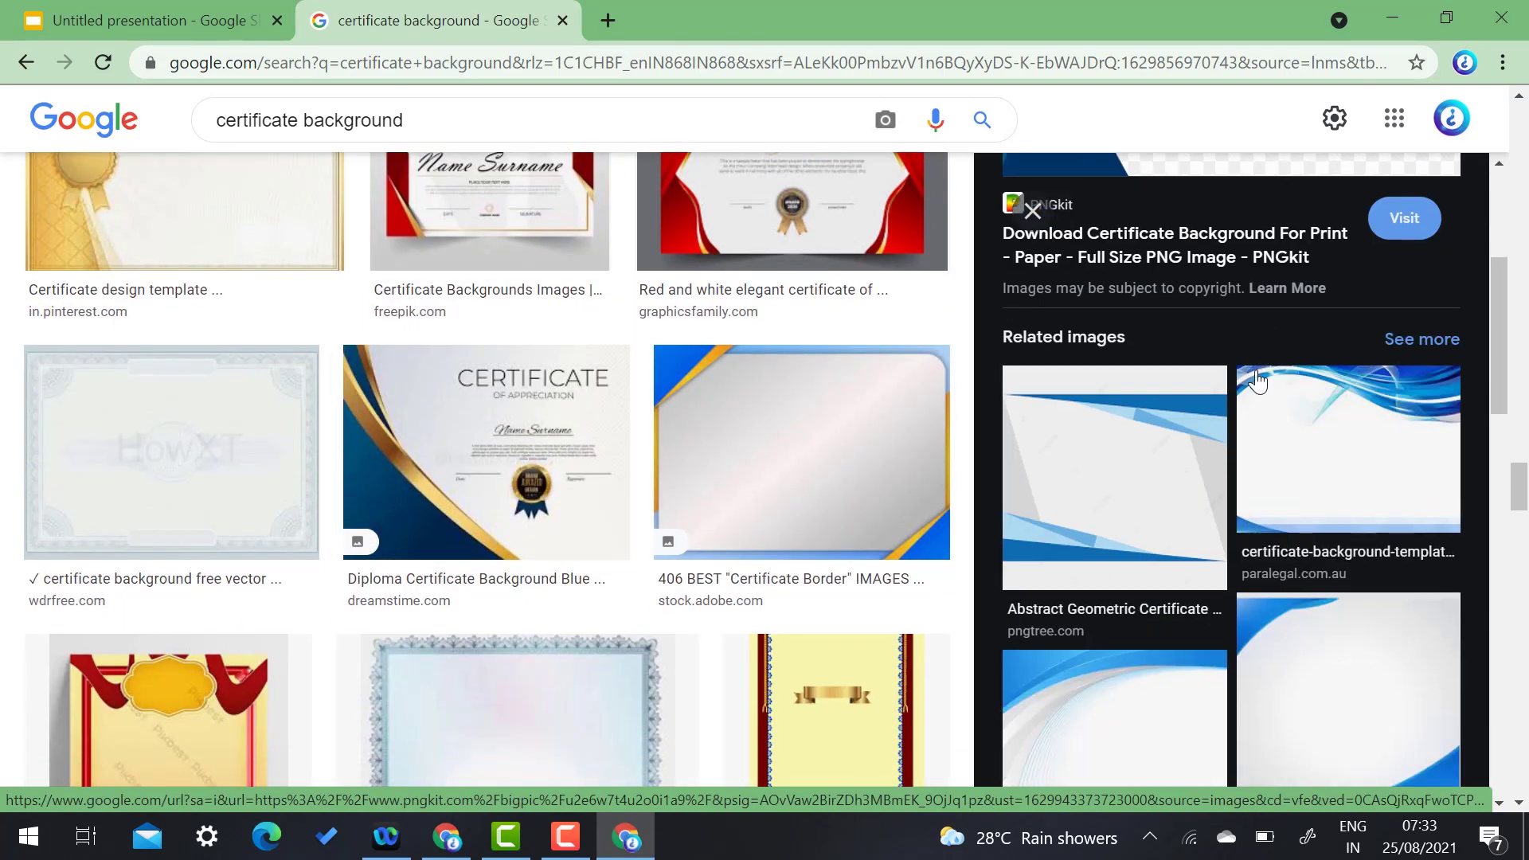
{"action": "scroll", "coordinate": [1249, 374], "scroll_direction": "down", "scroll_amount": 4}
{"action": "scroll", "coordinate": [1247, 431], "scroll_direction": "down", "scroll_amount": 3}
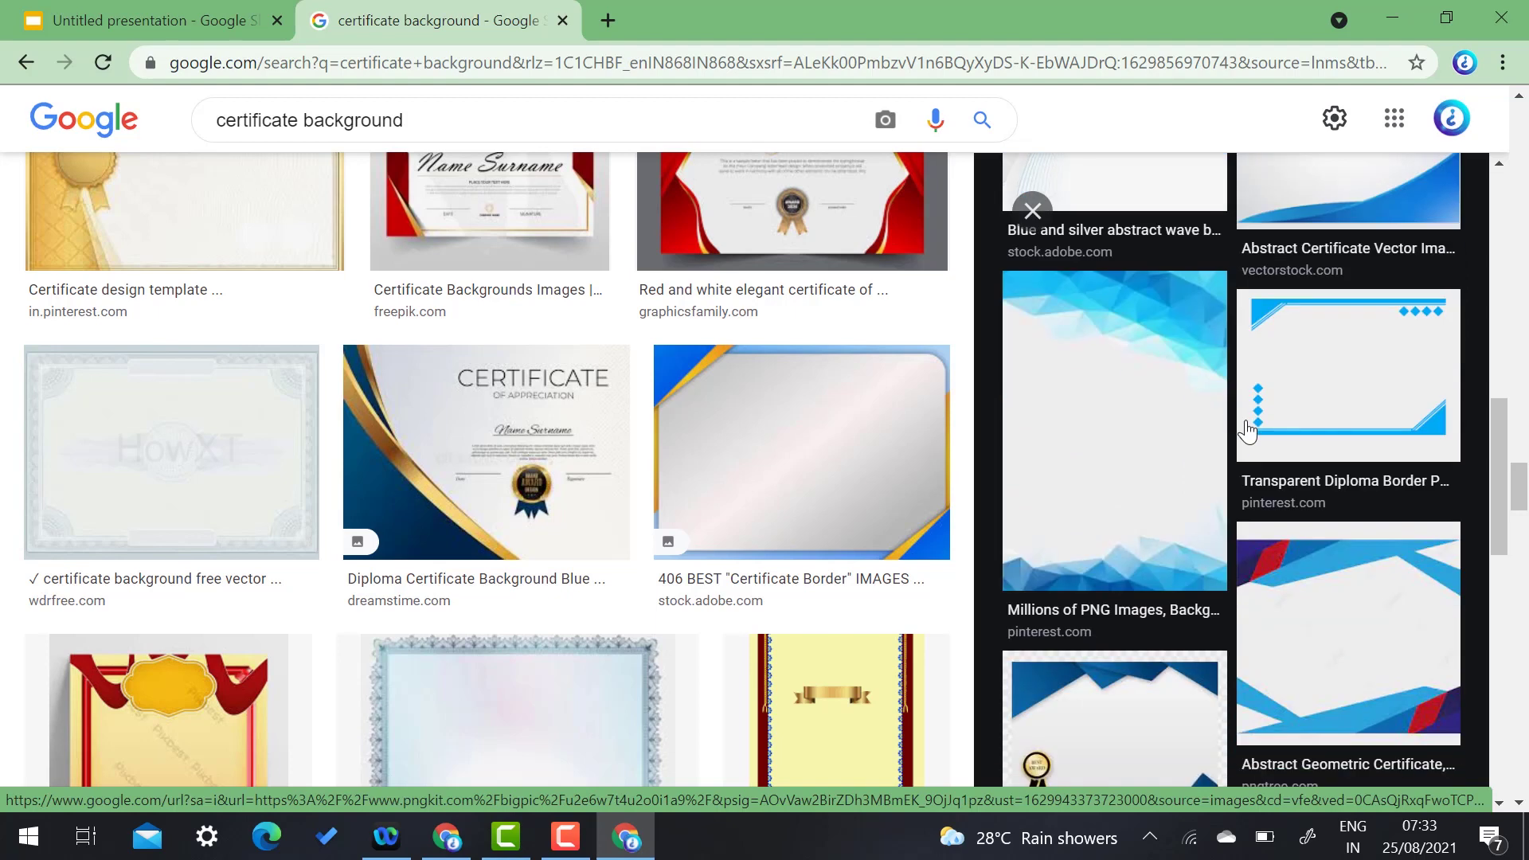
{"action": "left_click", "coordinate": [1163, 376]}
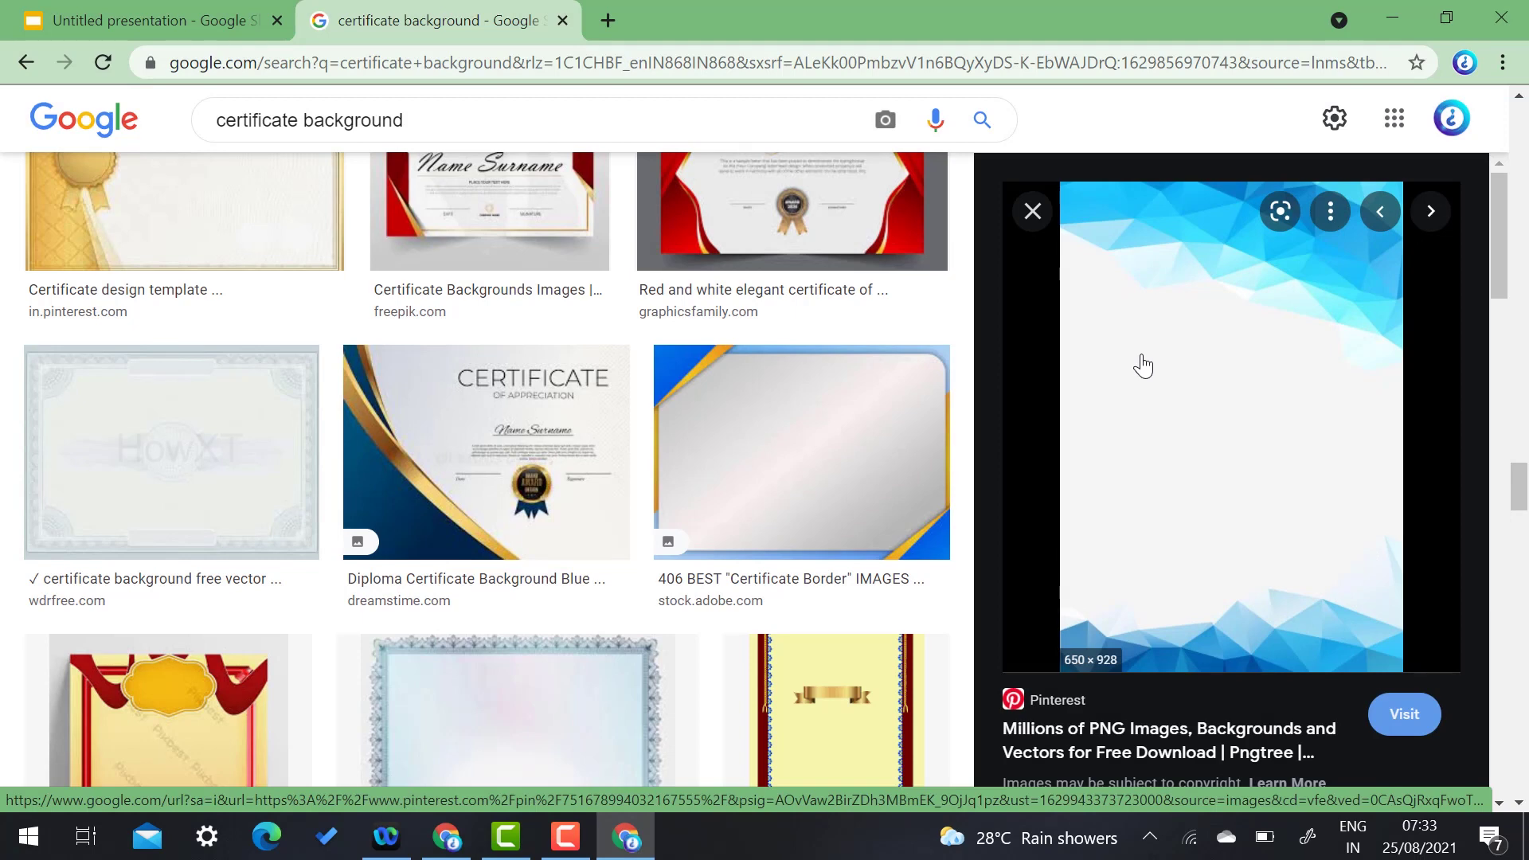
{"action": "left_click", "coordinate": [1033, 211]}
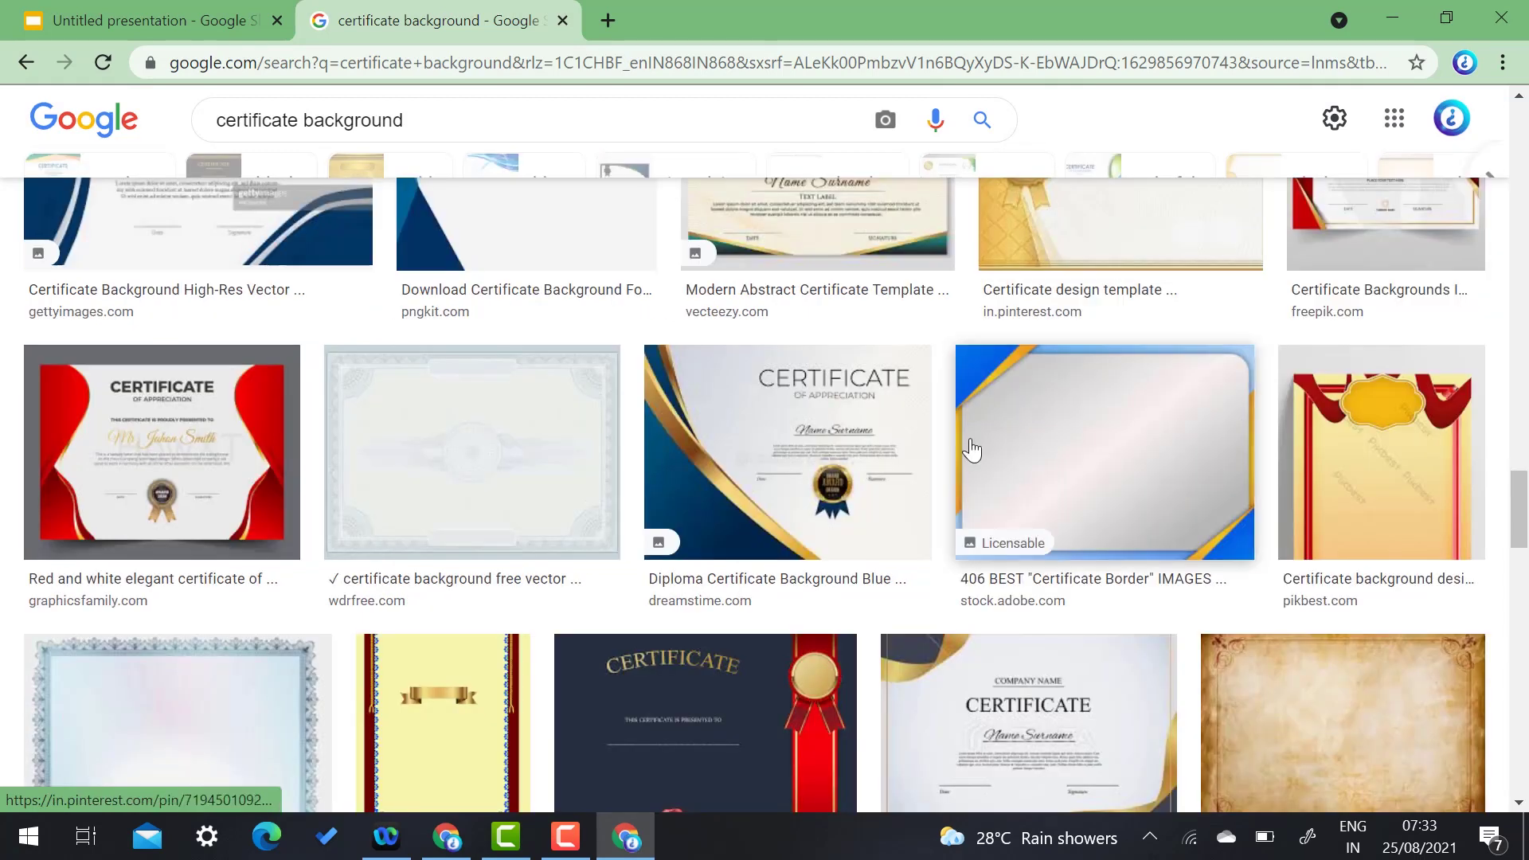
{"action": "left_click", "coordinate": [1139, 423]}
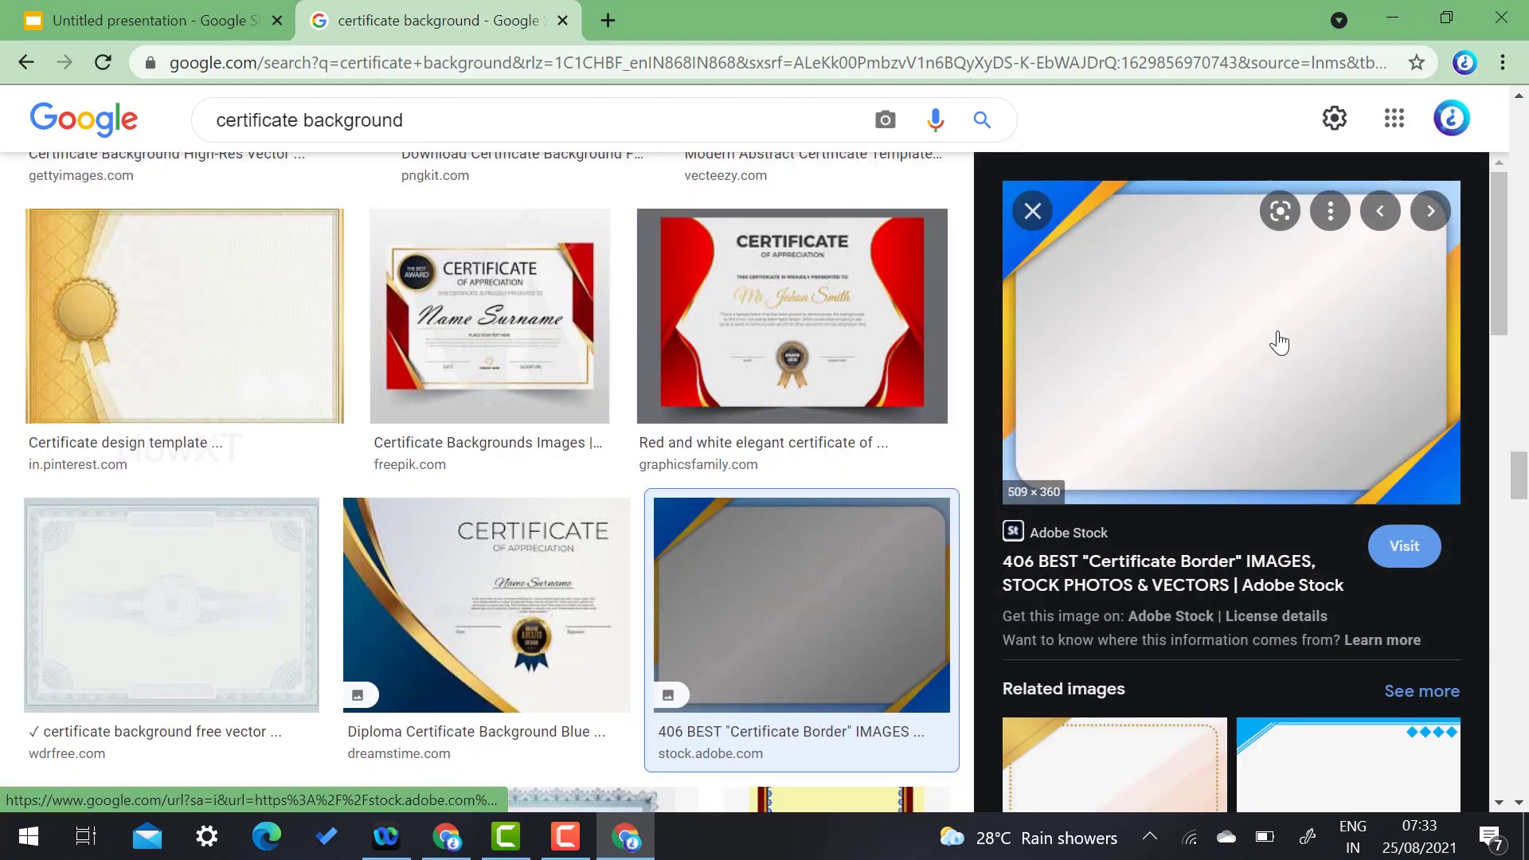
Step: Copy the blue-and-gold border image and return to the Untitled presentation slide
{"action": "right_click", "coordinate": [1258, 270]}
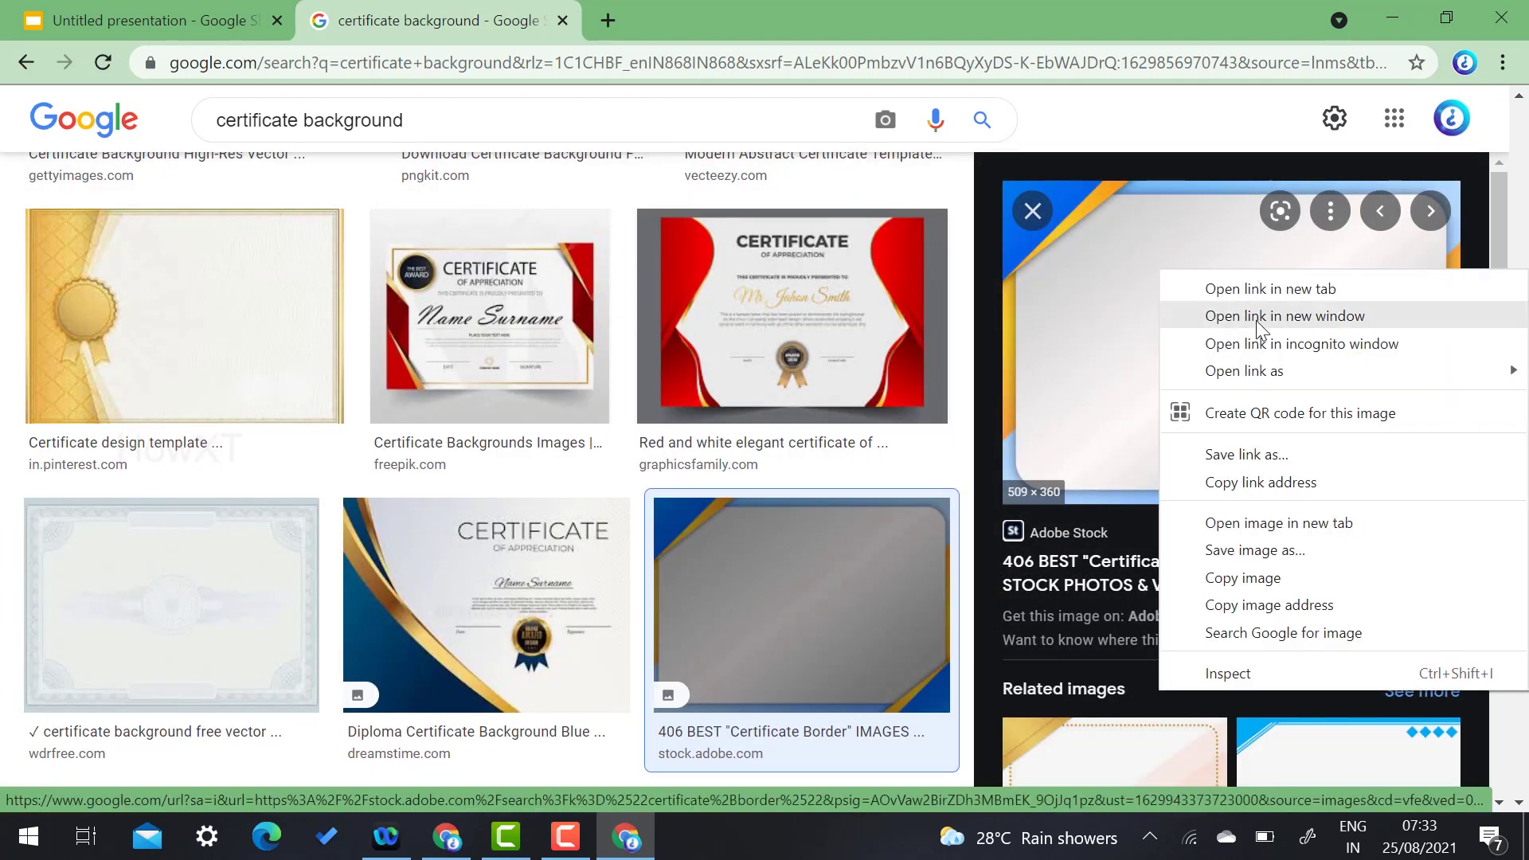
{"action": "left_click", "coordinate": [1258, 579]}
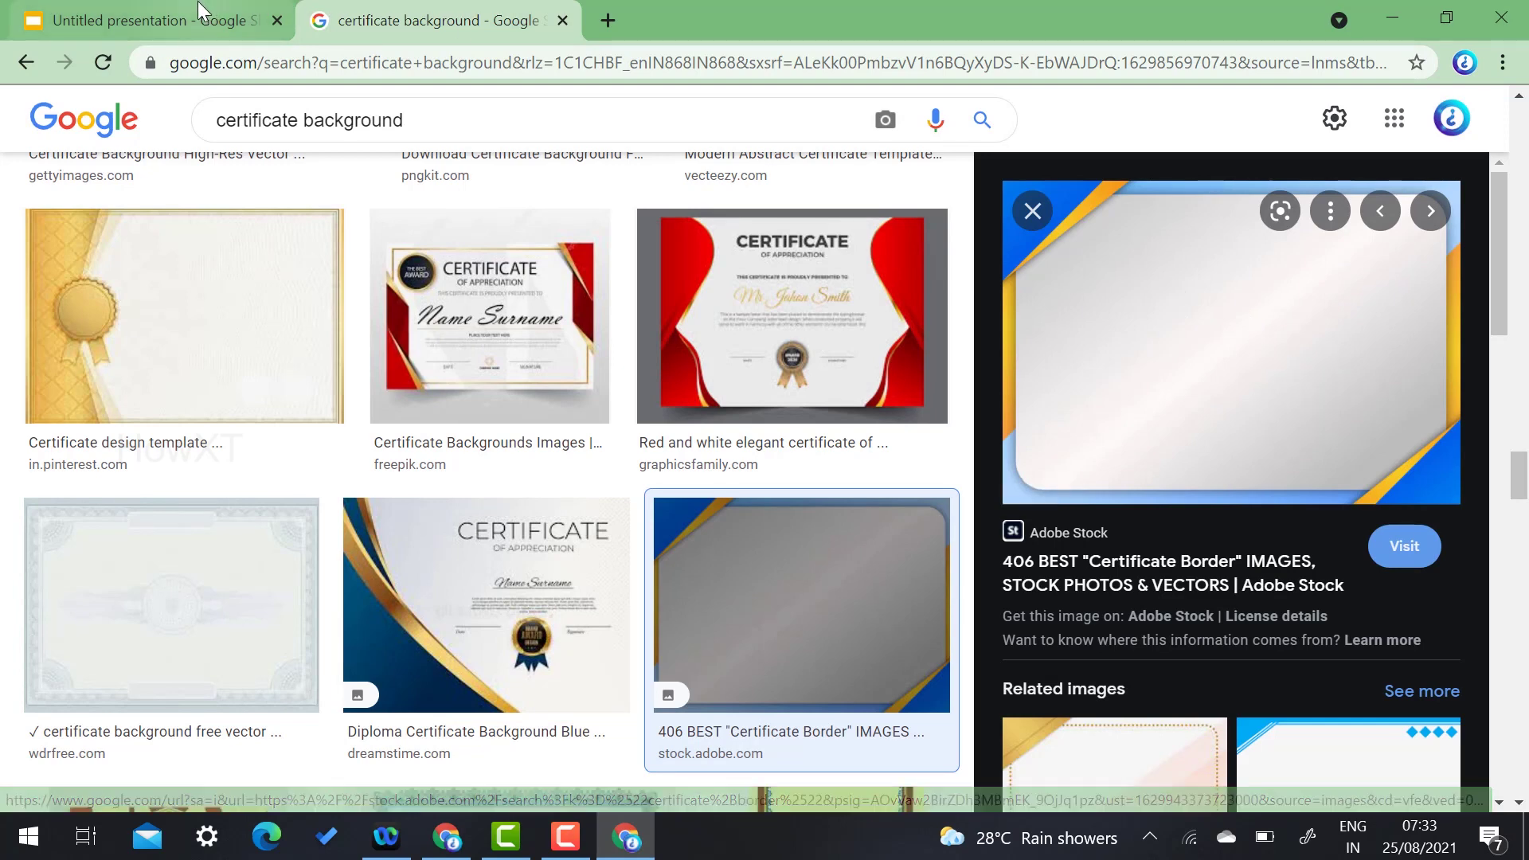
{"action": "left_click", "coordinate": [143, 20]}
{"action": "right_click", "coordinate": [756, 402]}
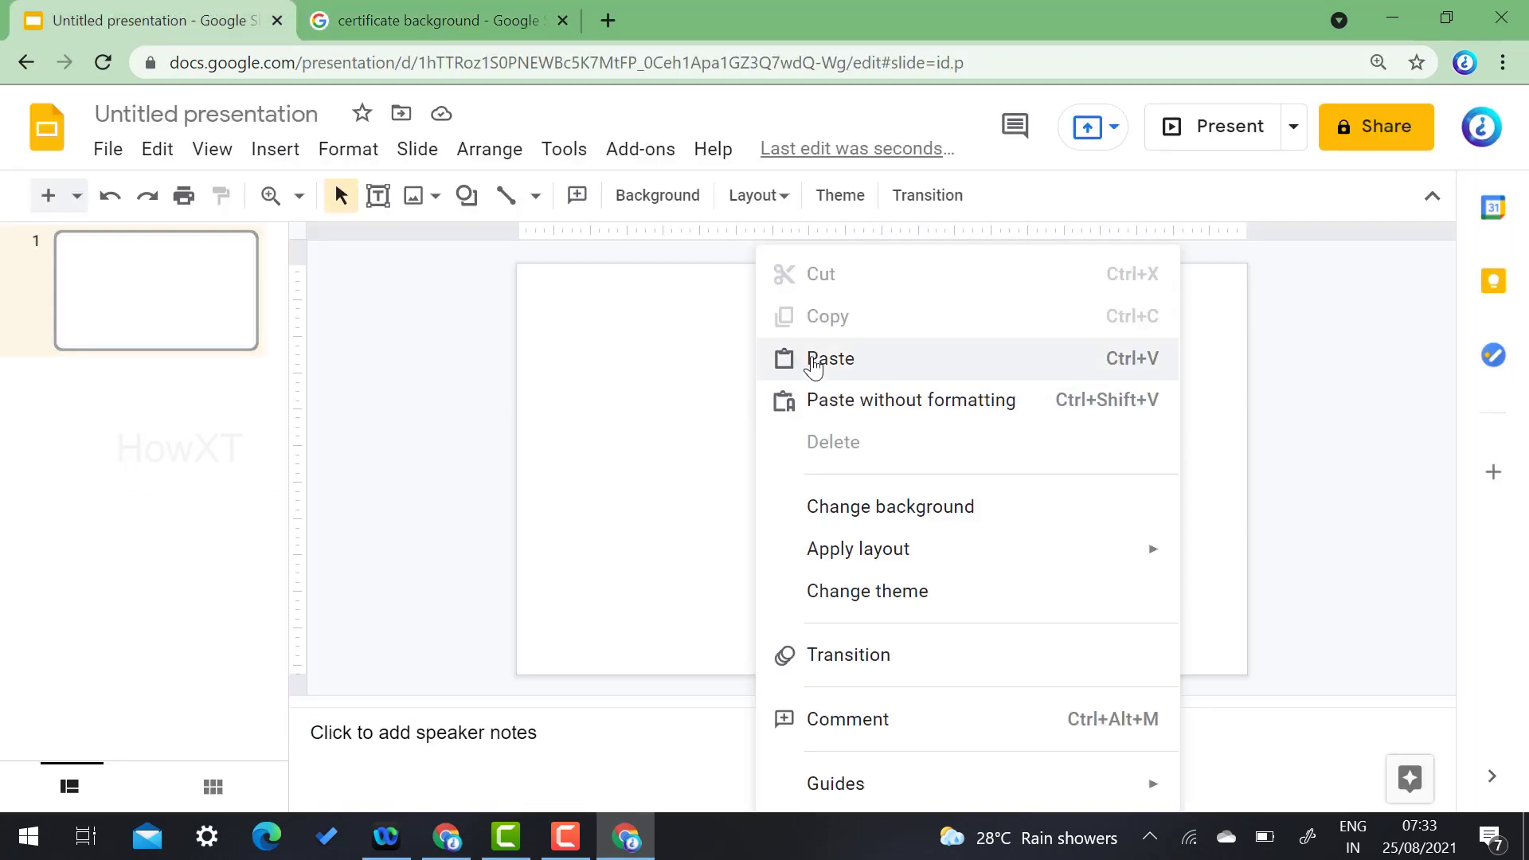
Step: Paste the border image and stretch it to all four edges of the slide
{"action": "left_click", "coordinate": [781, 358]}
{"action": "left_click_drag", "start_coordinate": [915, 548], "coordinate": [1091, 674]}
{"action": "left_click_drag", "start_coordinate": [975, 375], "coordinate": [1027, 356]}
{"action": "left_click_drag", "start_coordinate": [1145, 455], "coordinate": [1246, 451]}
{"action": "left_click_drag", "start_coordinate": [582, 455], "coordinate": [519, 464]}
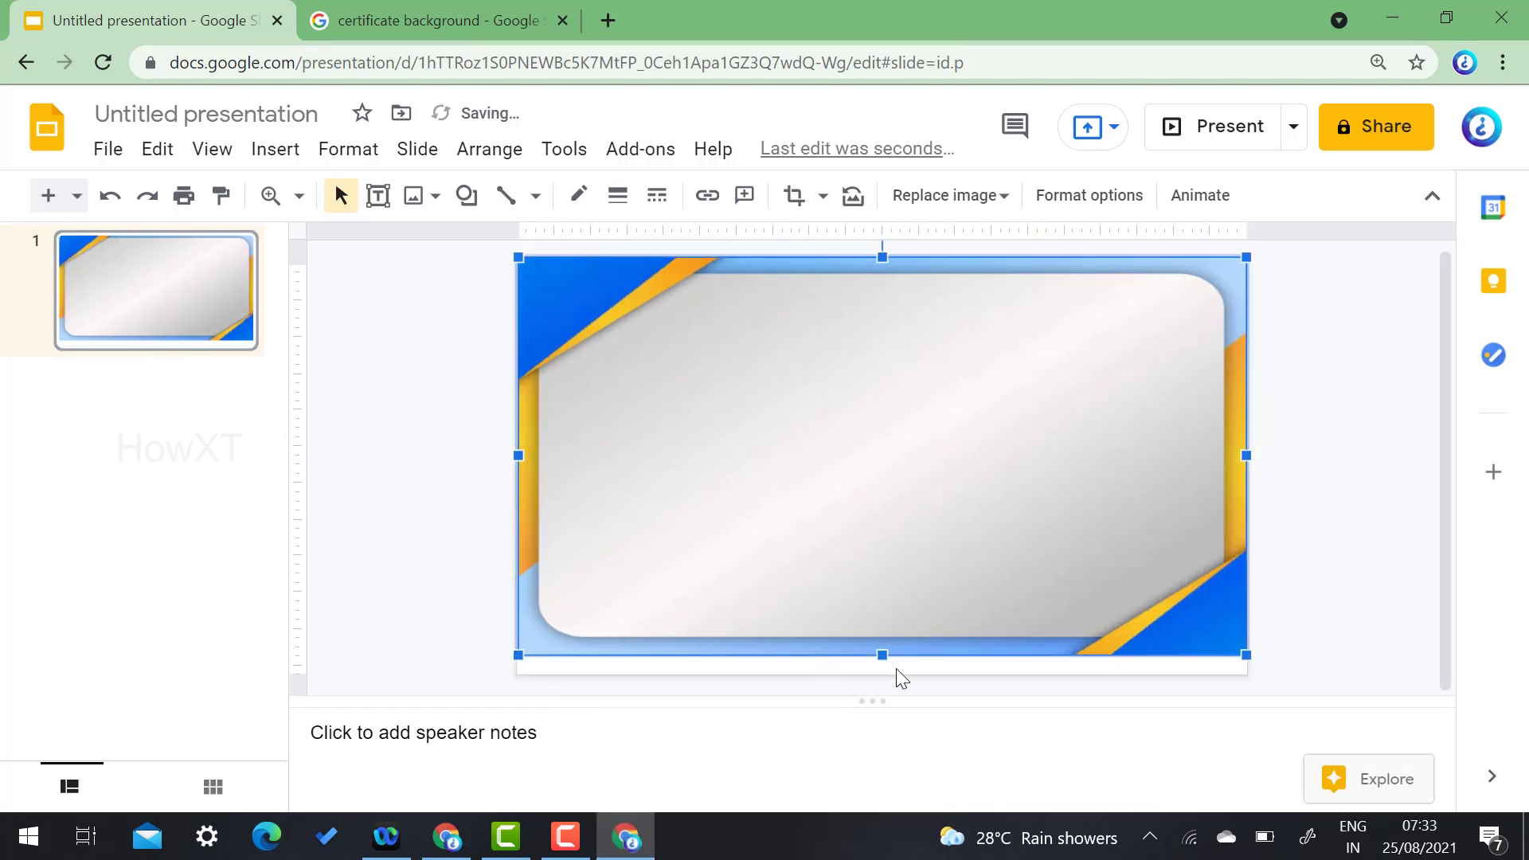
{"action": "left_click_drag", "start_coordinate": [882, 665], "coordinate": [884, 673]}
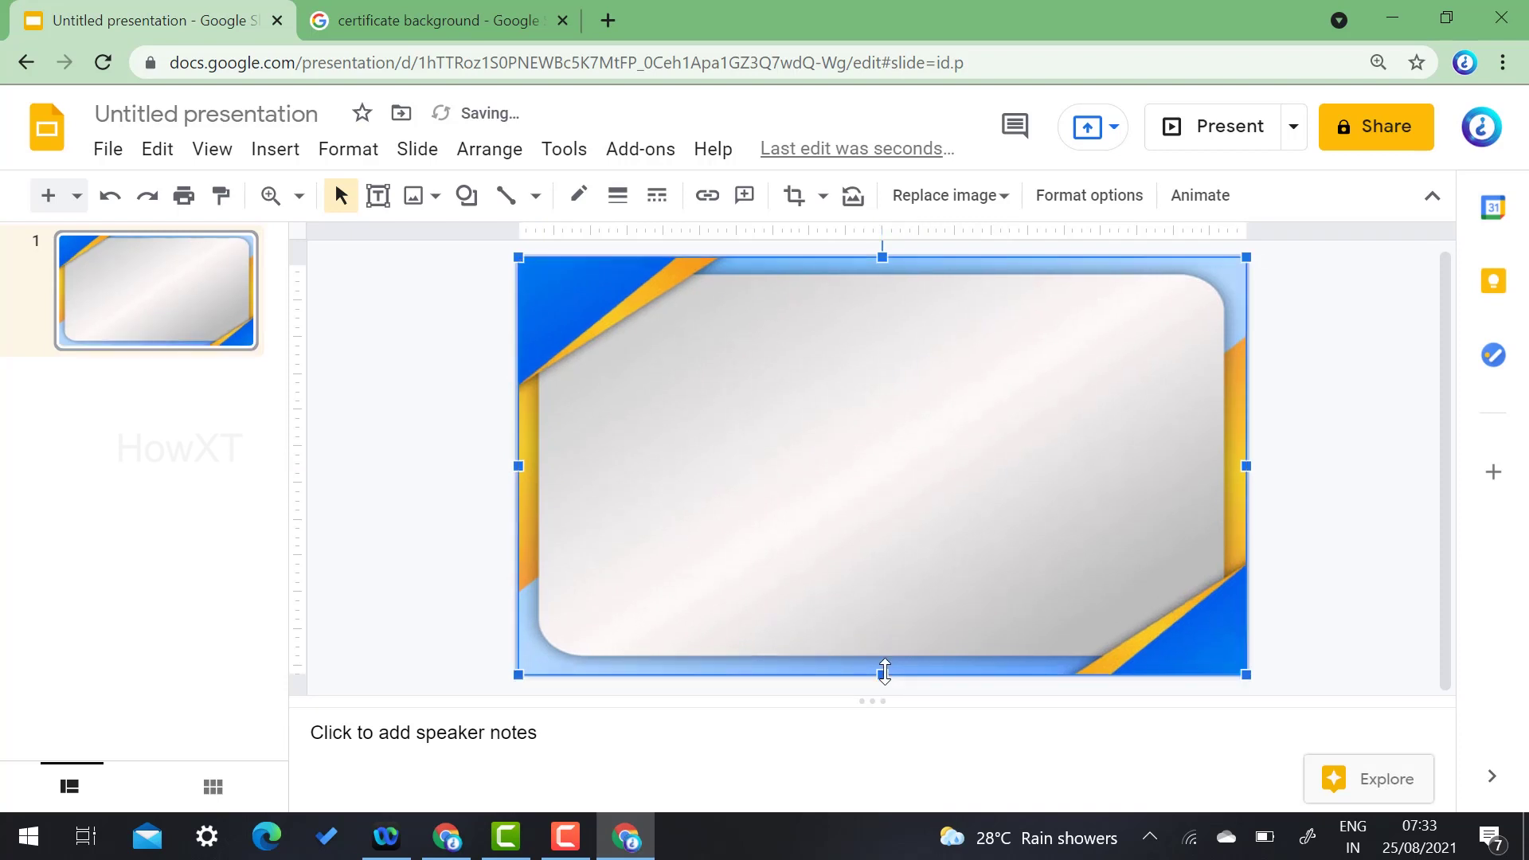
{"action": "left_click", "coordinate": [1328, 473]}
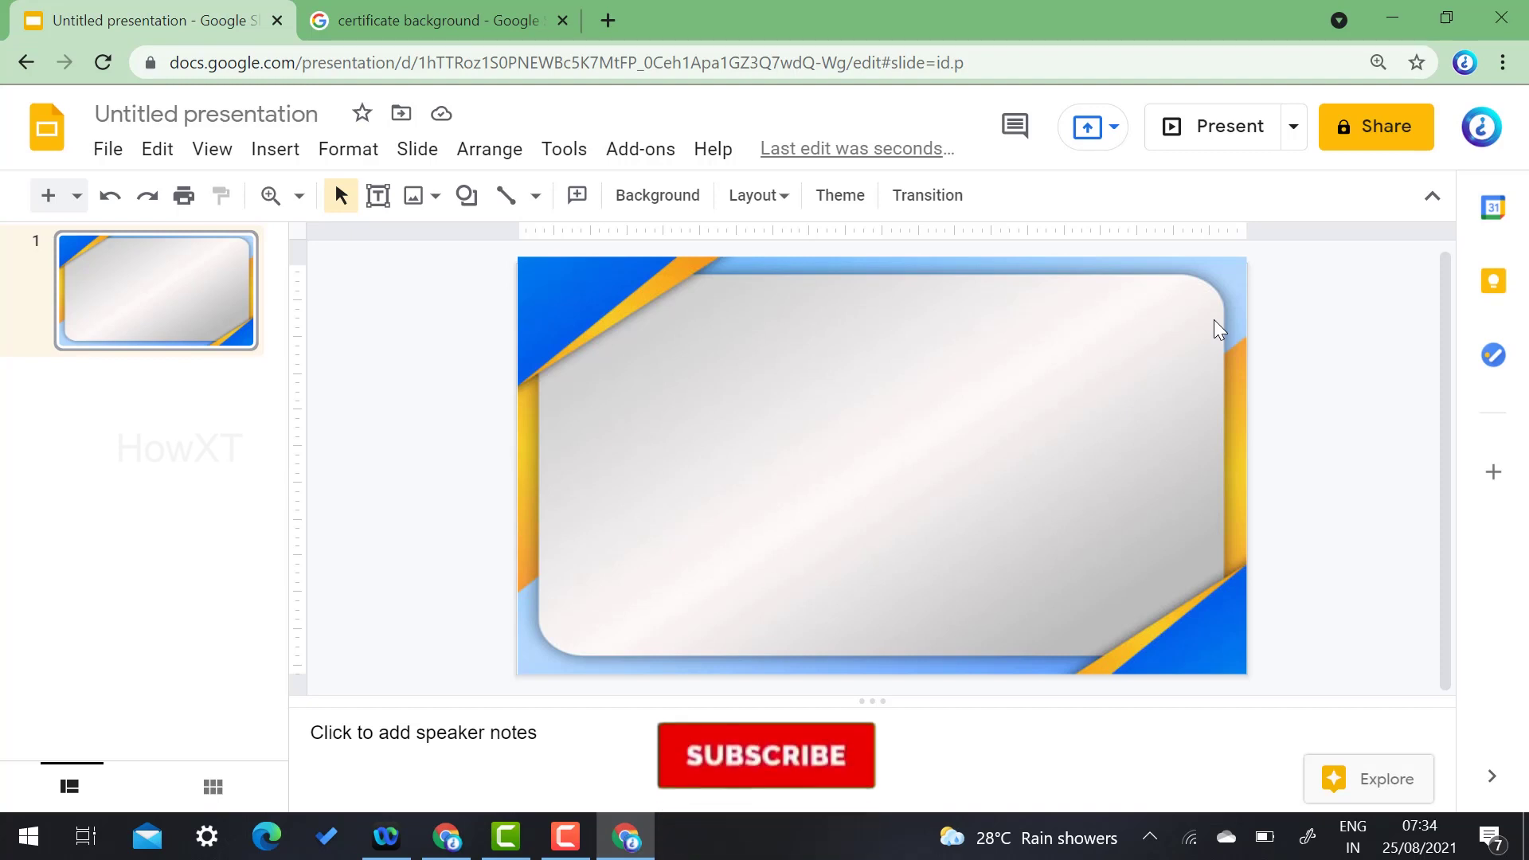
Step: Change the image search to 'certificate batch'
{"action": "left_click", "coordinate": [513, 12]}
{"action": "left_click_drag", "start_coordinate": [437, 121], "coordinate": [309, 130]}
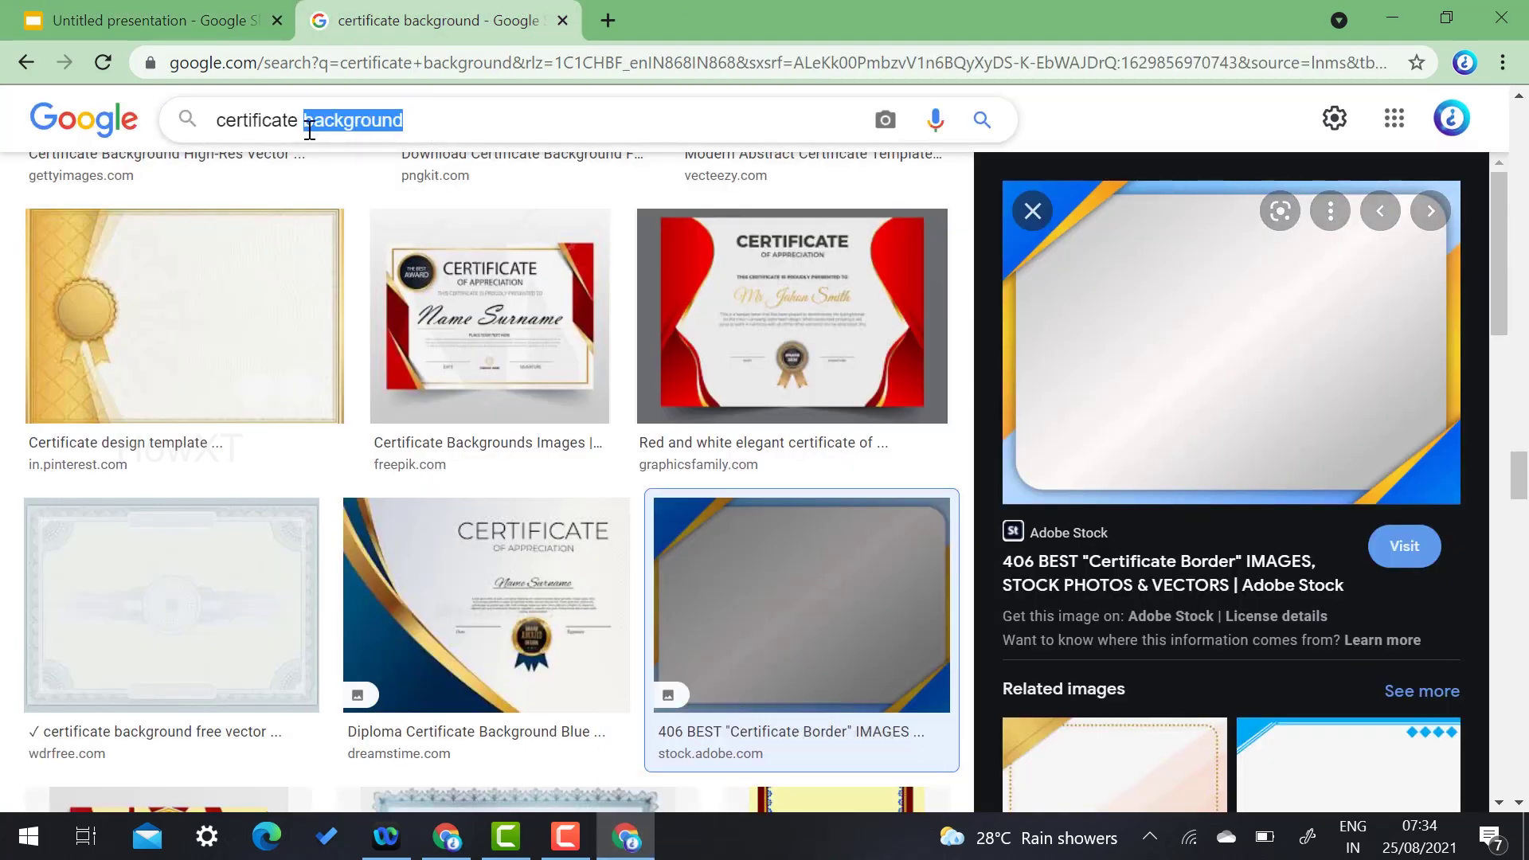
{"action": "key", "text": "BackSpace"}
{"action": "type", "text": "batch"}
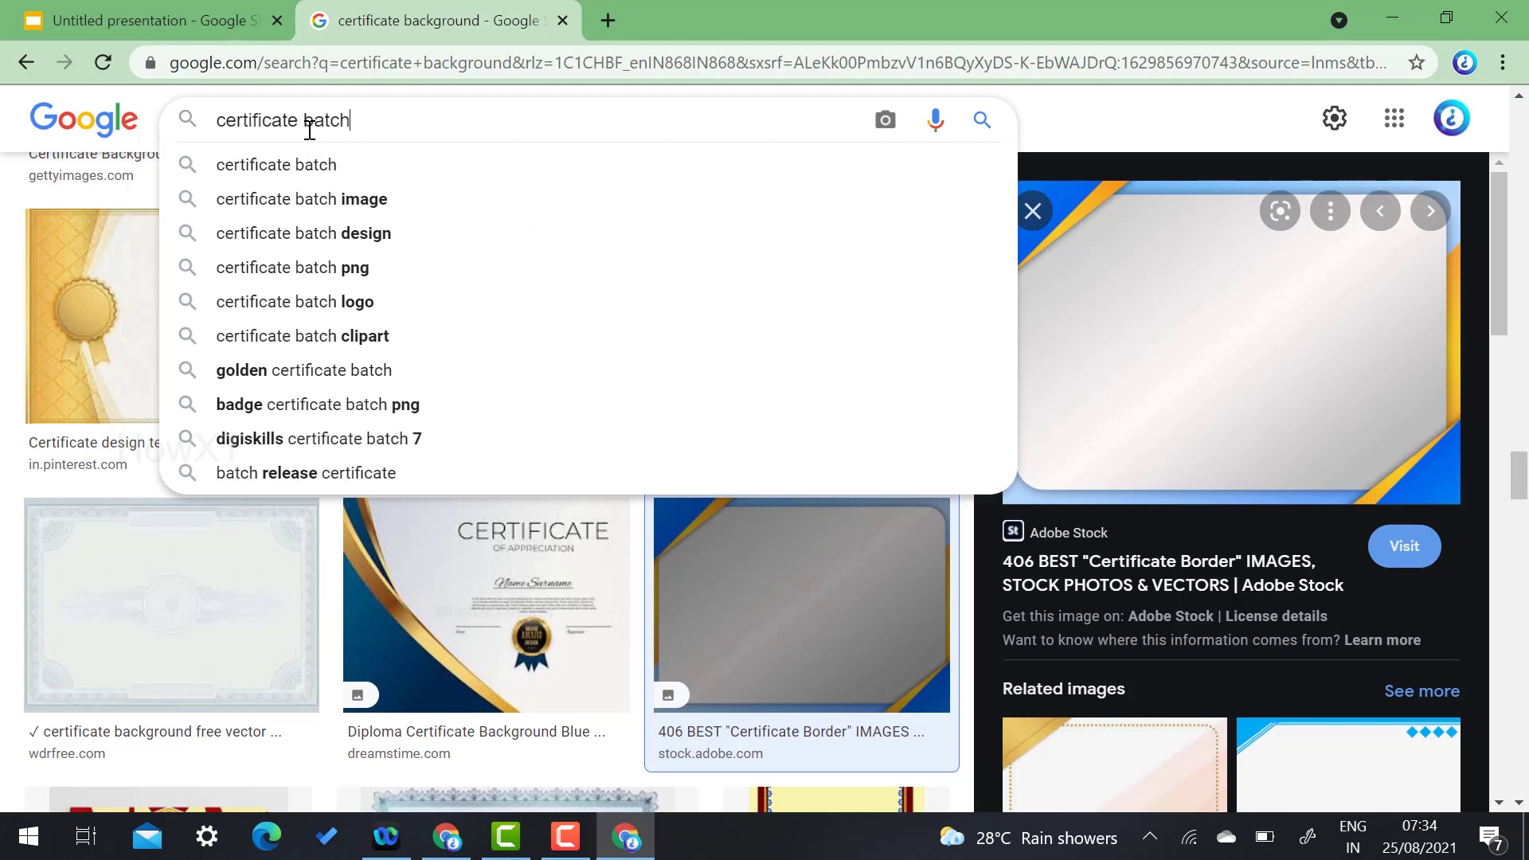
{"action": "key", "text": "Return"}
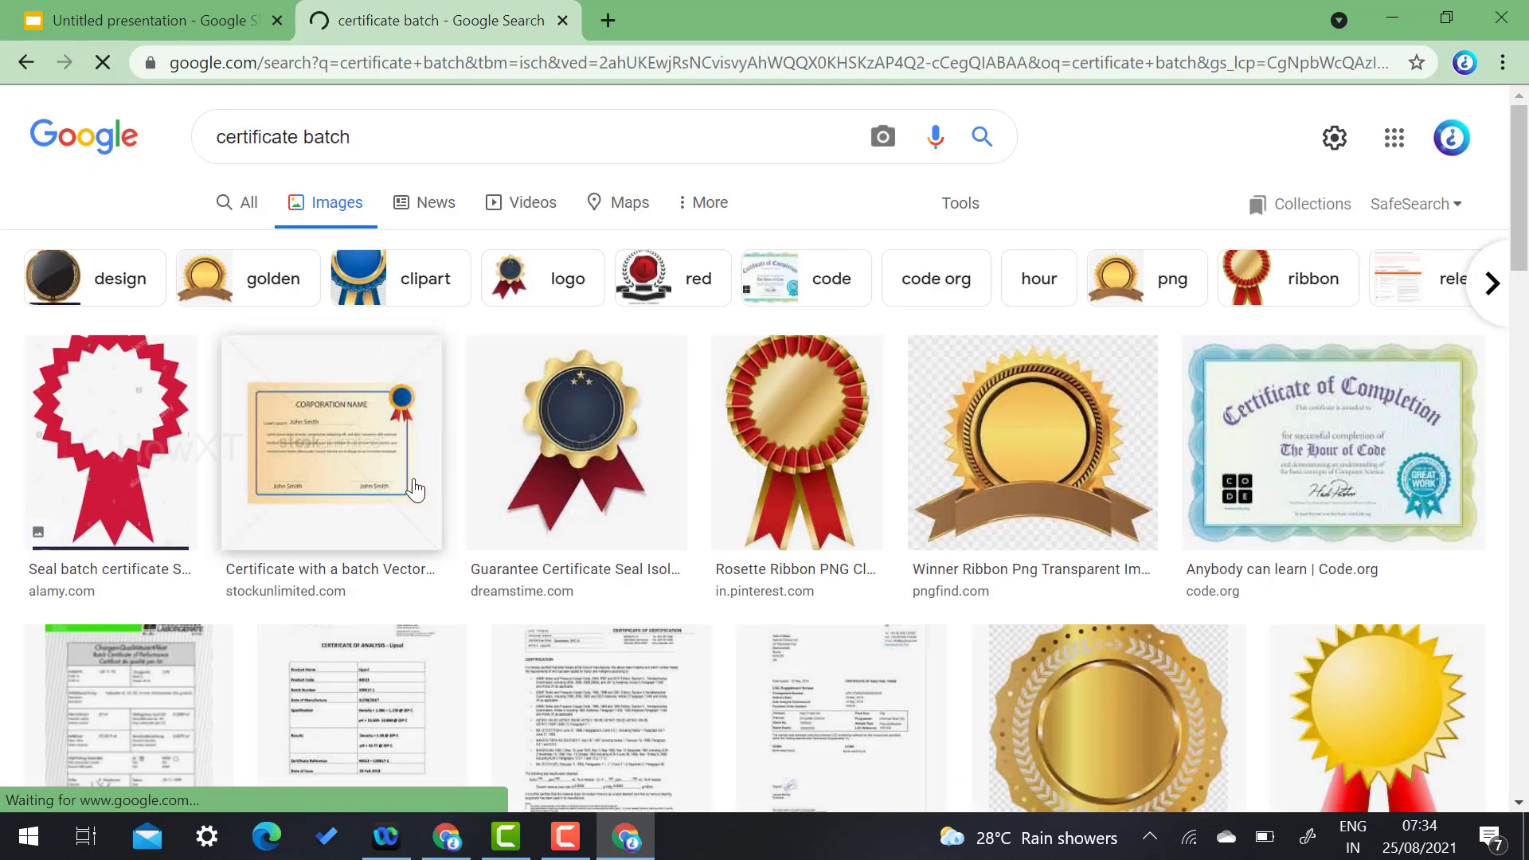
Step: Compare the Rosette Ribbon, Guarantee Certificate Seal, Winner Ribbon and Award ribbon previews
{"action": "left_click", "coordinate": [796, 440]}
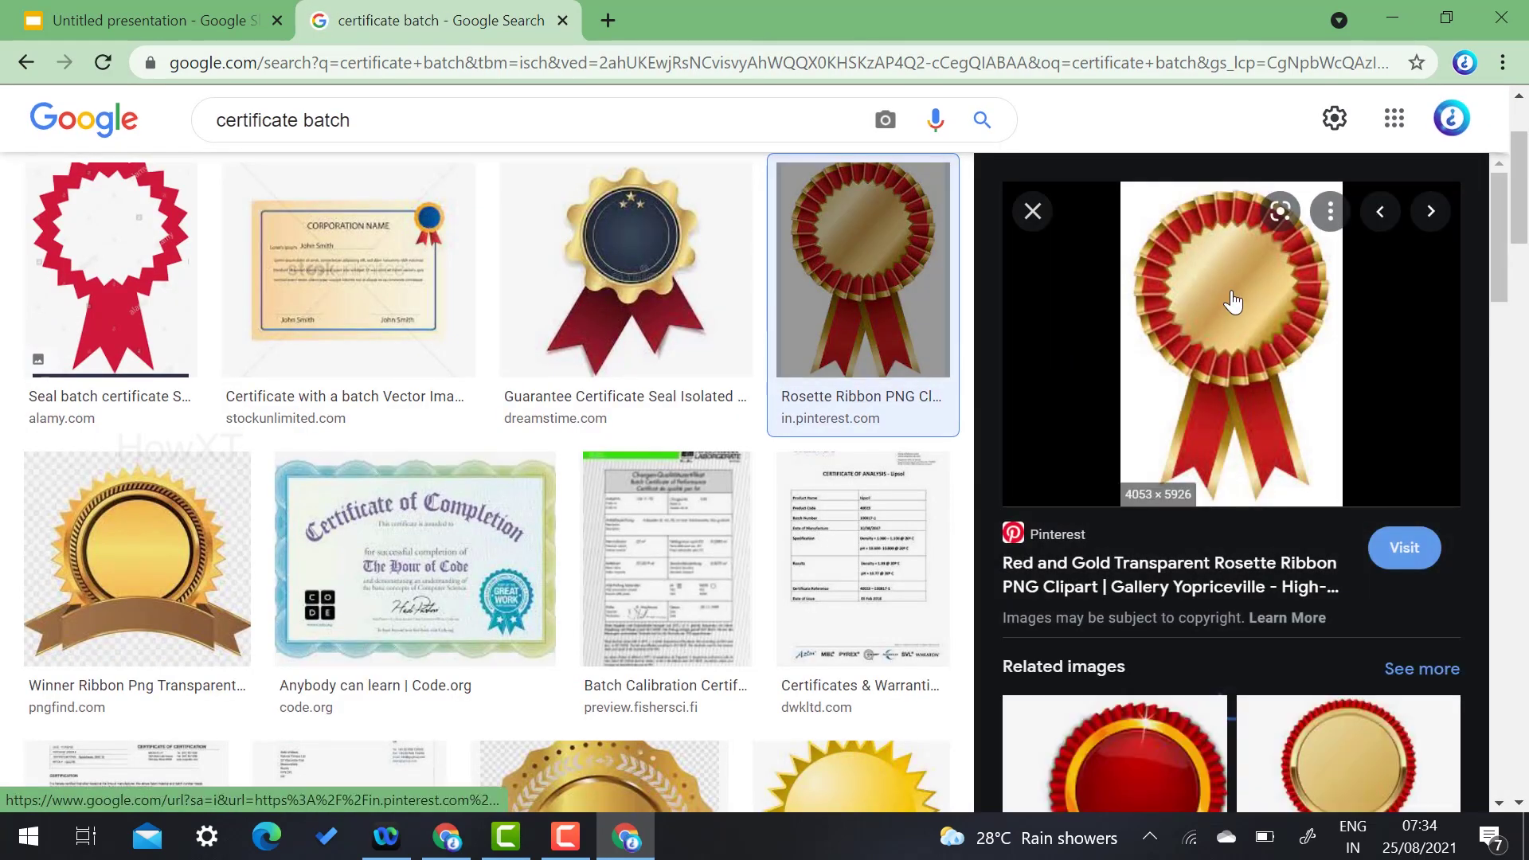
{"action": "right_click", "coordinate": [1233, 297]}
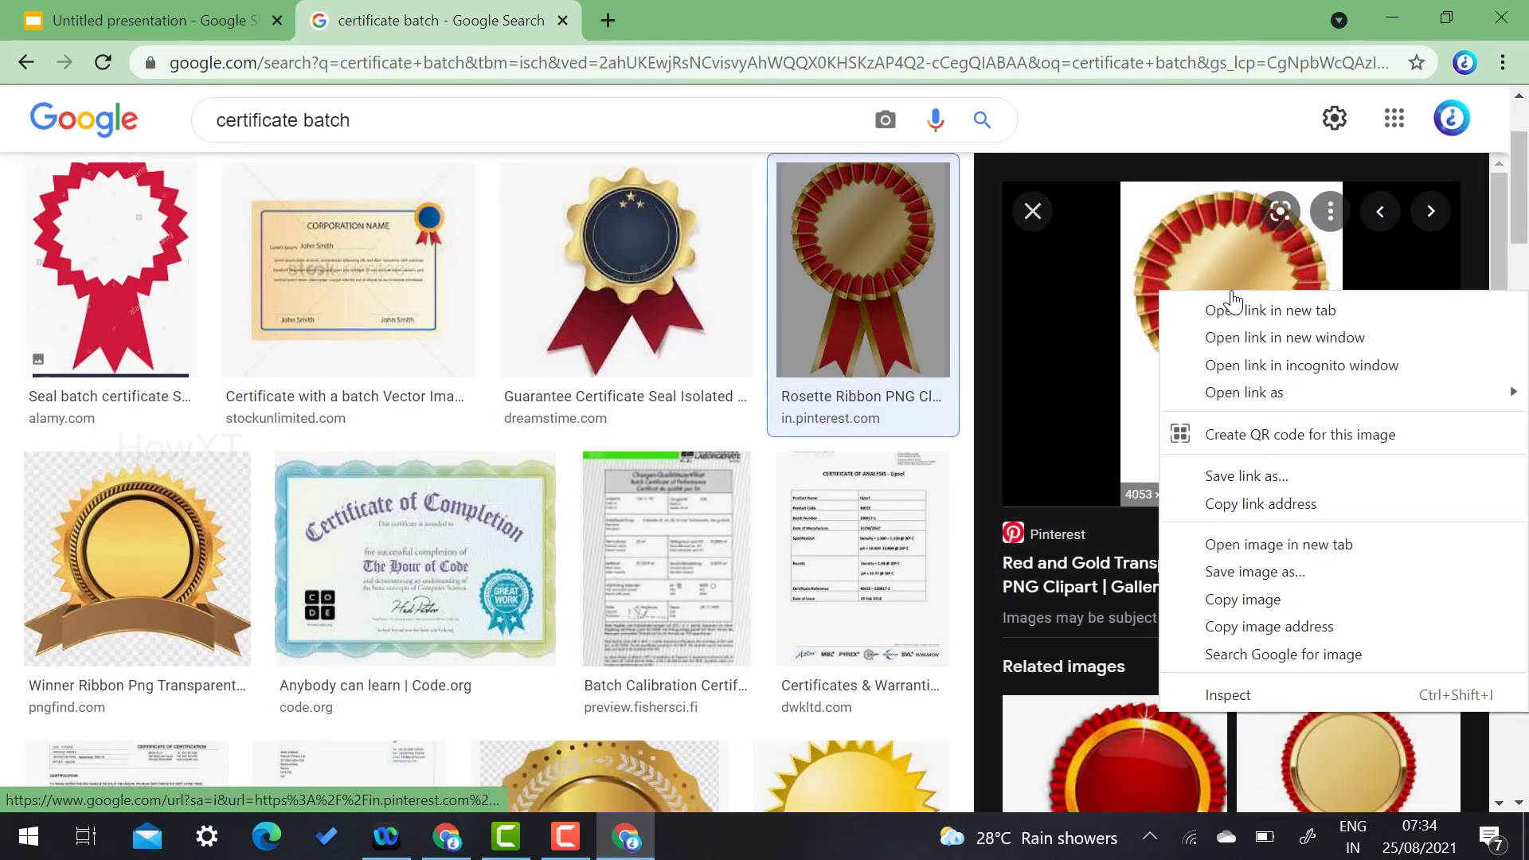
{"action": "left_click", "coordinate": [613, 247]}
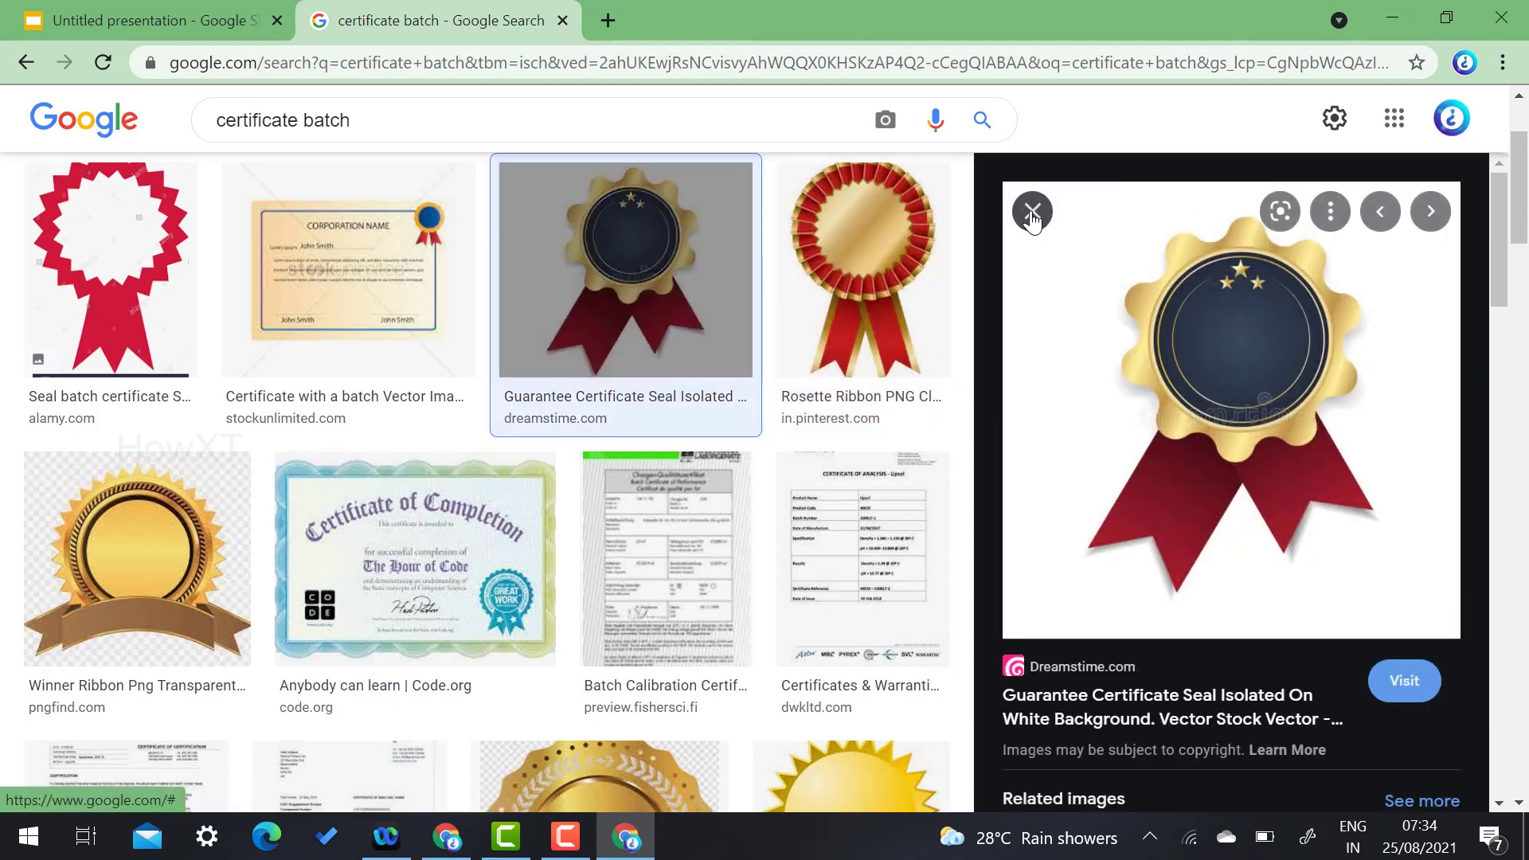
{"action": "left_click", "coordinate": [1032, 212]}
{"action": "left_click", "coordinate": [1063, 282]}
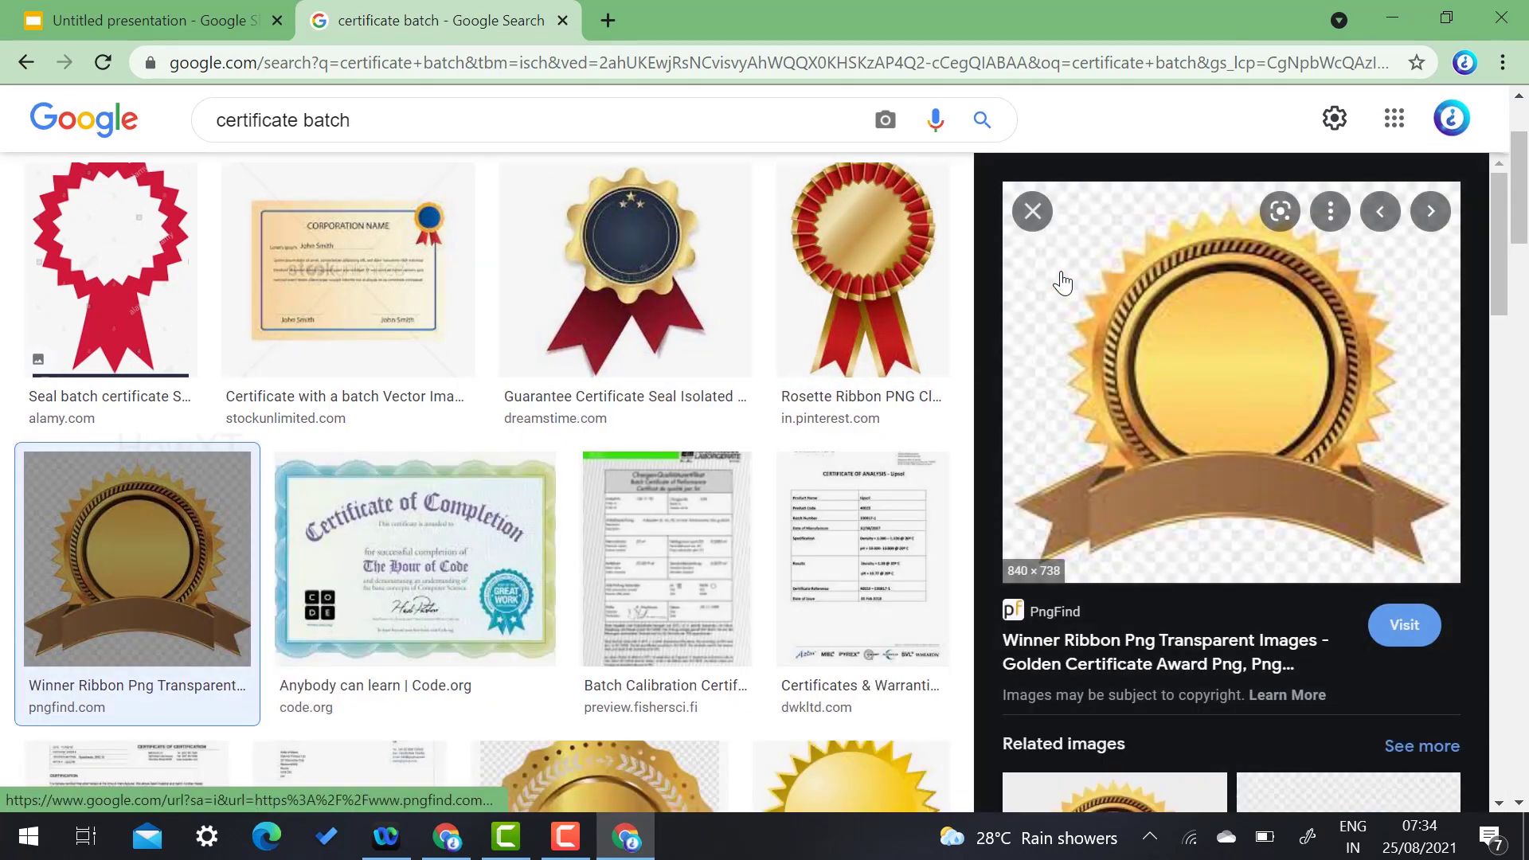
{"action": "left_click", "coordinate": [686, 252]}
{"action": "scroll", "coordinate": [686, 250], "scroll_direction": "down", "scroll_amount": 3}
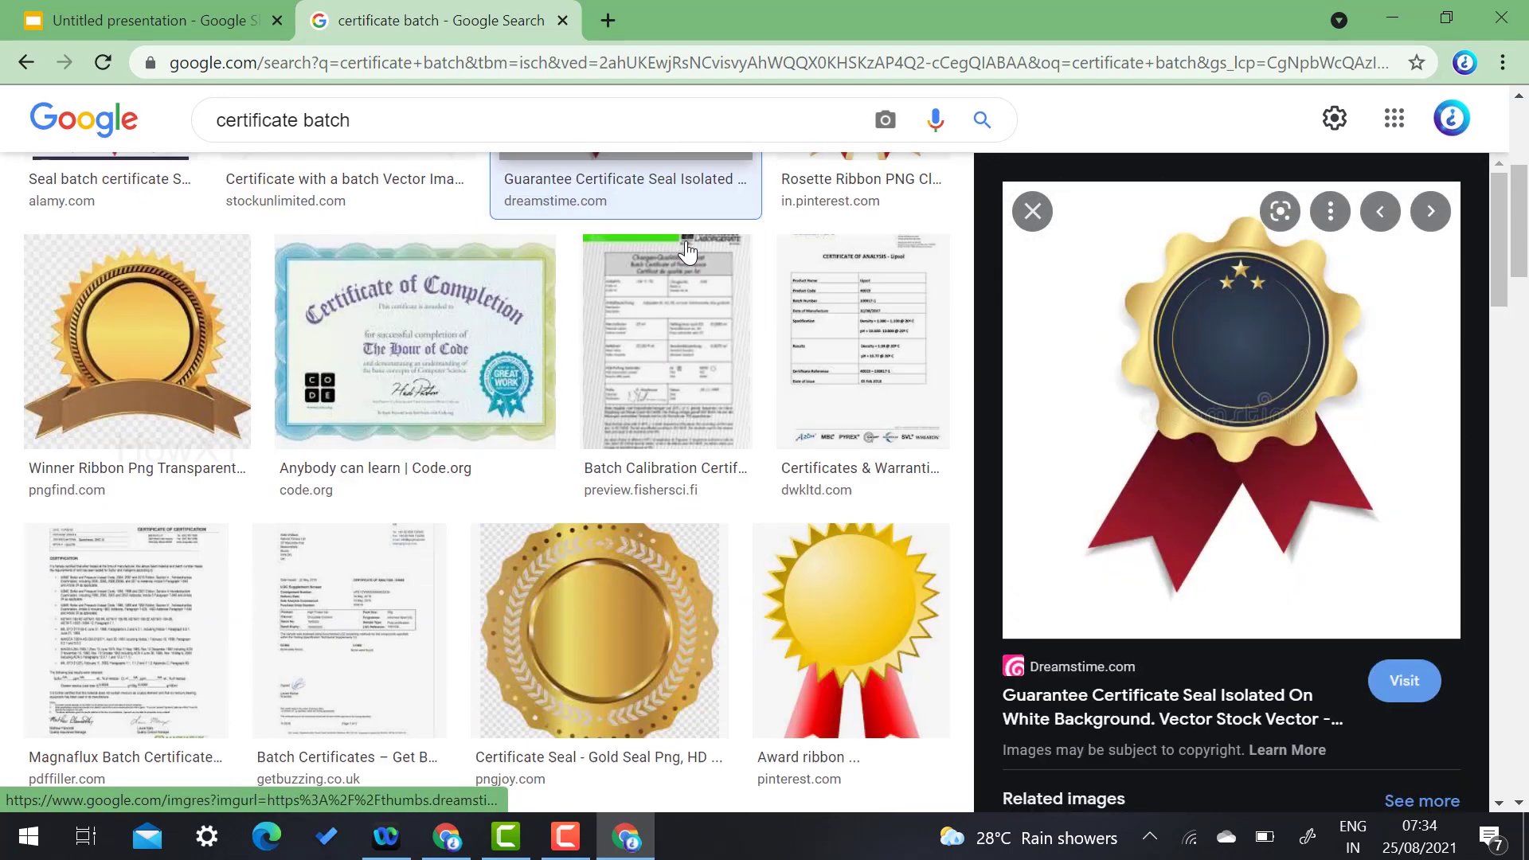
{"action": "scroll", "coordinate": [686, 252], "scroll_direction": "down", "scroll_amount": 3}
{"action": "left_click", "coordinate": [852, 478]}
{"action": "scroll", "coordinate": [729, 300], "scroll_direction": "up", "scroll_amount": 8}
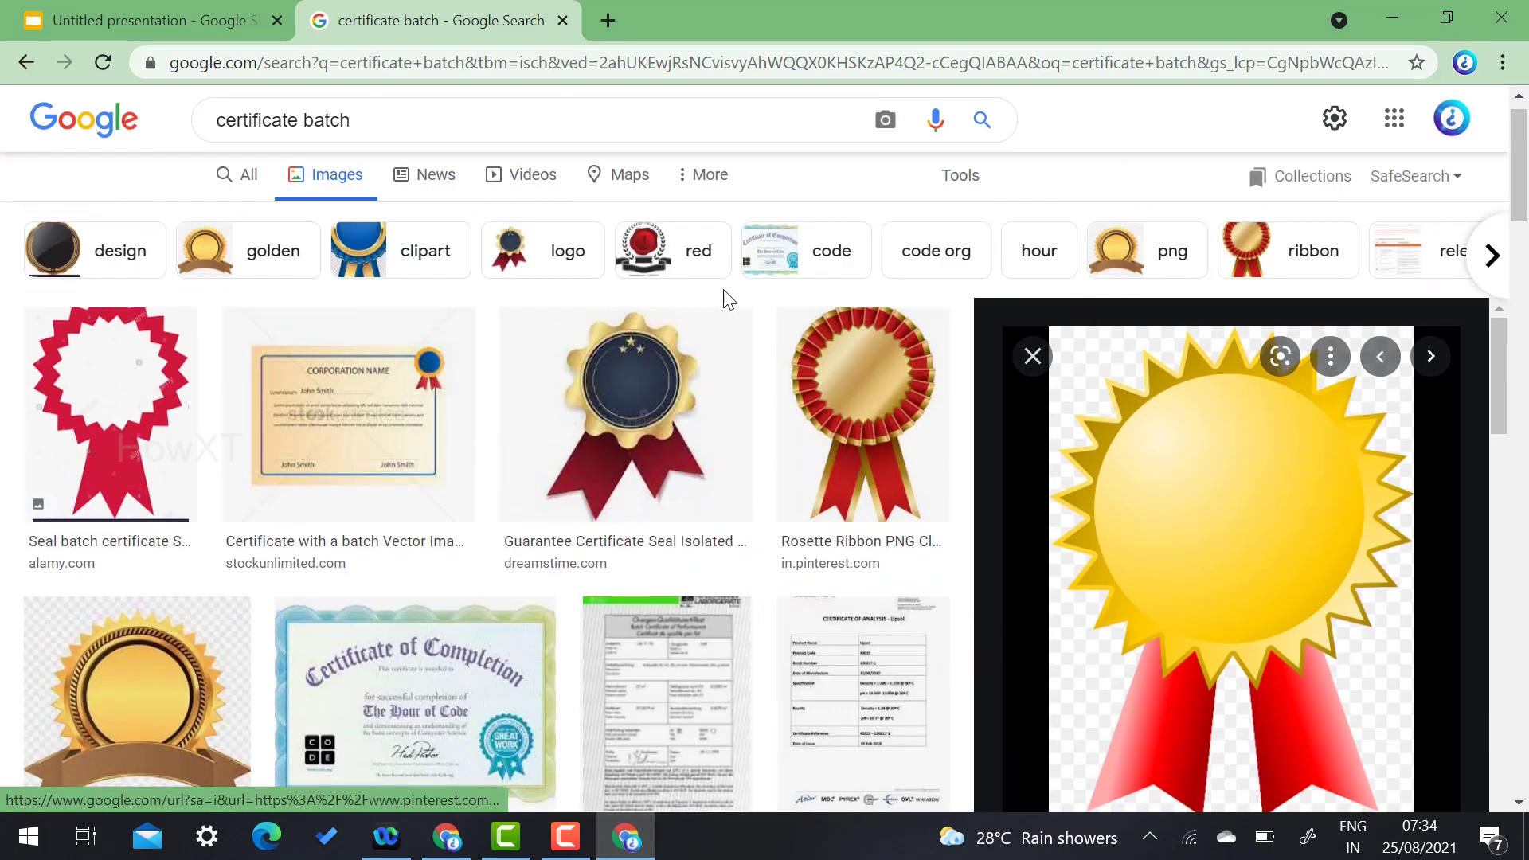
{"action": "left_click", "coordinate": [631, 375]}
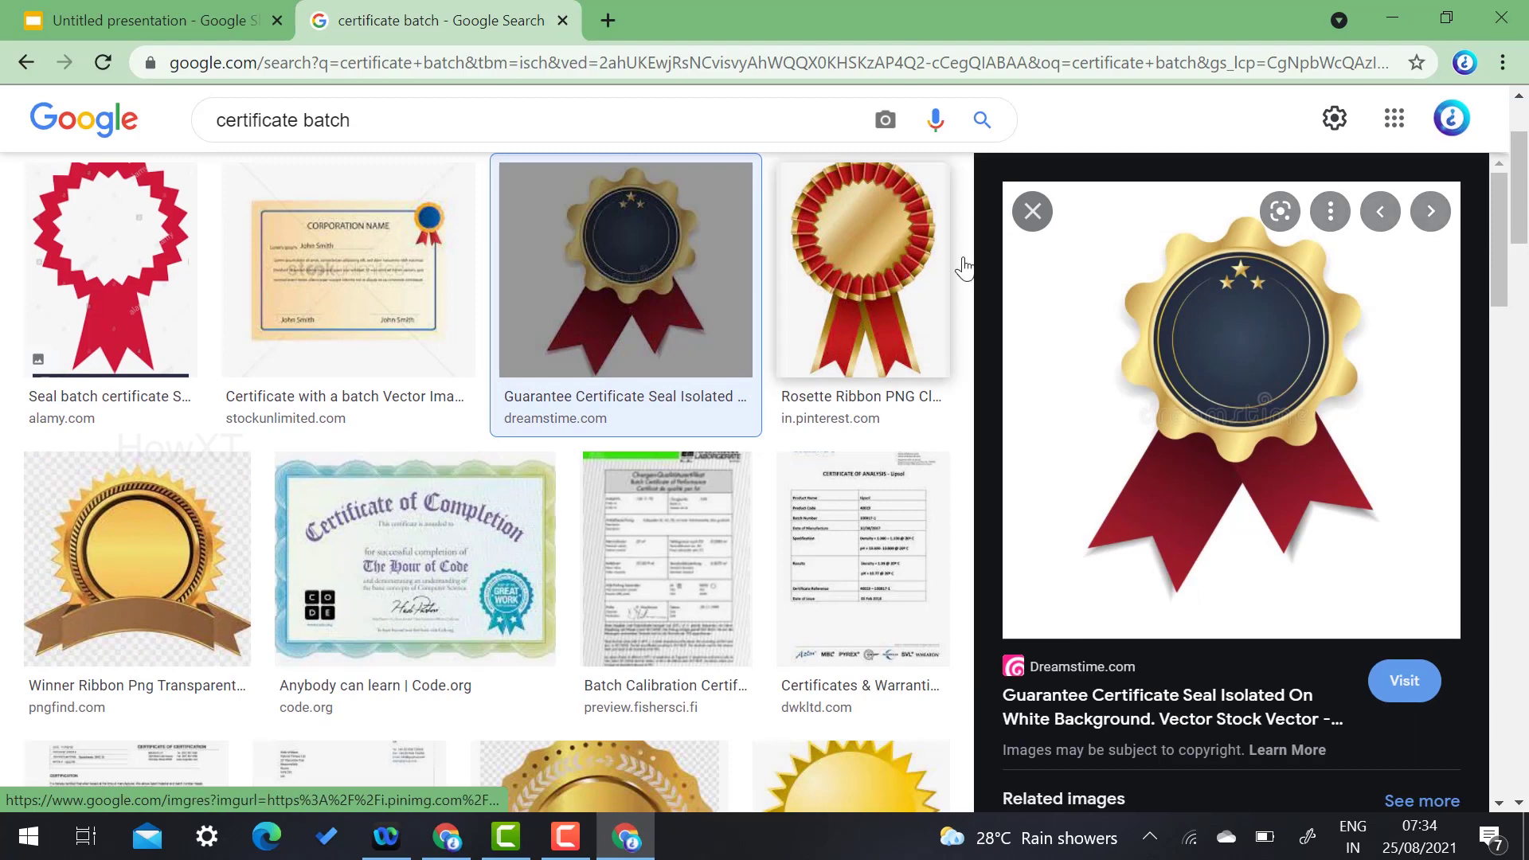
{"action": "left_click", "coordinate": [939, 322]}
{"action": "scroll", "coordinate": [1154, 358], "scroll_direction": "down", "scroll_amount": 6}
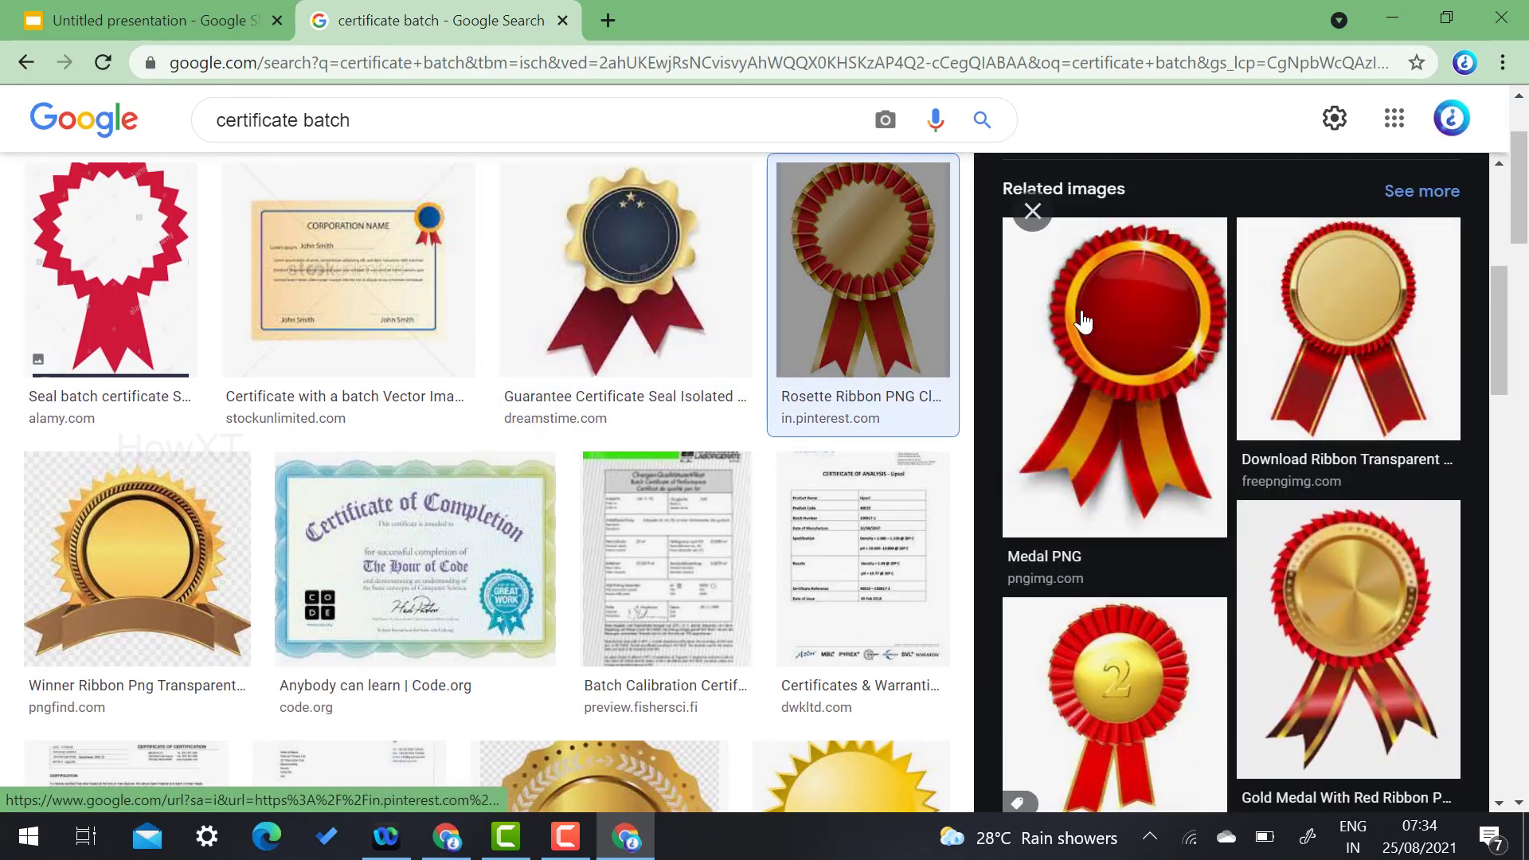
Step: Copy the red-and-gold Medal PNG image and return to the presentation
{"action": "left_click", "coordinate": [1078, 318]}
{"action": "right_click", "coordinate": [1230, 297]}
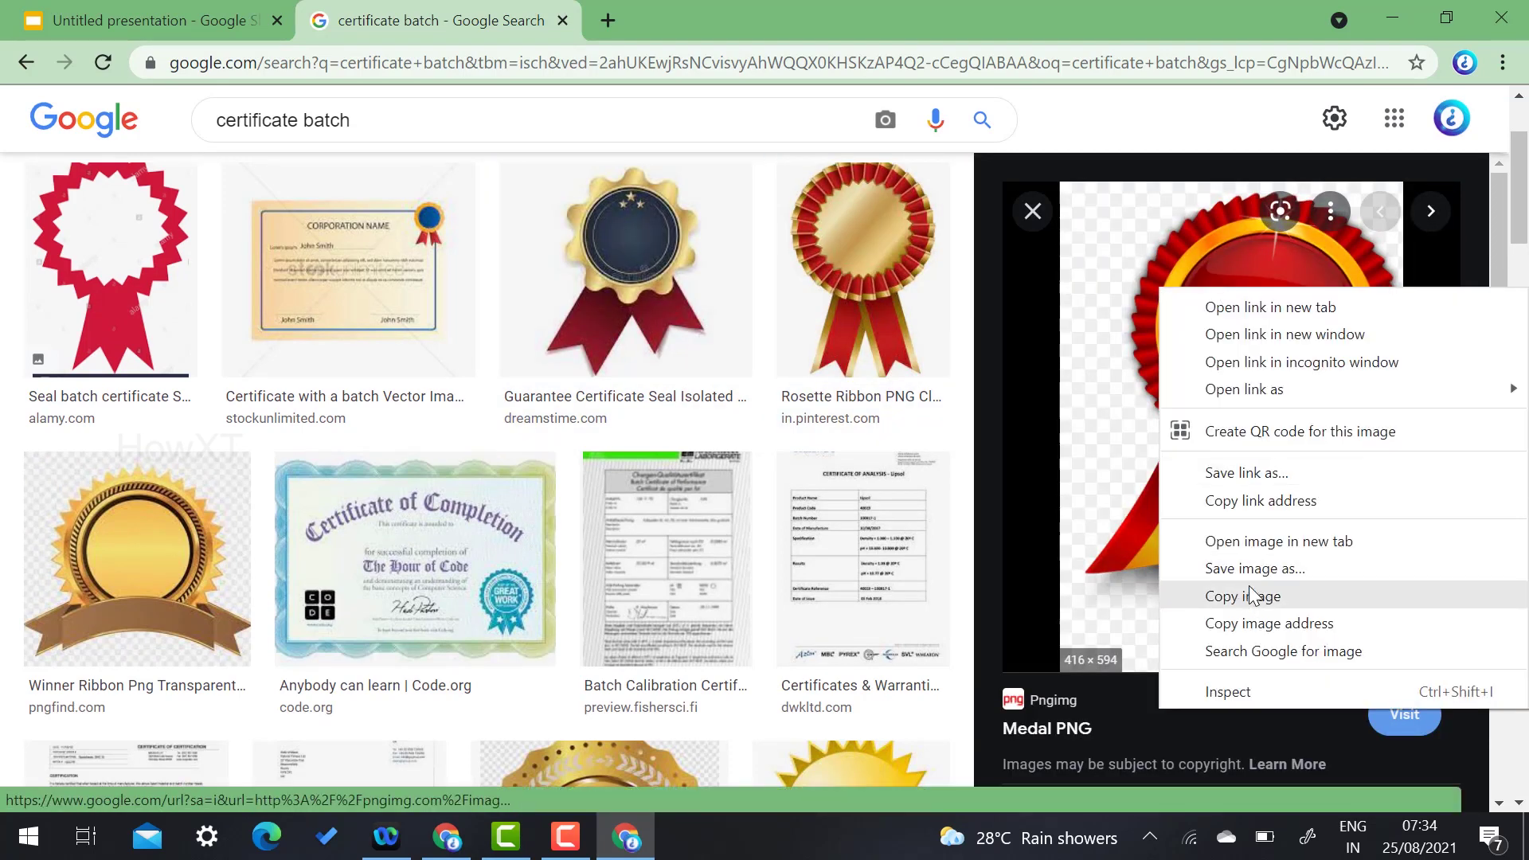
{"action": "left_click", "coordinate": [1272, 598]}
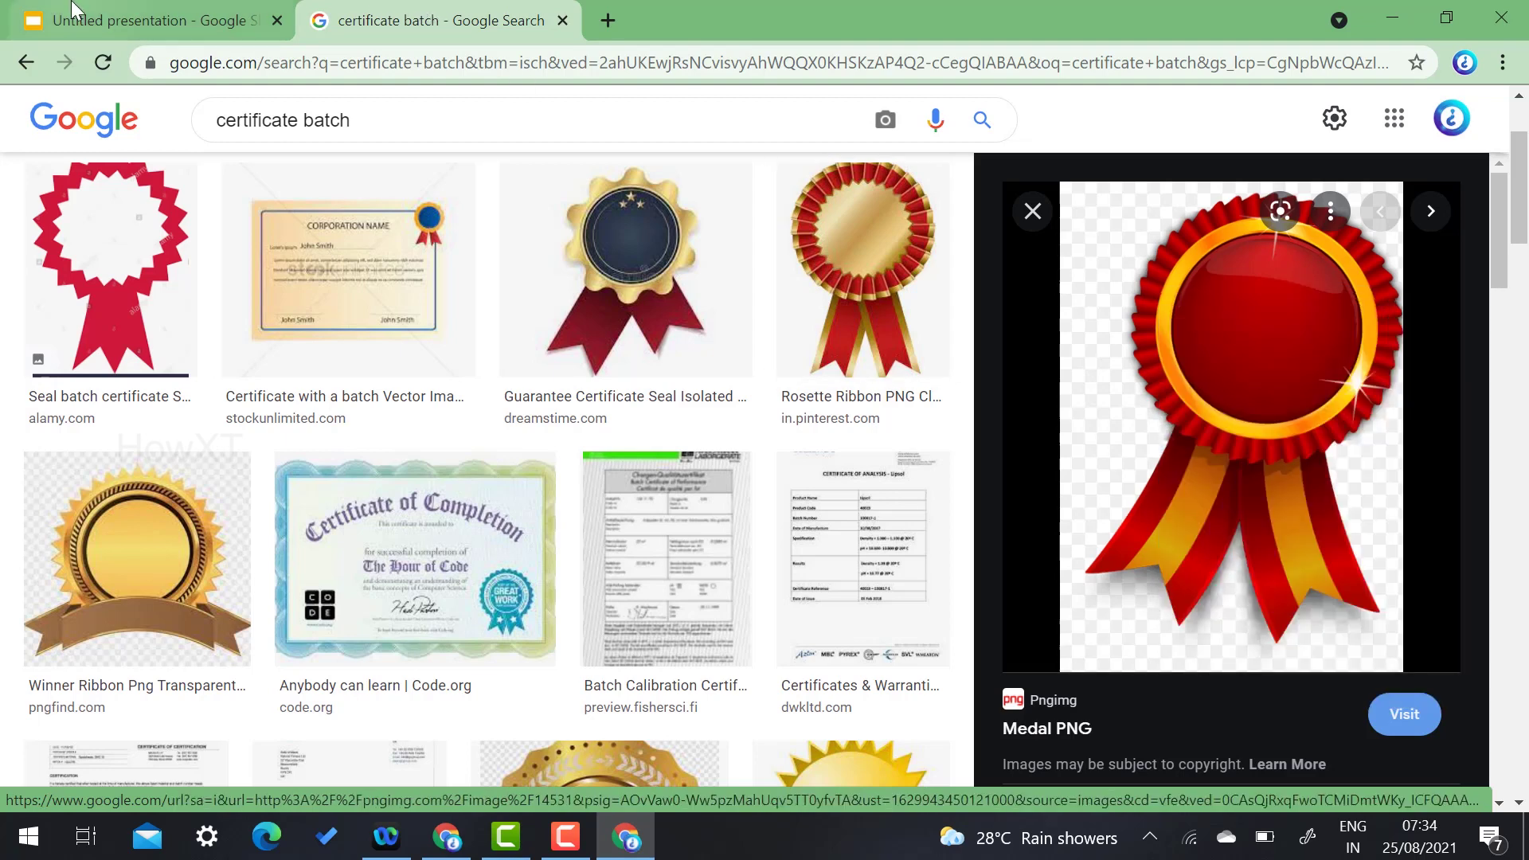
{"action": "left_click", "coordinate": [152, 20]}
Step: Paste the medal, shrink it and place it near the slide's right edge
{"action": "key", "text": "ctrl+v"}
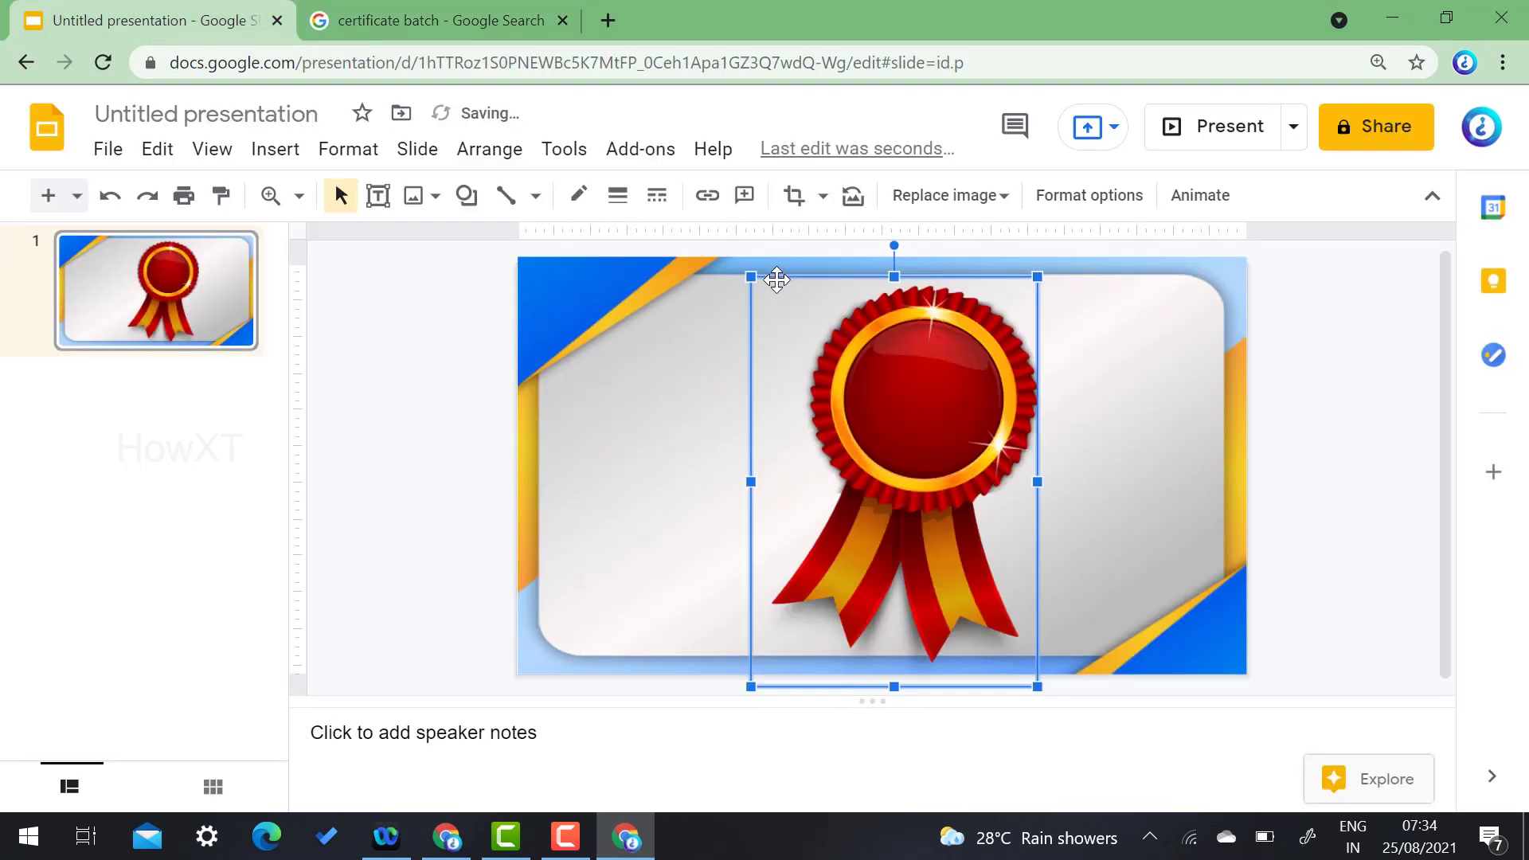
{"action": "left_click_drag", "start_coordinate": [1034, 688], "coordinate": [844, 486]}
{"action": "left_click_drag", "start_coordinate": [650, 476], "coordinate": [1141, 432]}
{"action": "left_click_drag", "start_coordinate": [1231, 361], "coordinate": [1147, 390]}
{"action": "left_click", "coordinate": [1335, 398]}
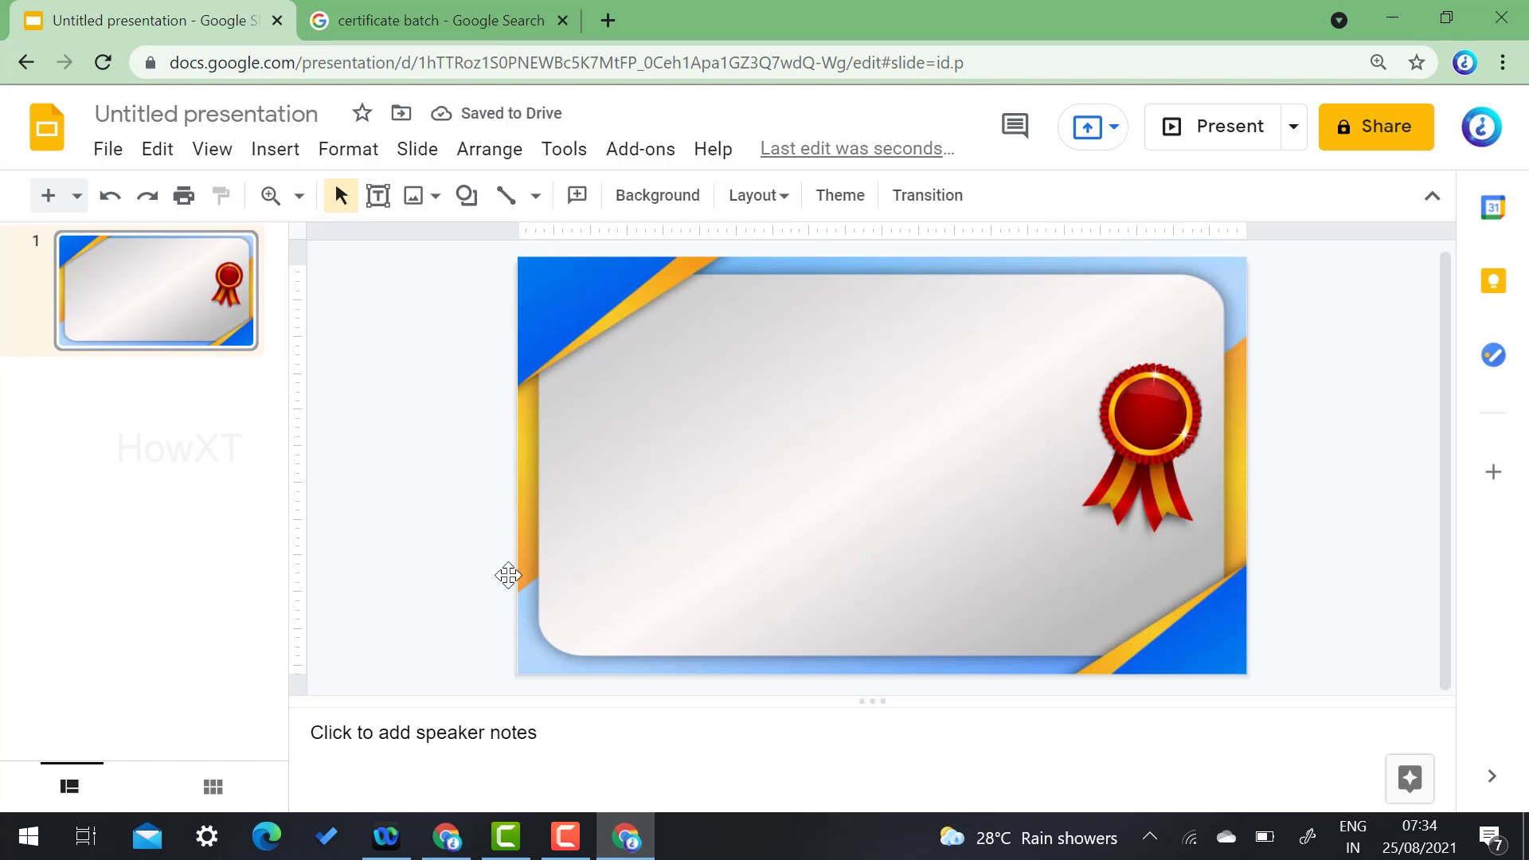
Step: Add a top text box reading 'Abcd College of Arts and Science', enlarged and centred
{"action": "left_click", "coordinate": [377, 196]}
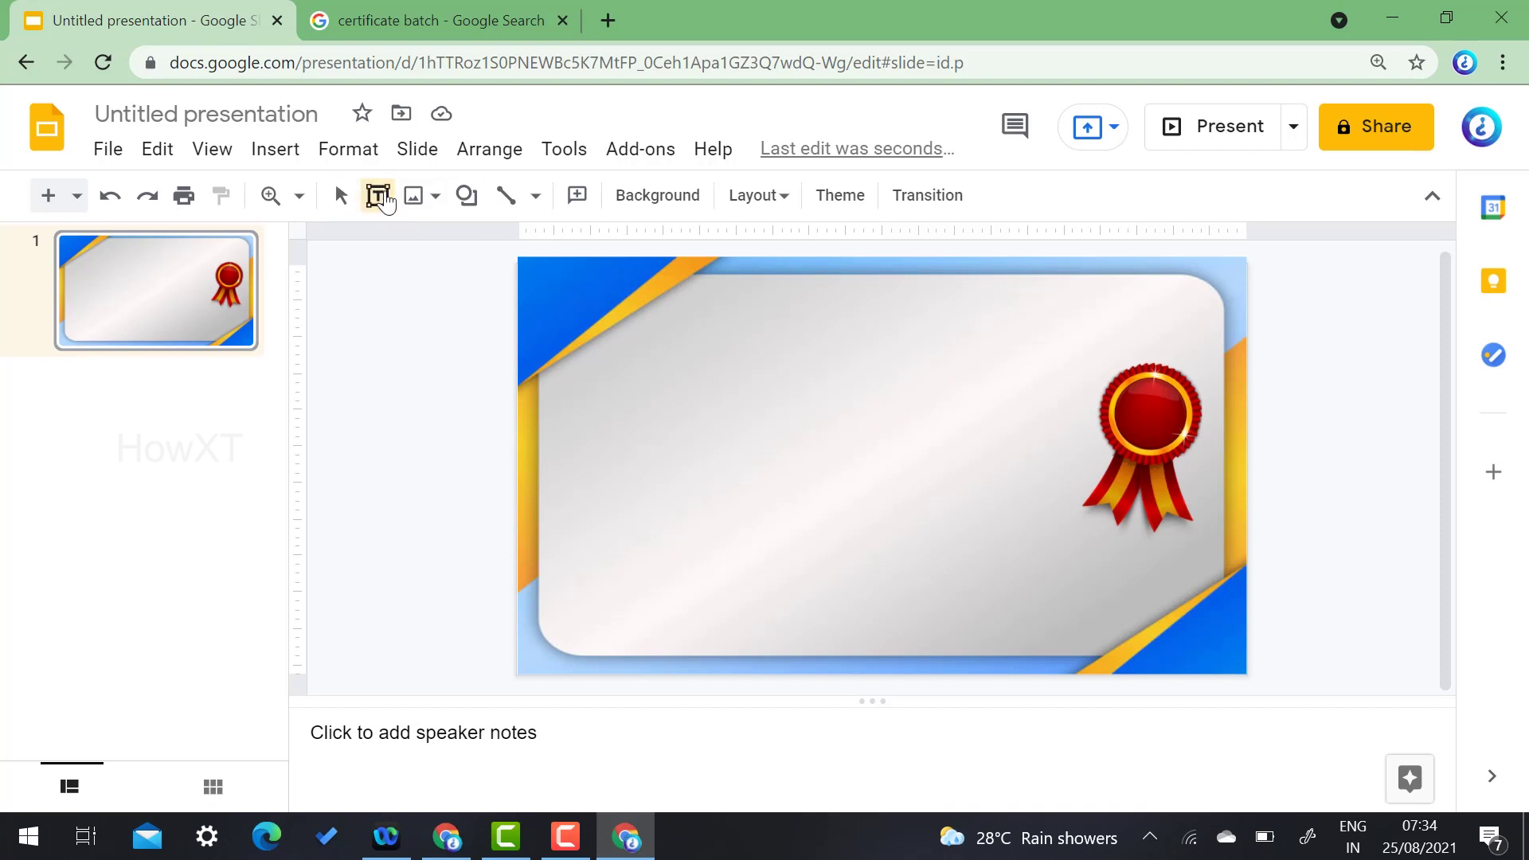
{"action": "left_click_drag", "start_coordinate": [688, 320], "coordinate": [1143, 353]}
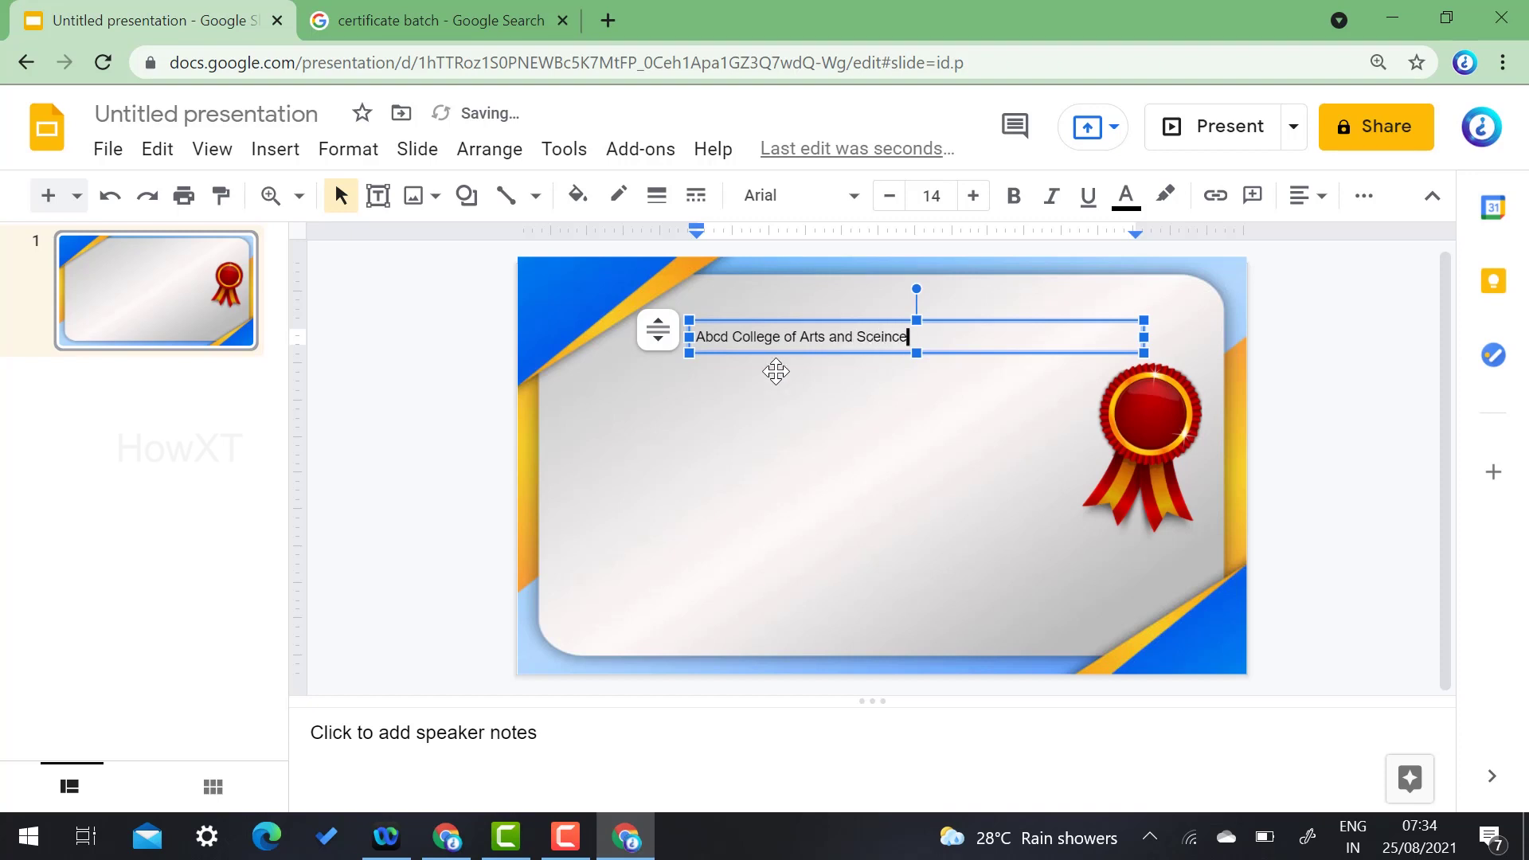
{"action": "type", "text": "ci"}
{"action": "triple_click", "coordinate": [912, 341]}
{"action": "left_click", "coordinate": [971, 195]}
{"action": "left_click", "coordinate": [971, 196]}
{"action": "left_click", "coordinate": [972, 196]}
{"action": "left_click", "coordinate": [971, 196]}
{"action": "left_click", "coordinate": [971, 196]}
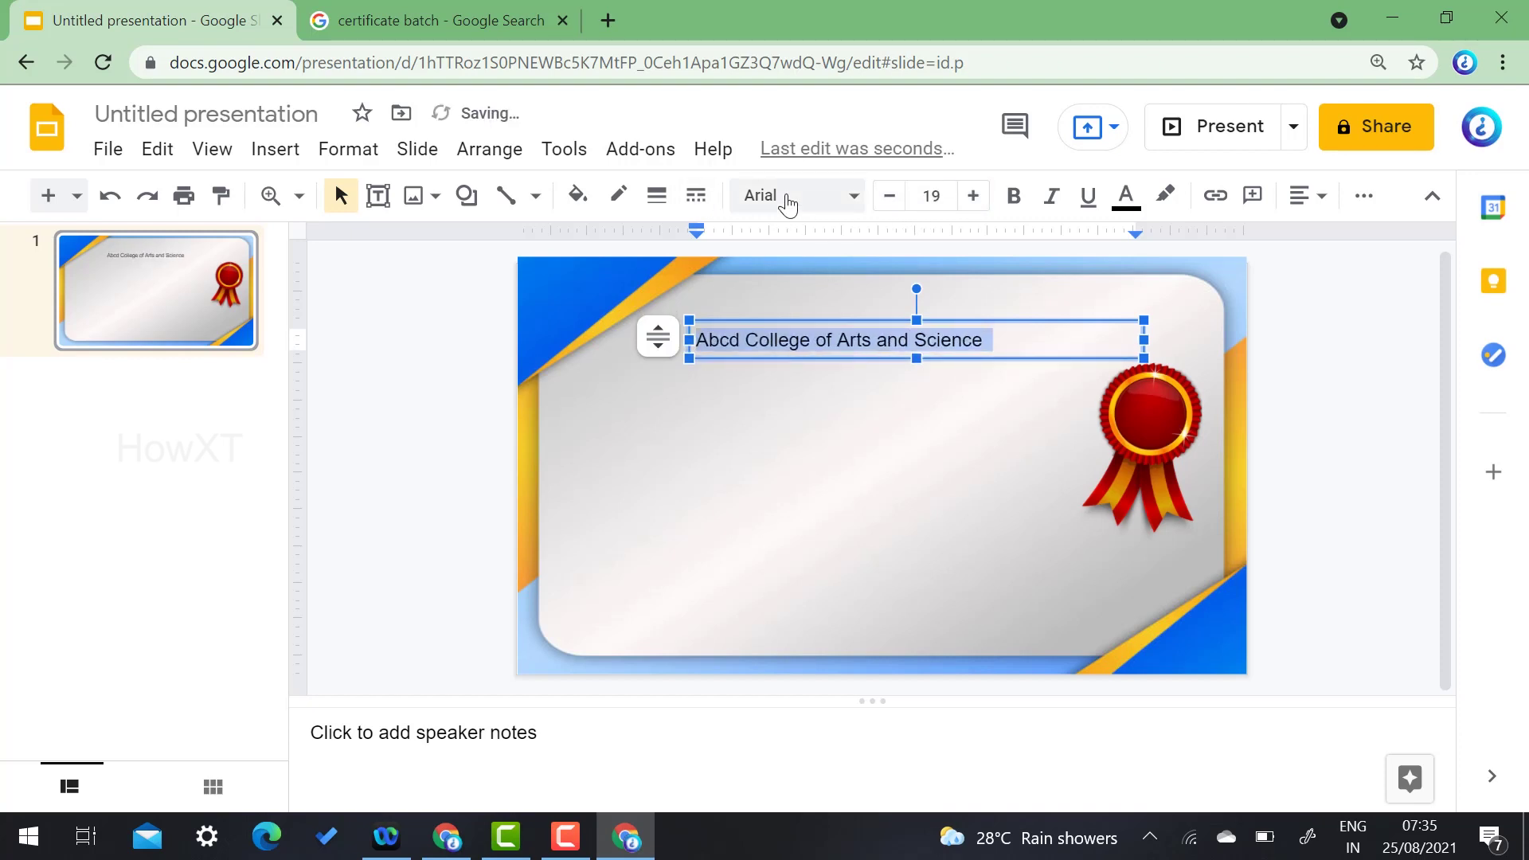
{"action": "left_click", "coordinate": [1305, 195]}
{"action": "left_click", "coordinate": [1344, 236]}
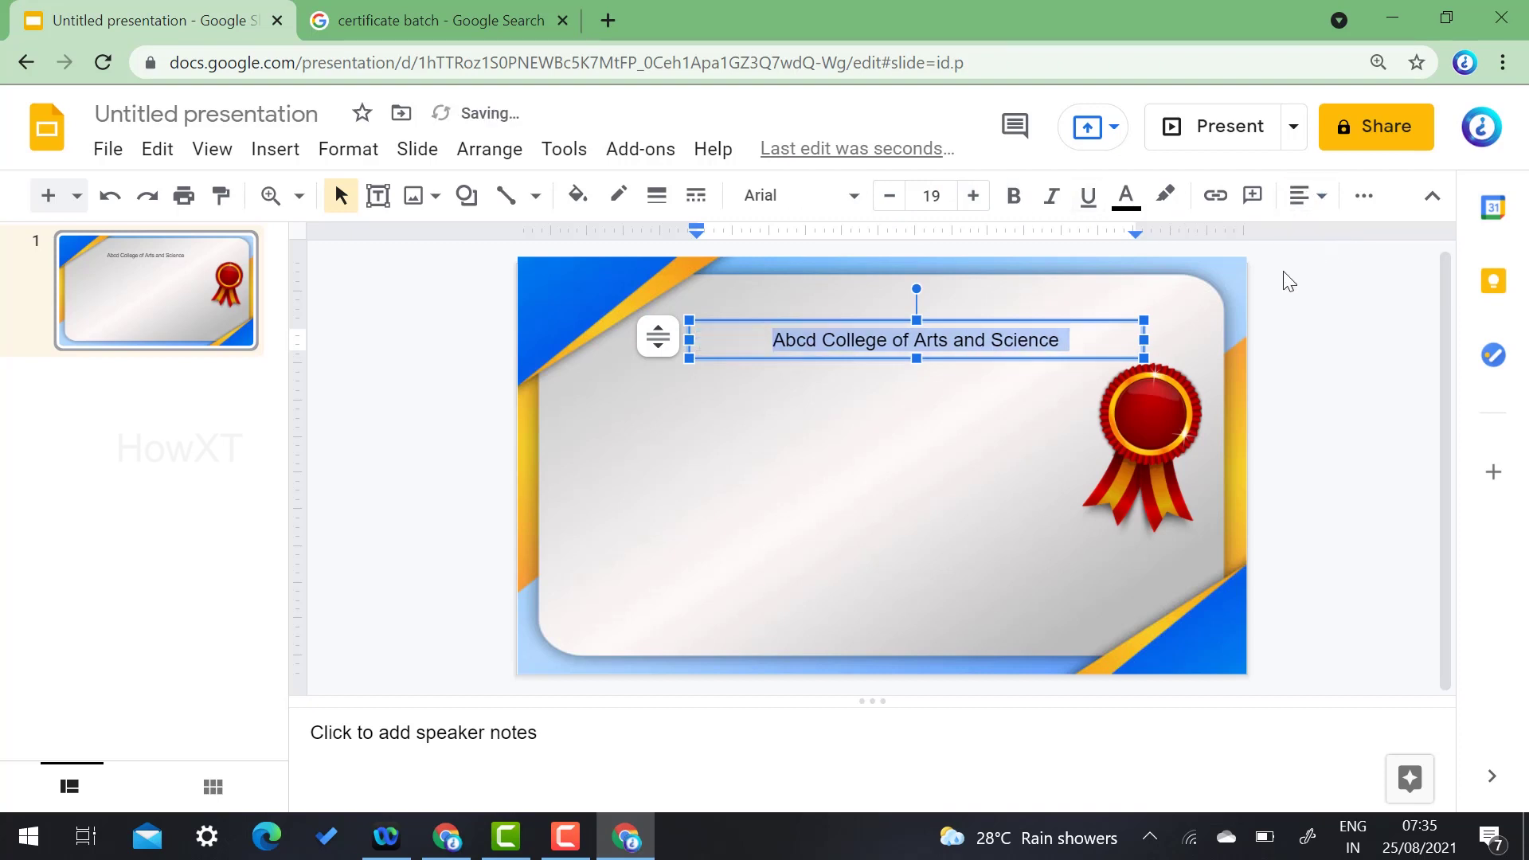
Step: Enlarge the college name further and move it up near the slide's top
{"action": "left_click", "coordinate": [972, 195]}
{"action": "left_click", "coordinate": [972, 196]}
{"action": "left_click", "coordinate": [972, 196]}
{"action": "left_click", "coordinate": [972, 196]}
{"action": "mouse_move", "coordinate": [966, 318]}
{"action": "left_mouse_down"}
{"action": "mouse_move", "coordinate": [972, 293]}
{"action": "mouse_move", "coordinate": [958, 300]}
{"action": "left_mouse_up"}
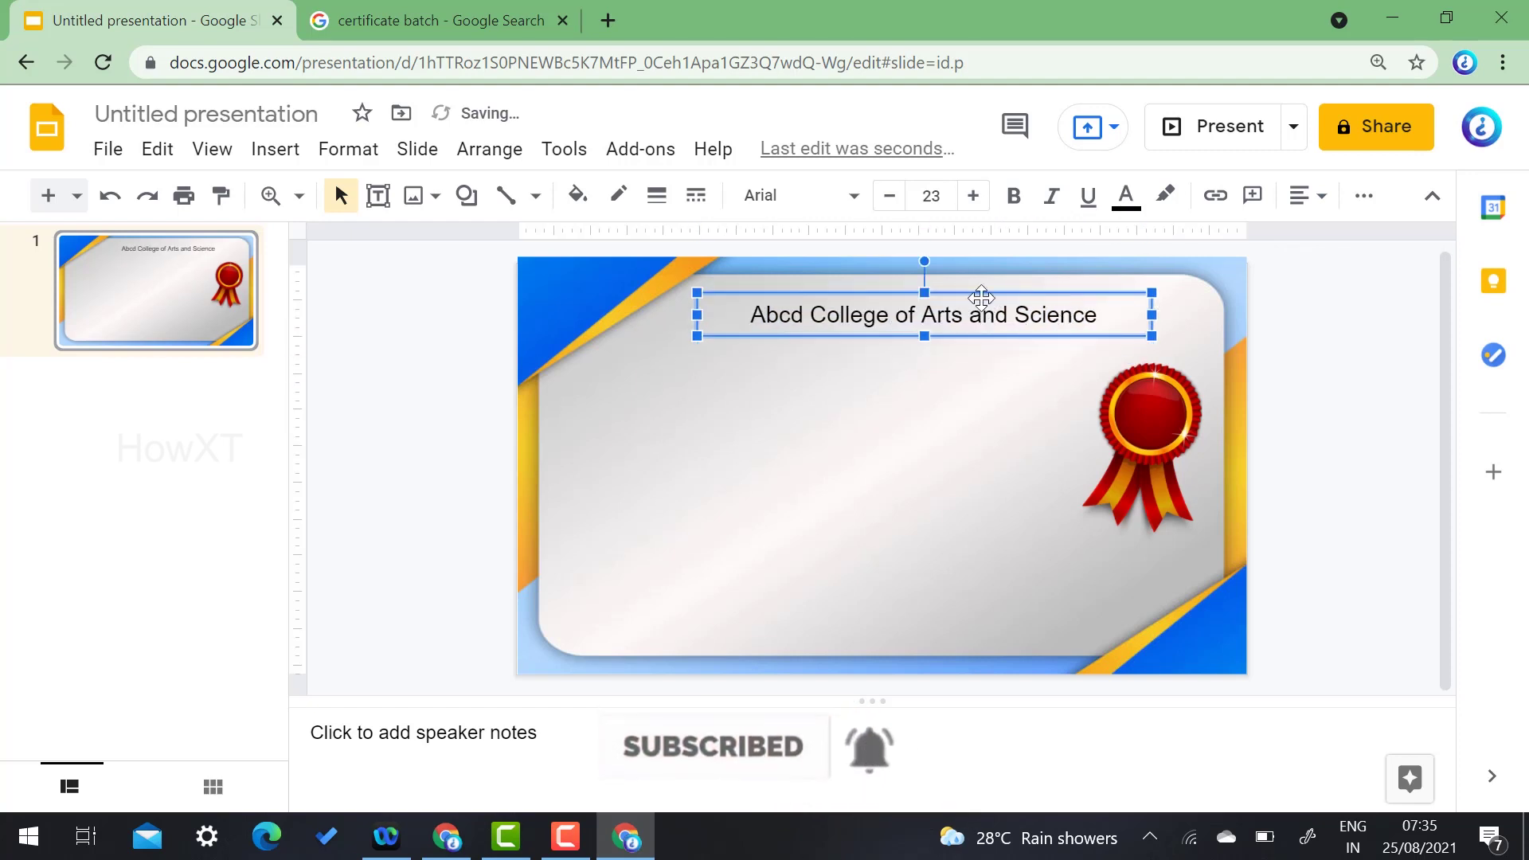
{"action": "left_click", "coordinate": [1365, 375]}
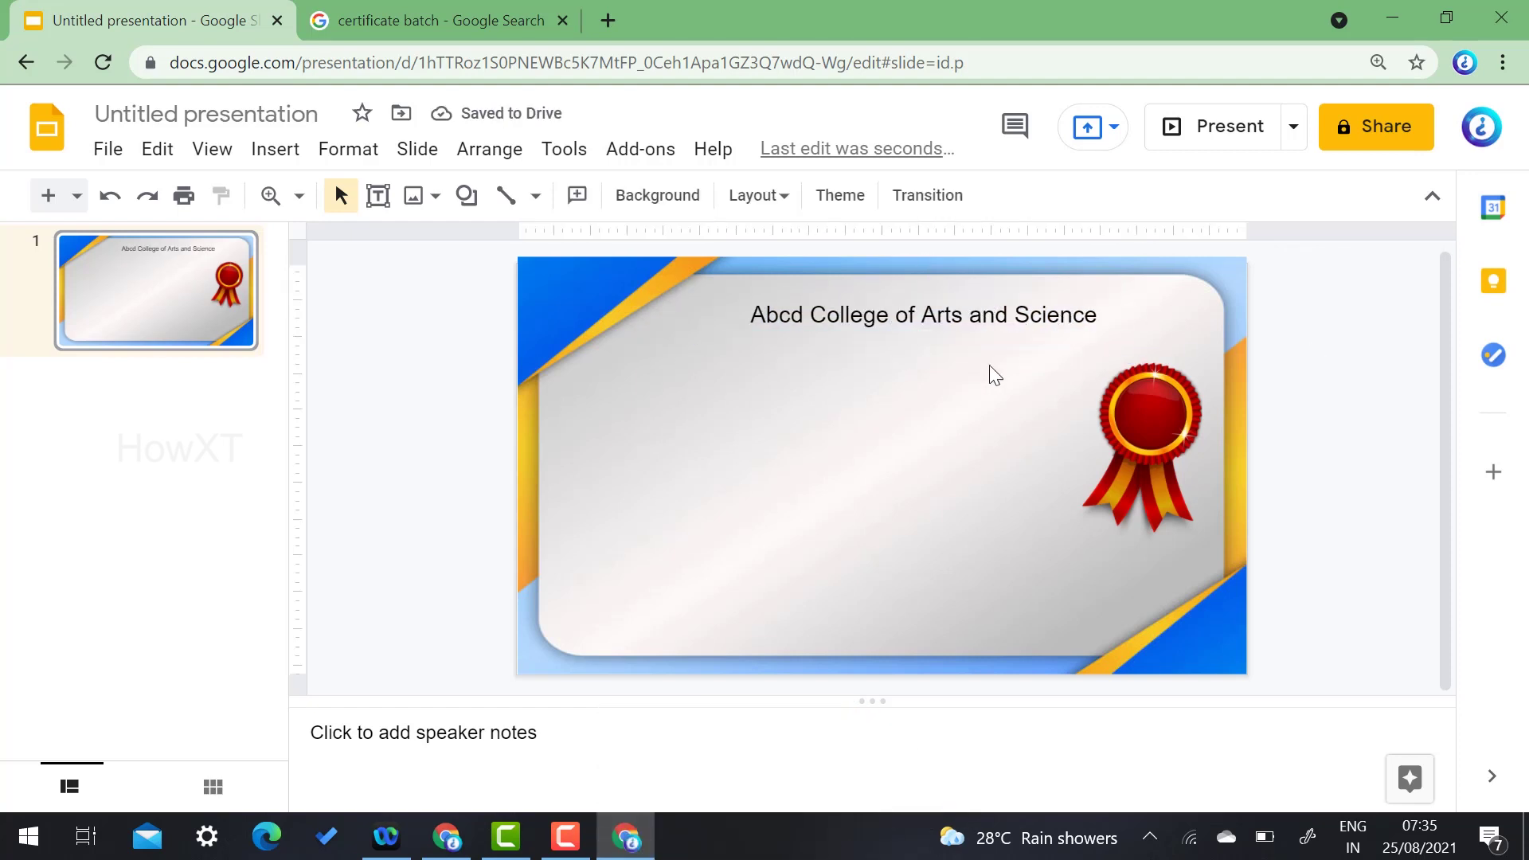
Step: Make the college name bold at 26 pt and draw an empty text box beneath it
{"action": "triple_click", "coordinate": [761, 310]}
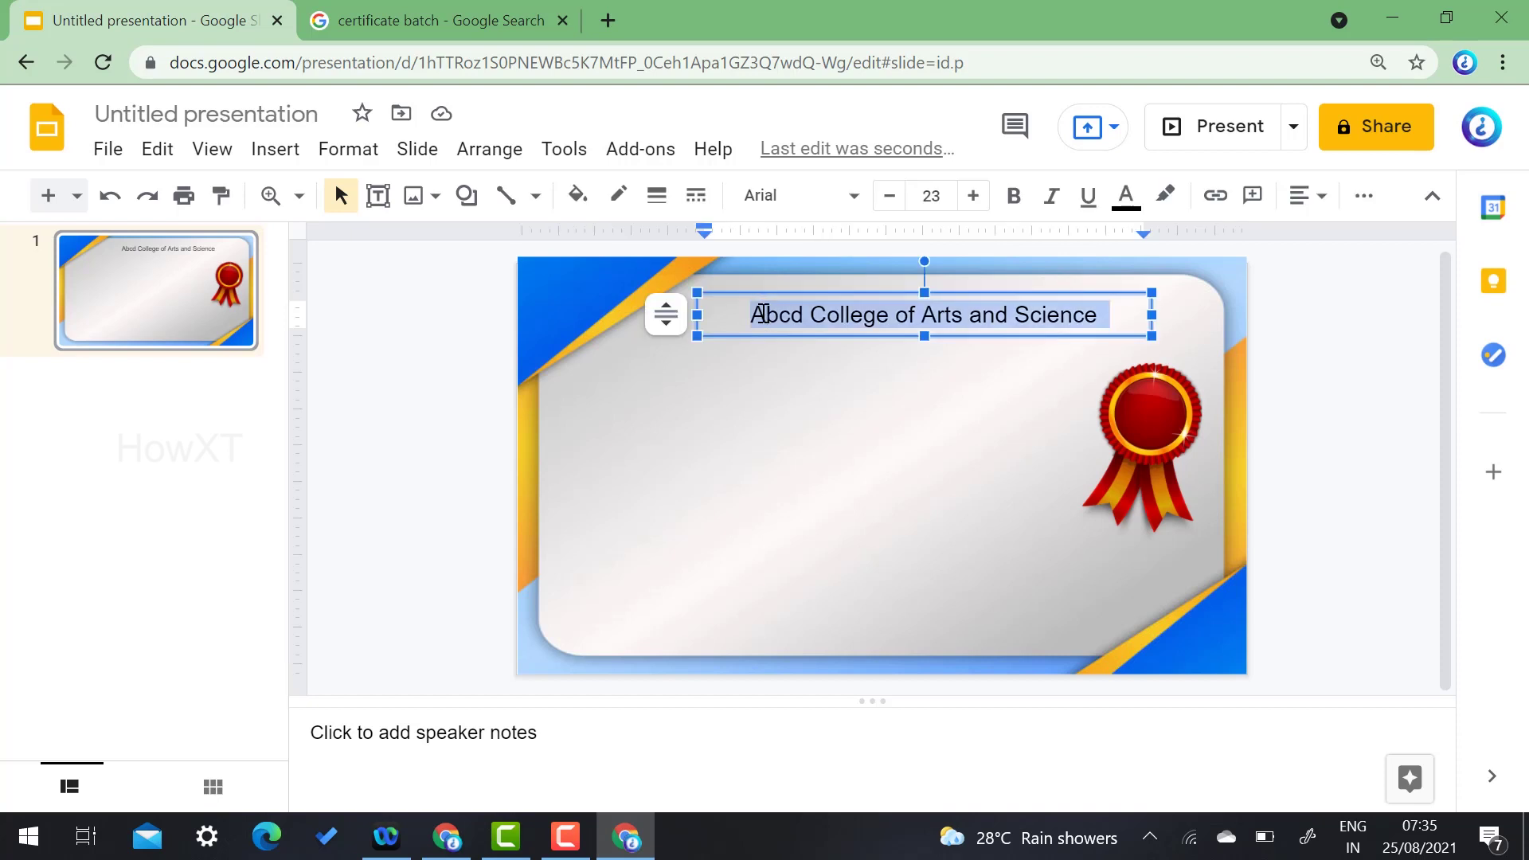
{"action": "left_click", "coordinate": [1014, 195]}
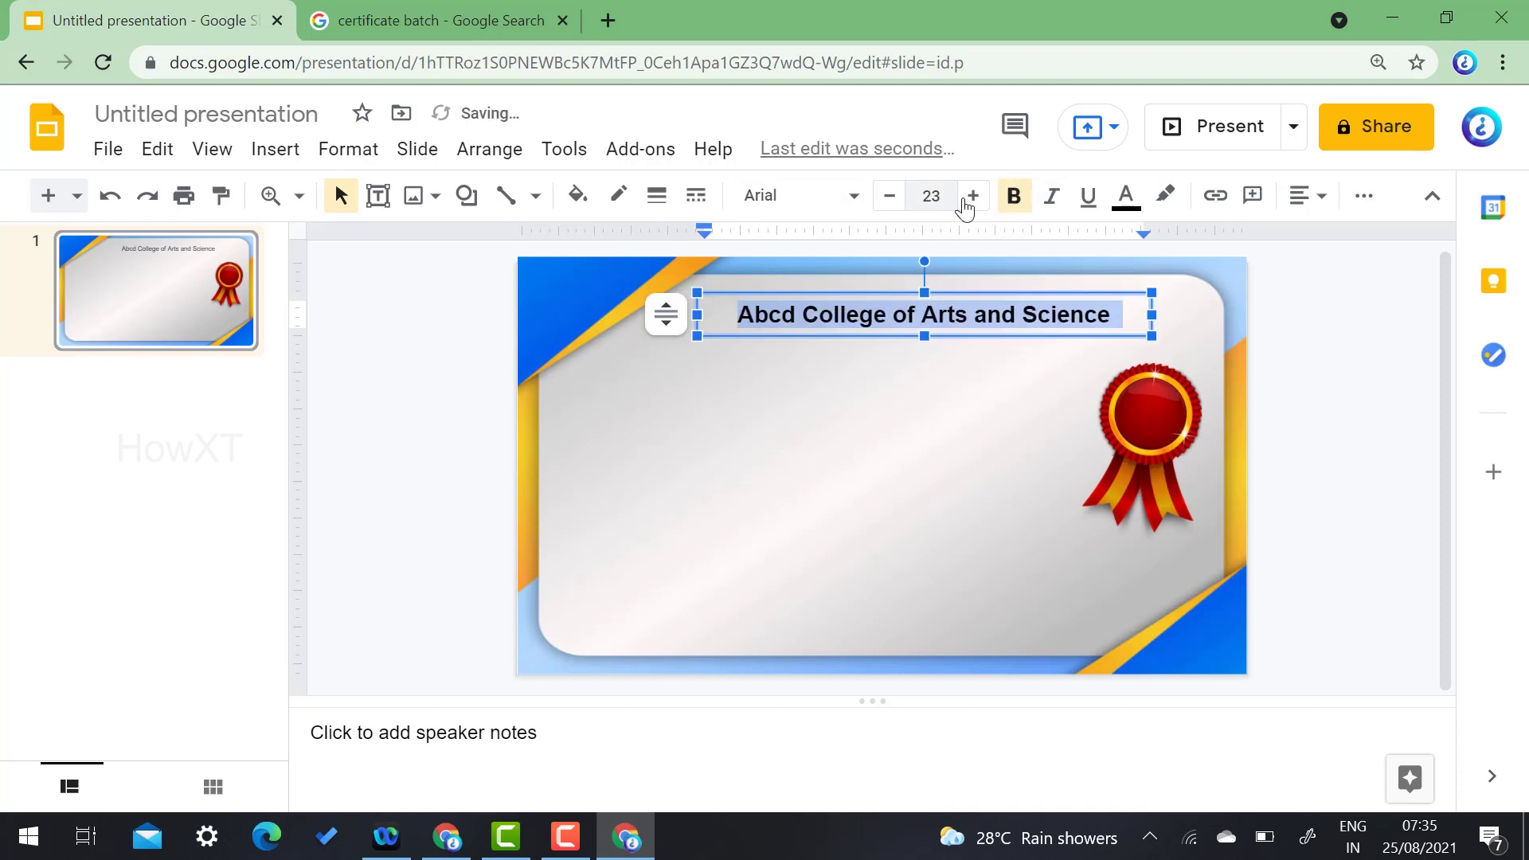
{"action": "left_click", "coordinate": [967, 199]}
{"action": "left_click", "coordinate": [967, 199]}
{"action": "left_click", "coordinate": [967, 199]}
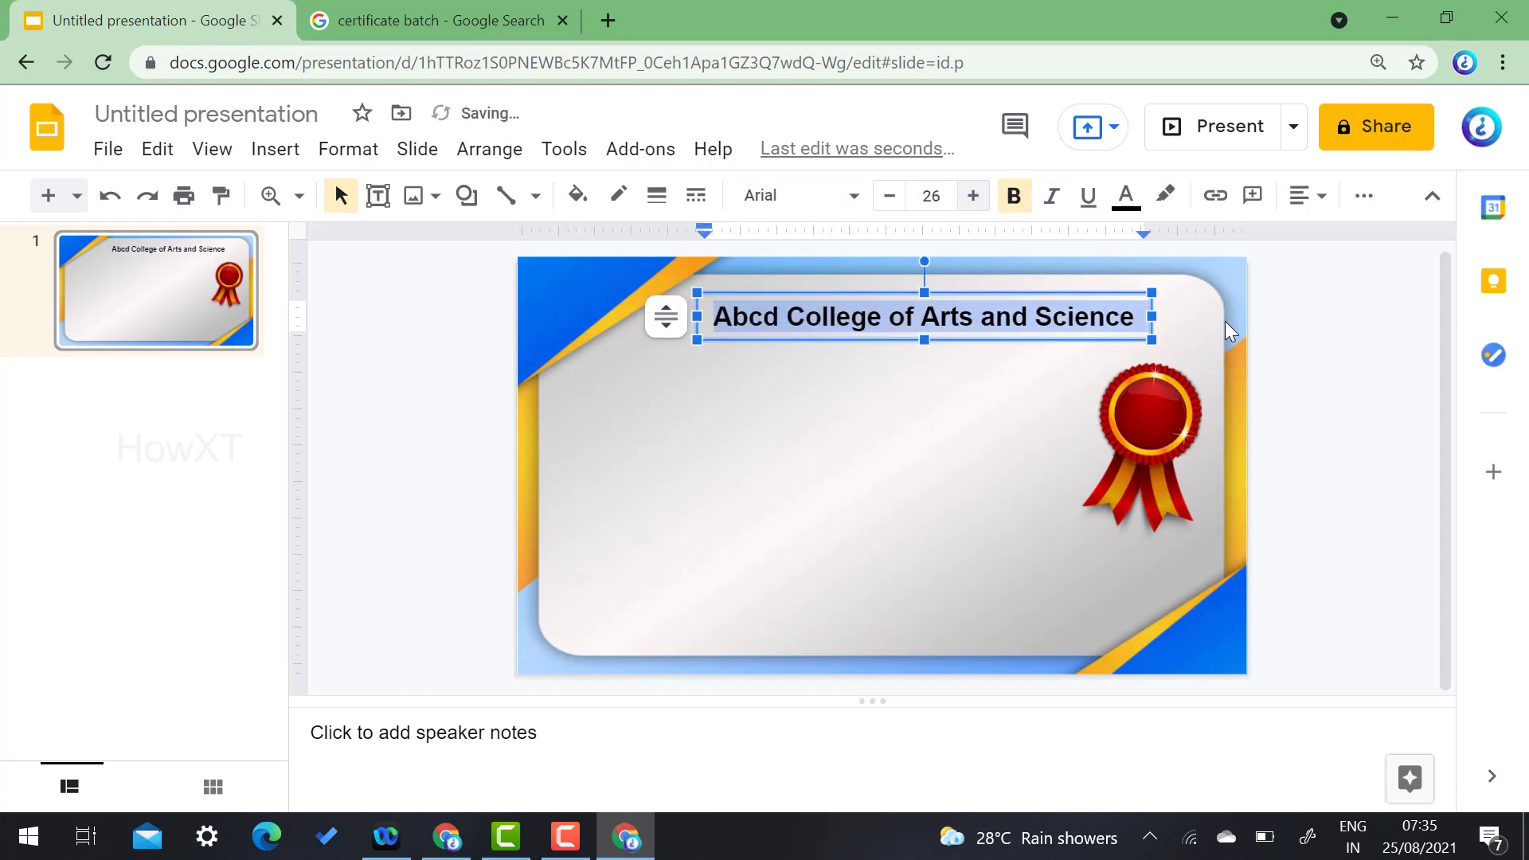
{"action": "left_click", "coordinate": [1389, 390]}
{"action": "left_click", "coordinate": [890, 323]}
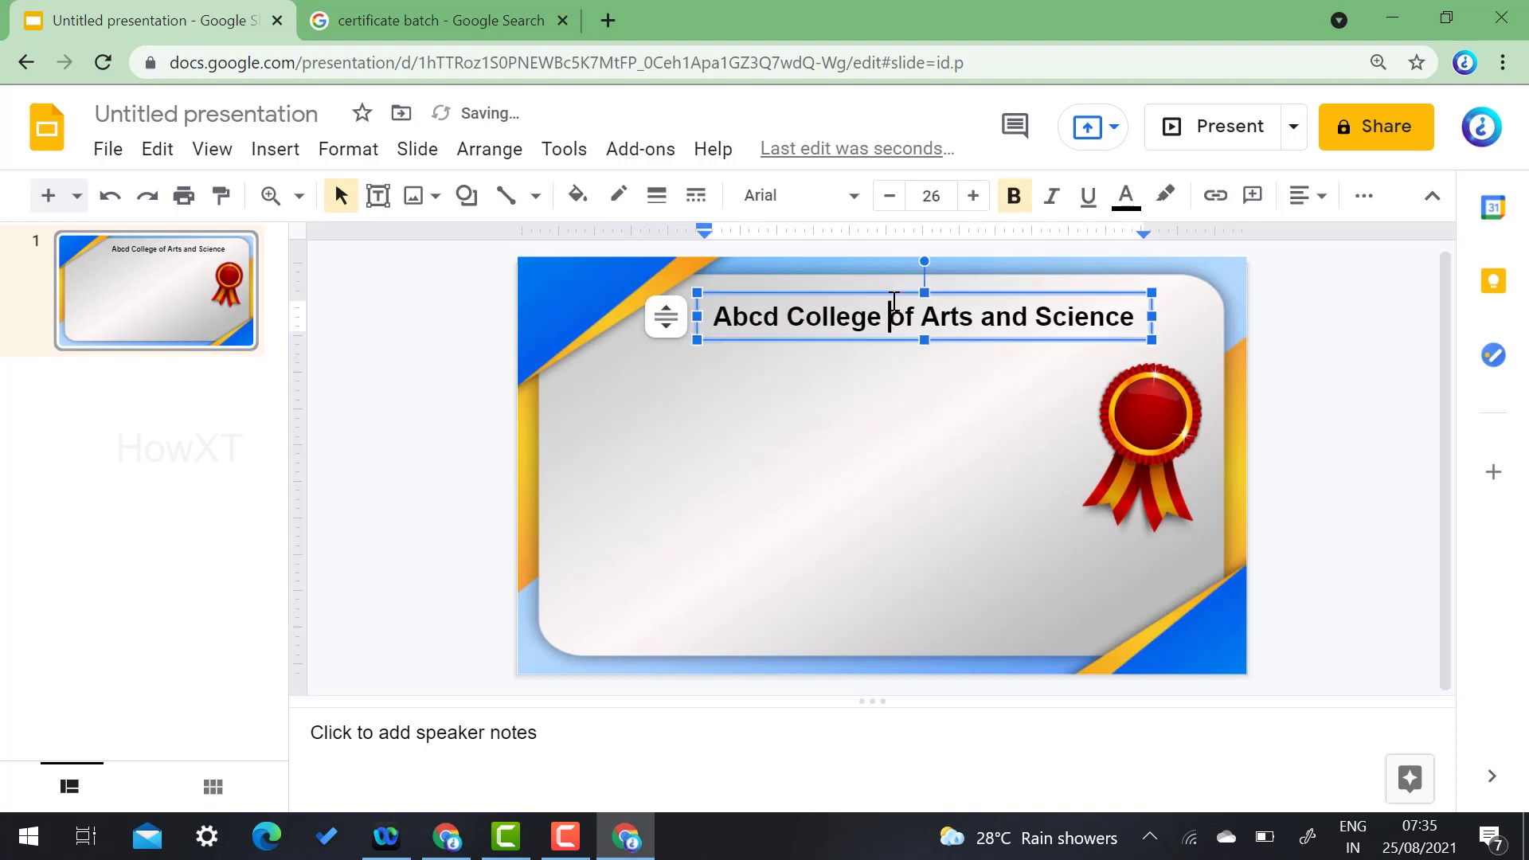
{"action": "left_click", "coordinate": [651, 379]}
{"action": "left_click_drag", "start_coordinate": [593, 366], "coordinate": [1065, 398]}
Step: Type 'Certificate for Merit', raise it to 24 pt and centre it
{"action": "type", "text": "Certifi"}
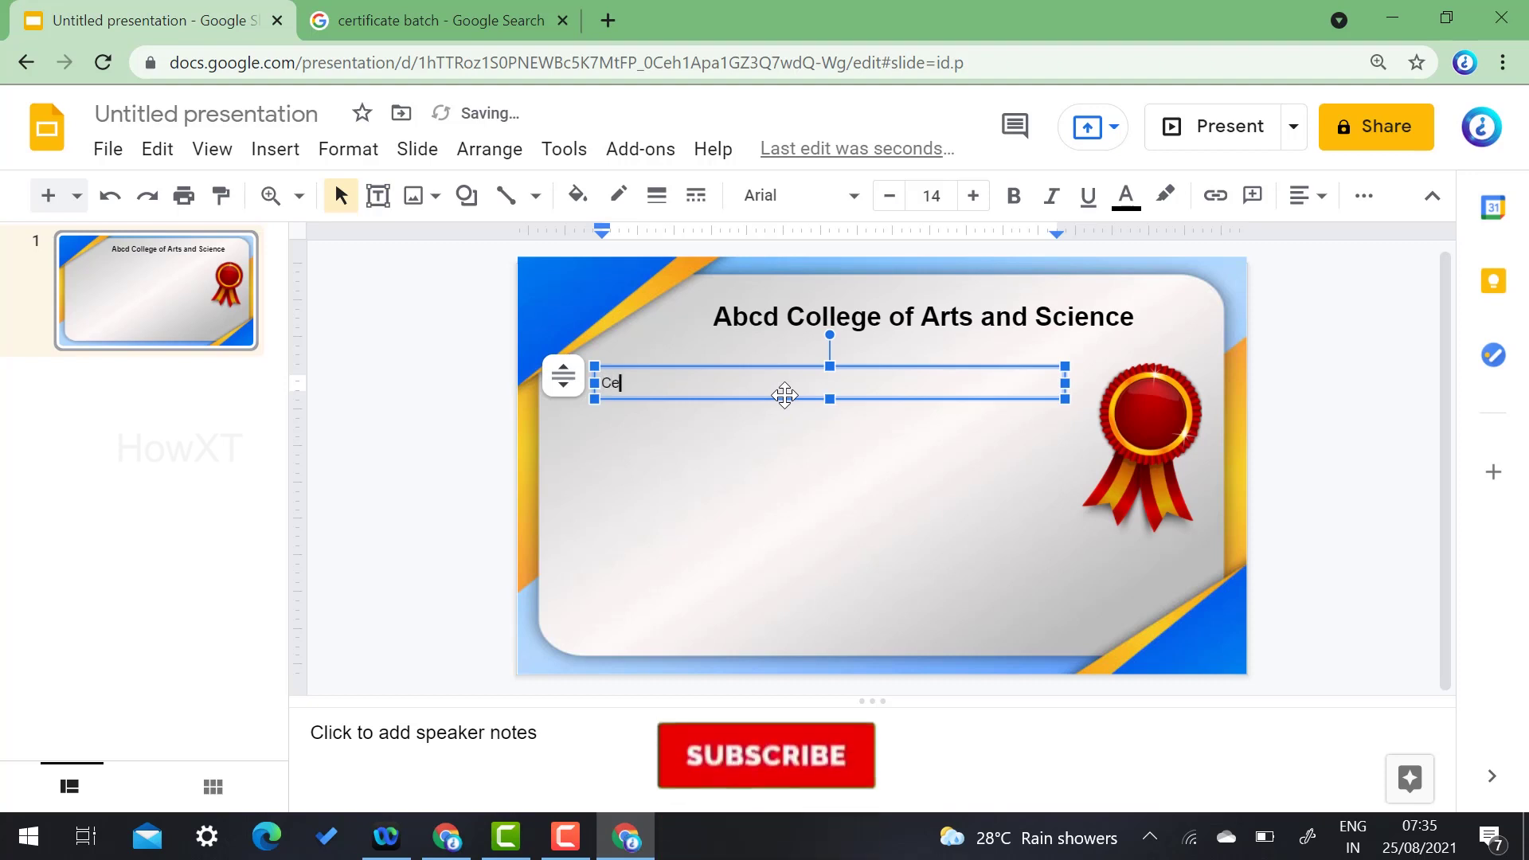
{"action": "type", "text": "f"}
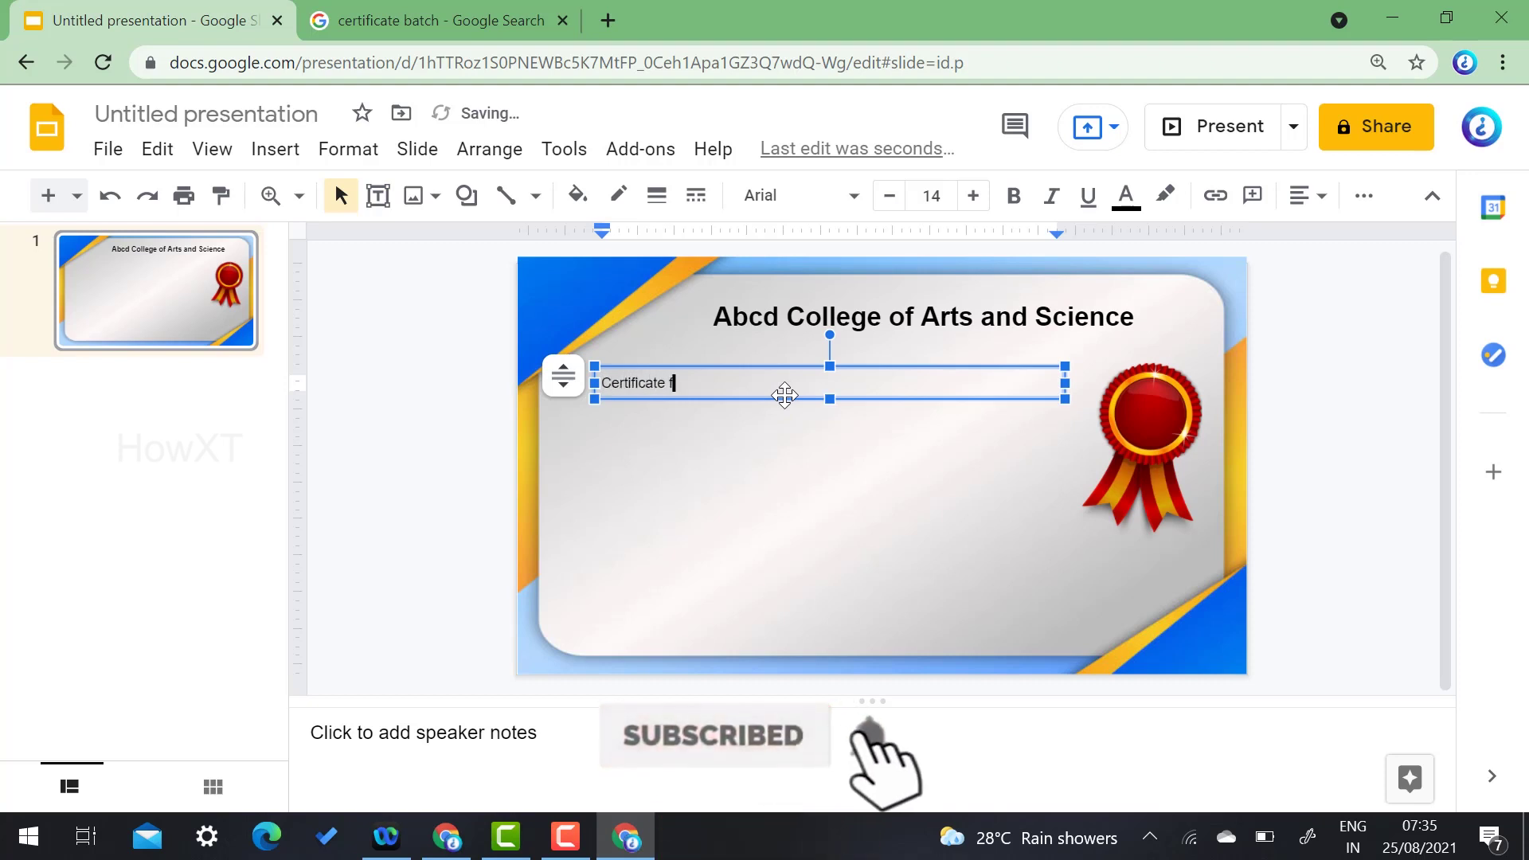
{"action": "type", "text": "or Mer"}
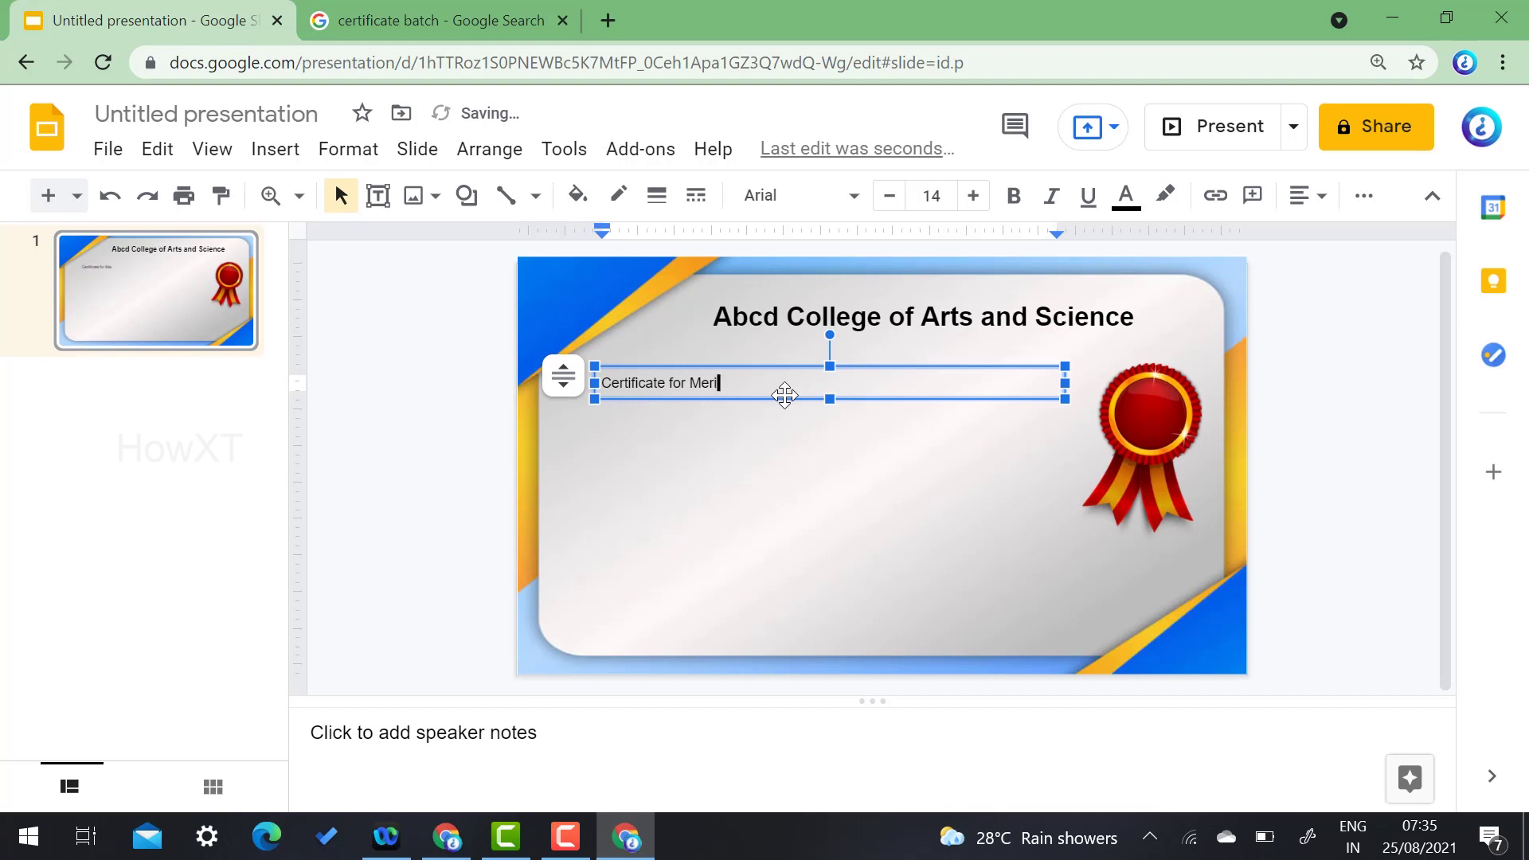
{"action": "key", "text": "ctrl+a"}
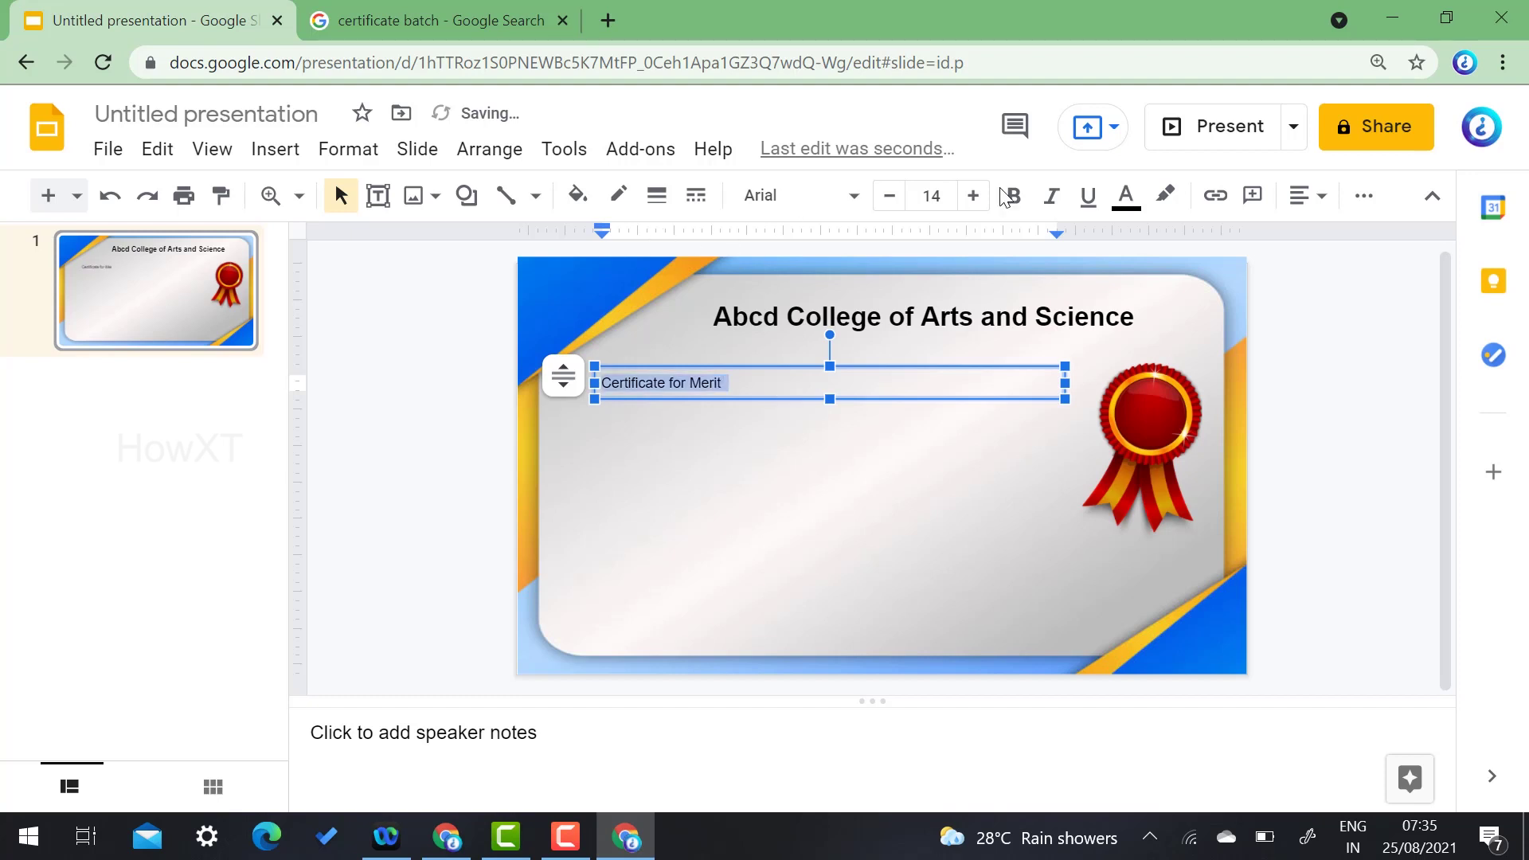
{"action": "triple_click", "coordinate": [973, 196]}
{"action": "triple_click", "coordinate": [973, 195]}
{"action": "triple_click", "coordinate": [973, 196]}
{"action": "left_click", "coordinate": [973, 196]}
{"action": "left_click", "coordinate": [1305, 195]}
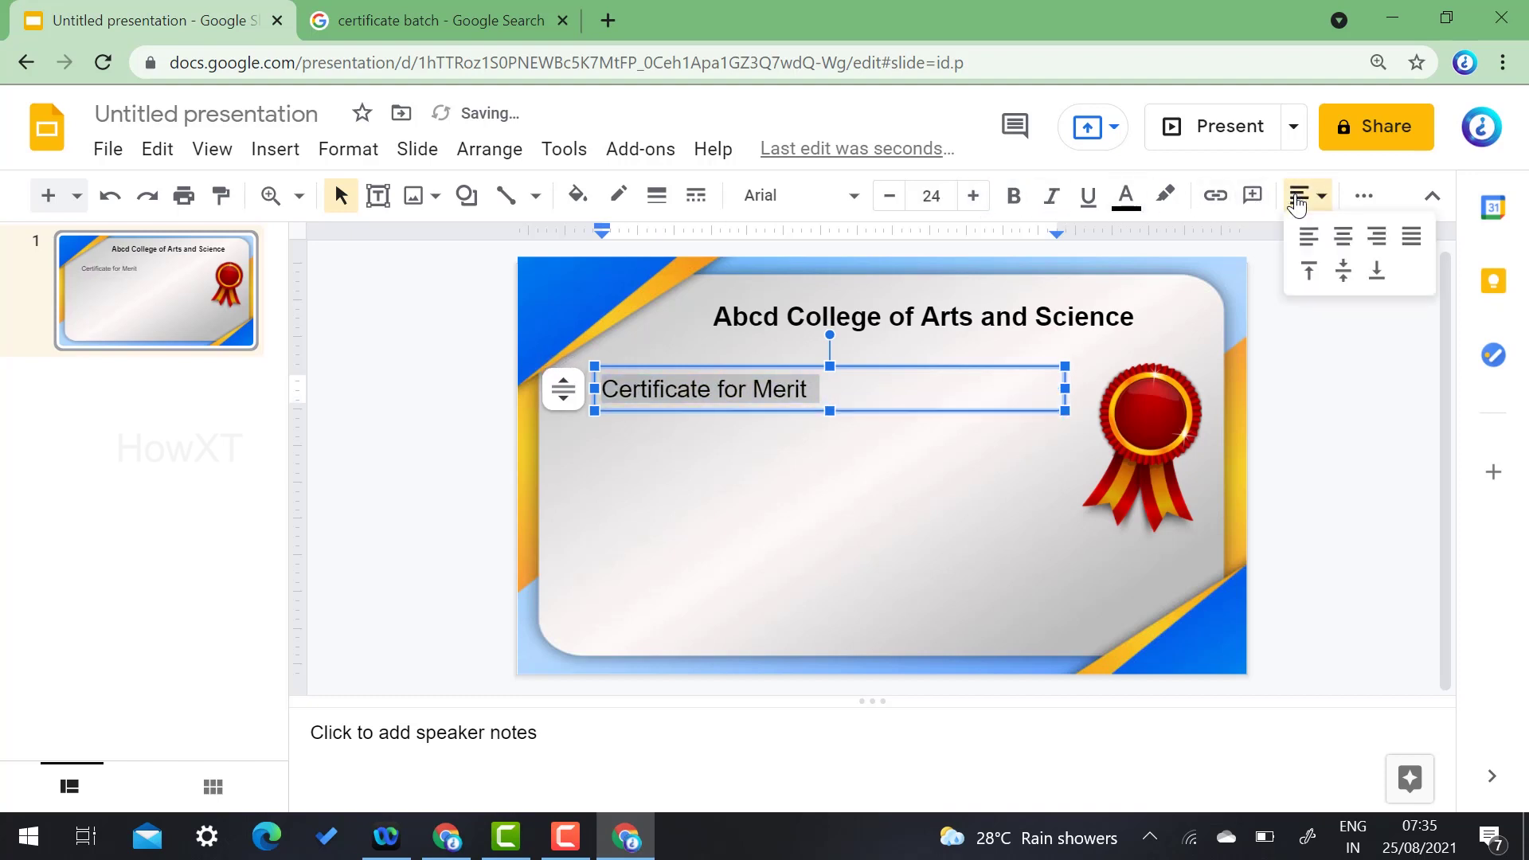
{"action": "left_click", "coordinate": [1341, 236]}
{"action": "left_click", "coordinate": [430, 509]}
Step: Position 'Certificate for Merit' under the title and move the ribbon seal to the top-left corner
{"action": "left_click_drag", "start_coordinate": [1166, 423], "coordinate": [619, 481]}
{"action": "left_click", "coordinate": [814, 387]}
{"action": "mouse_move", "coordinate": [815, 366]}
{"action": "left_mouse_down"}
{"action": "mouse_move", "coordinate": [921, 356]}
{"action": "mouse_move", "coordinate": [834, 363]}
{"action": "left_mouse_up"}
{"action": "left_click", "coordinate": [1339, 466]}
{"action": "left_click", "coordinate": [606, 490]}
{"action": "left_click_drag", "start_coordinate": [607, 490], "coordinate": [612, 348]}
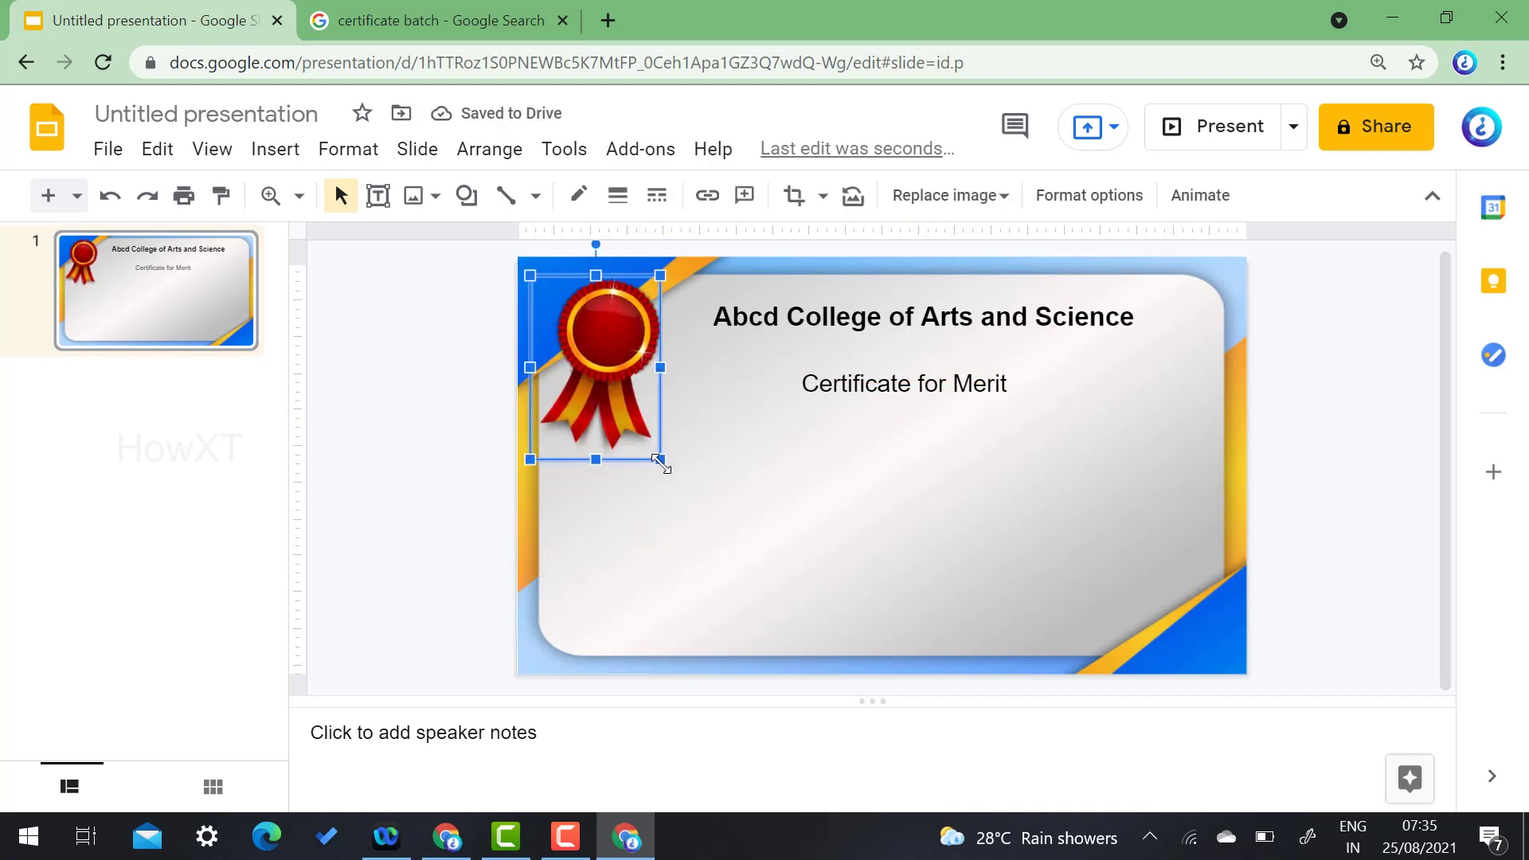
{"action": "left_click_drag", "start_coordinate": [666, 468], "coordinate": [673, 475]}
Step: Replace the image search with 'college logo' and copy the Santipur B.Ed College crest
{"action": "left_click", "coordinate": [434, 451]}
{"action": "left_click", "coordinate": [438, 20]}
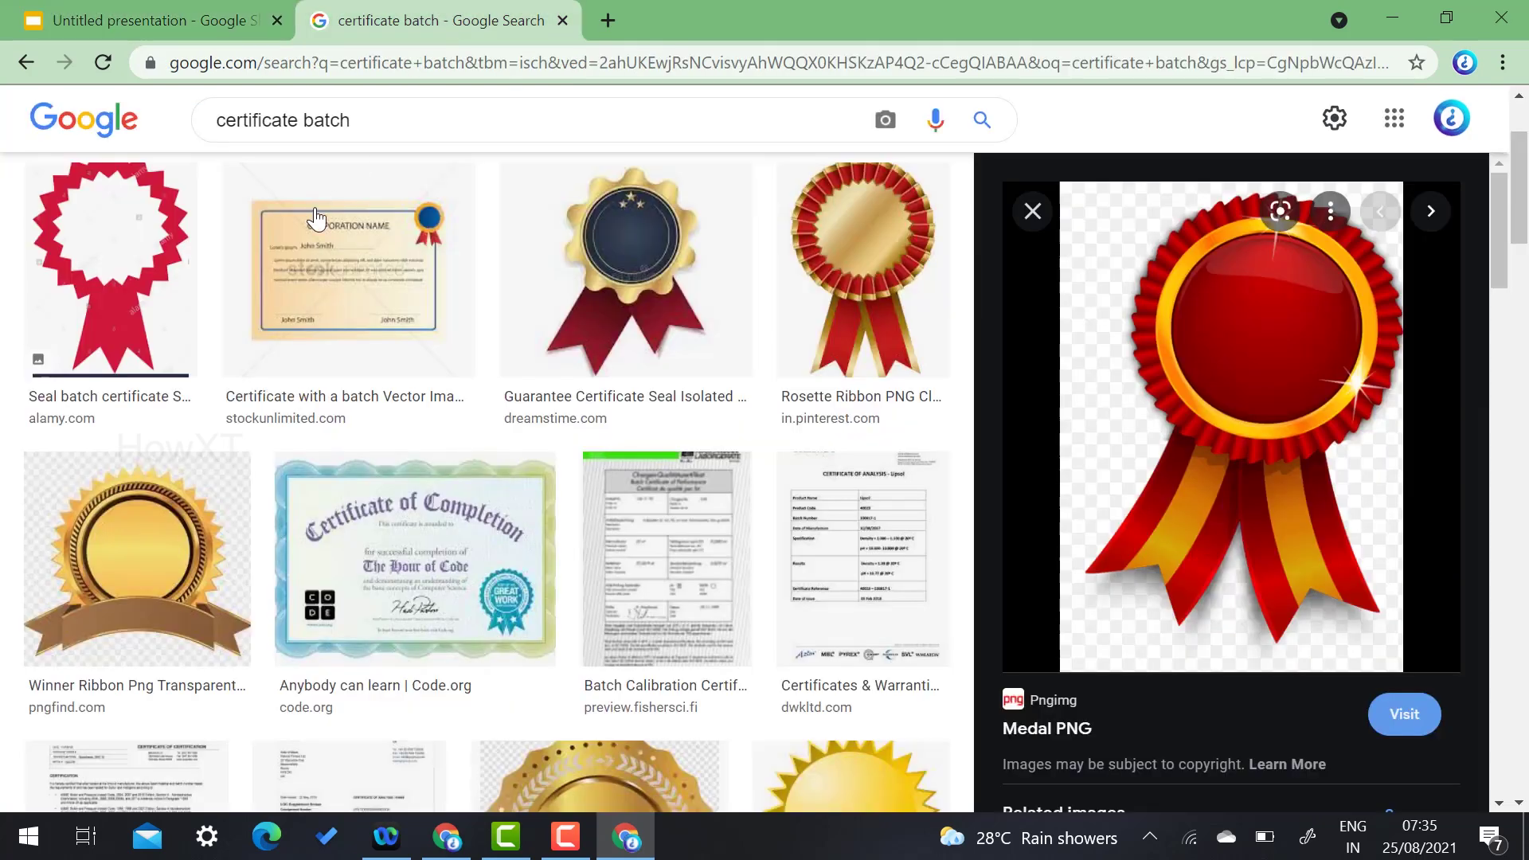
{"action": "triple_click", "coordinate": [370, 134]}
{"action": "type", "text": "co"}
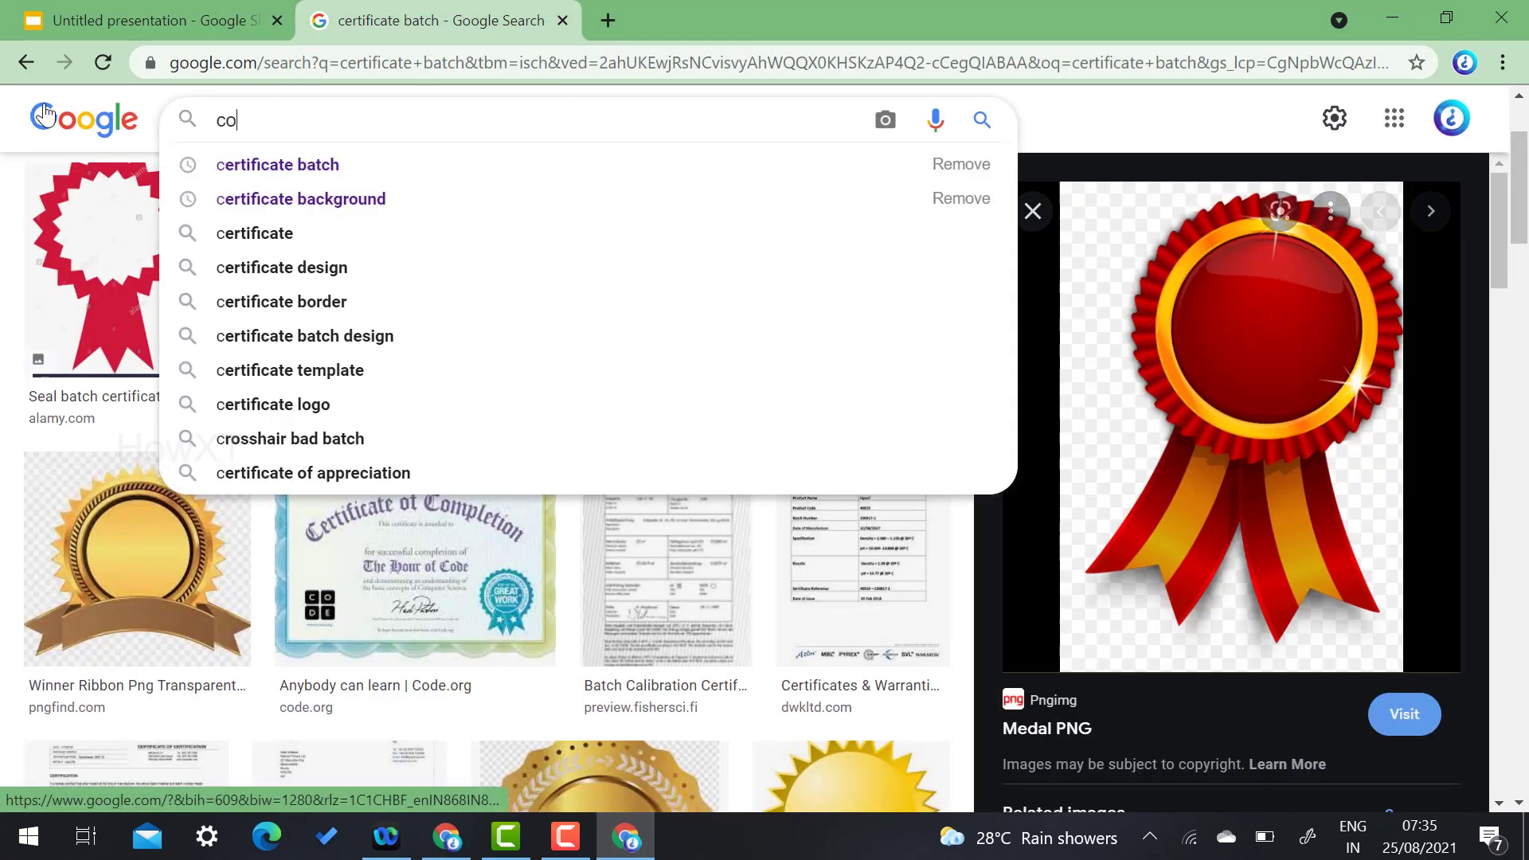
{"action": "type", "text": "llege logo"}
{"action": "key", "text": "Return"}
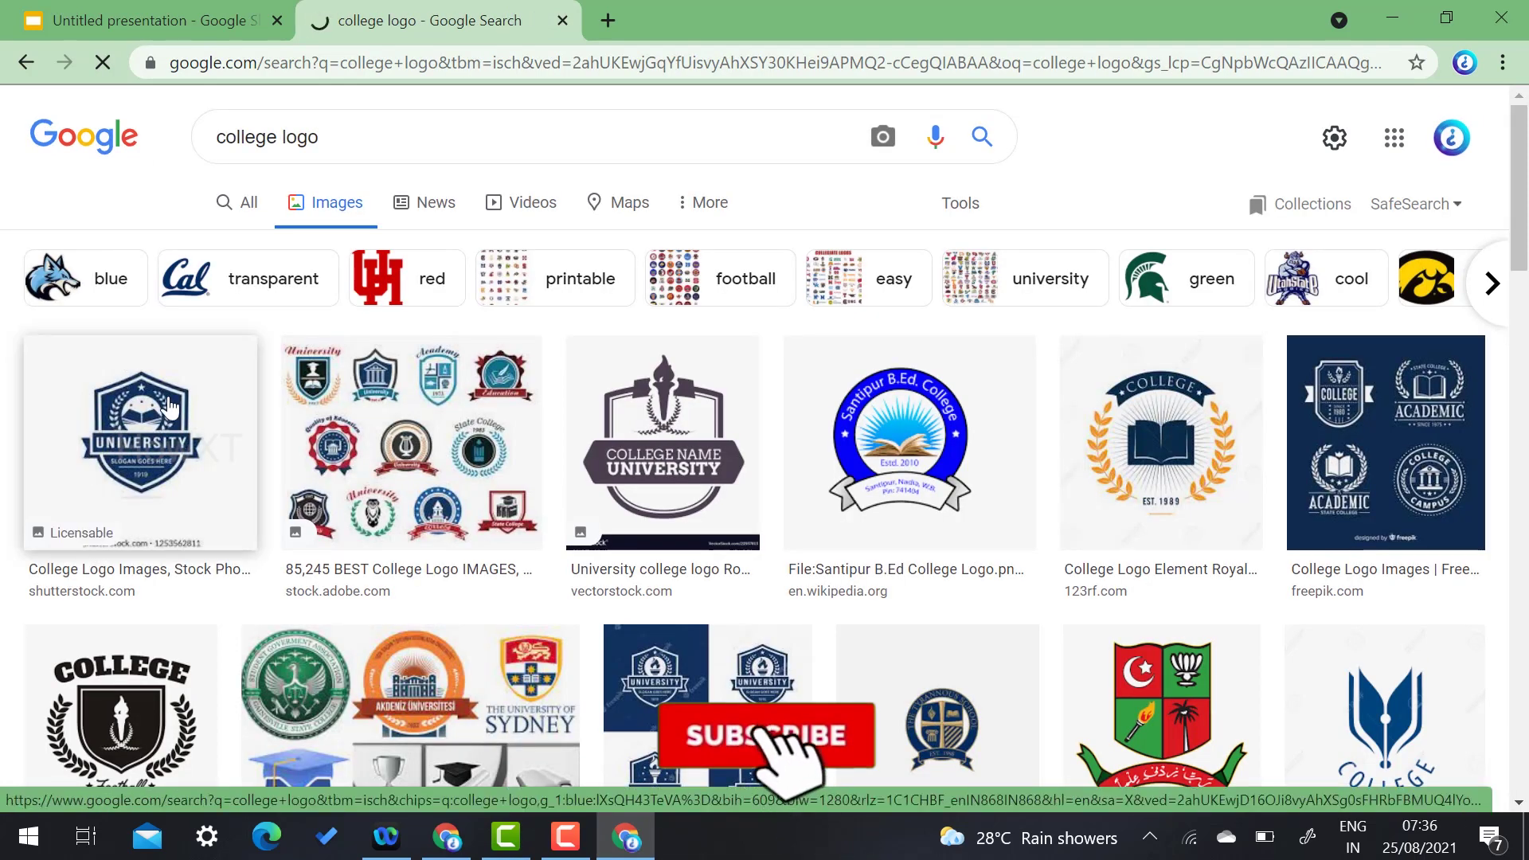
{"action": "left_click", "coordinate": [169, 406]}
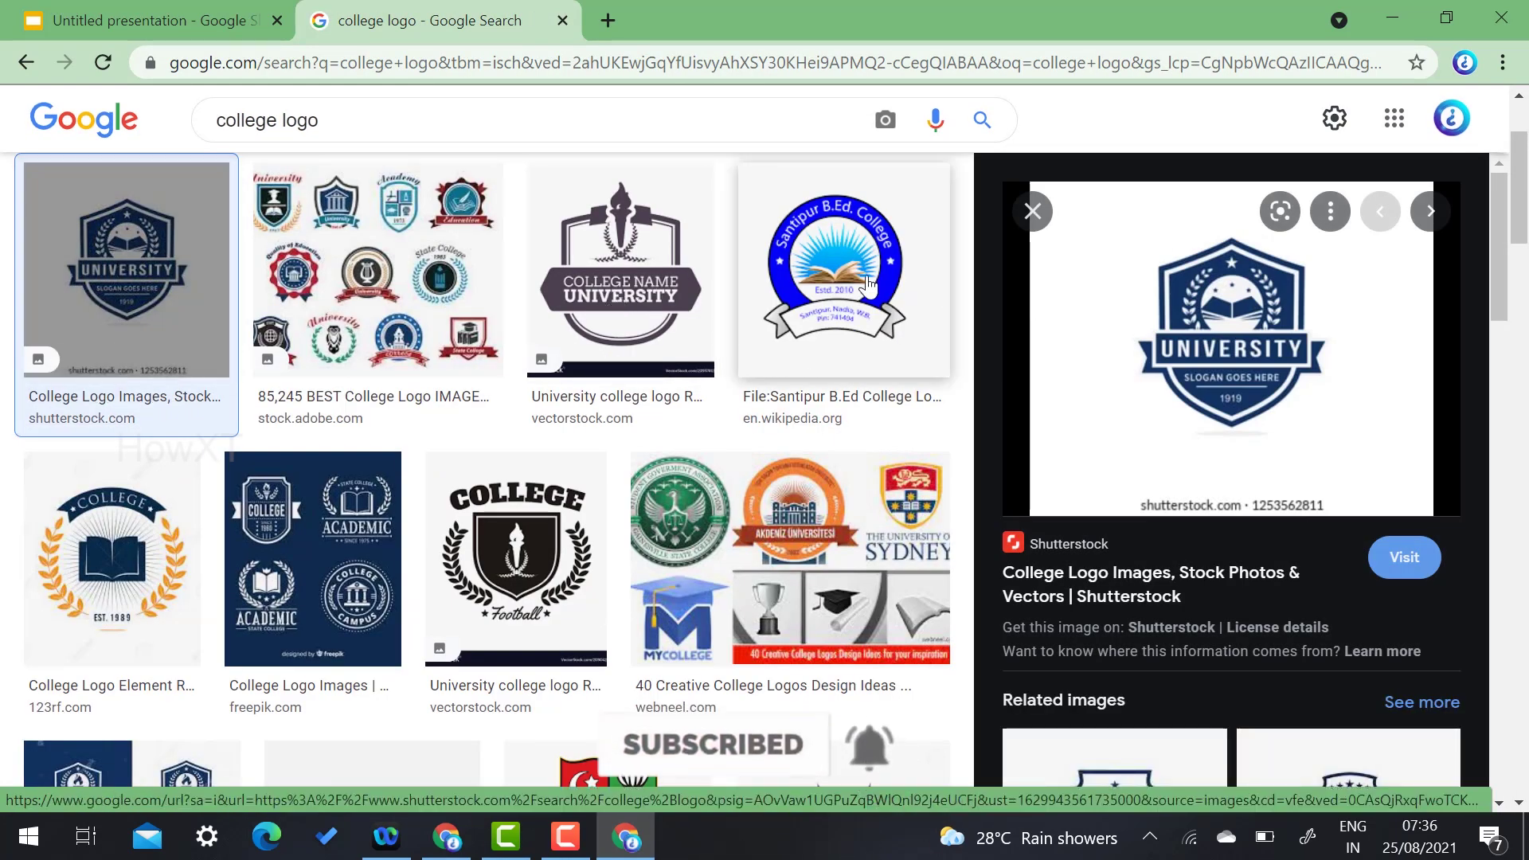
{"action": "left_click", "coordinate": [844, 270]}
{"action": "right_click", "coordinate": [1194, 273]}
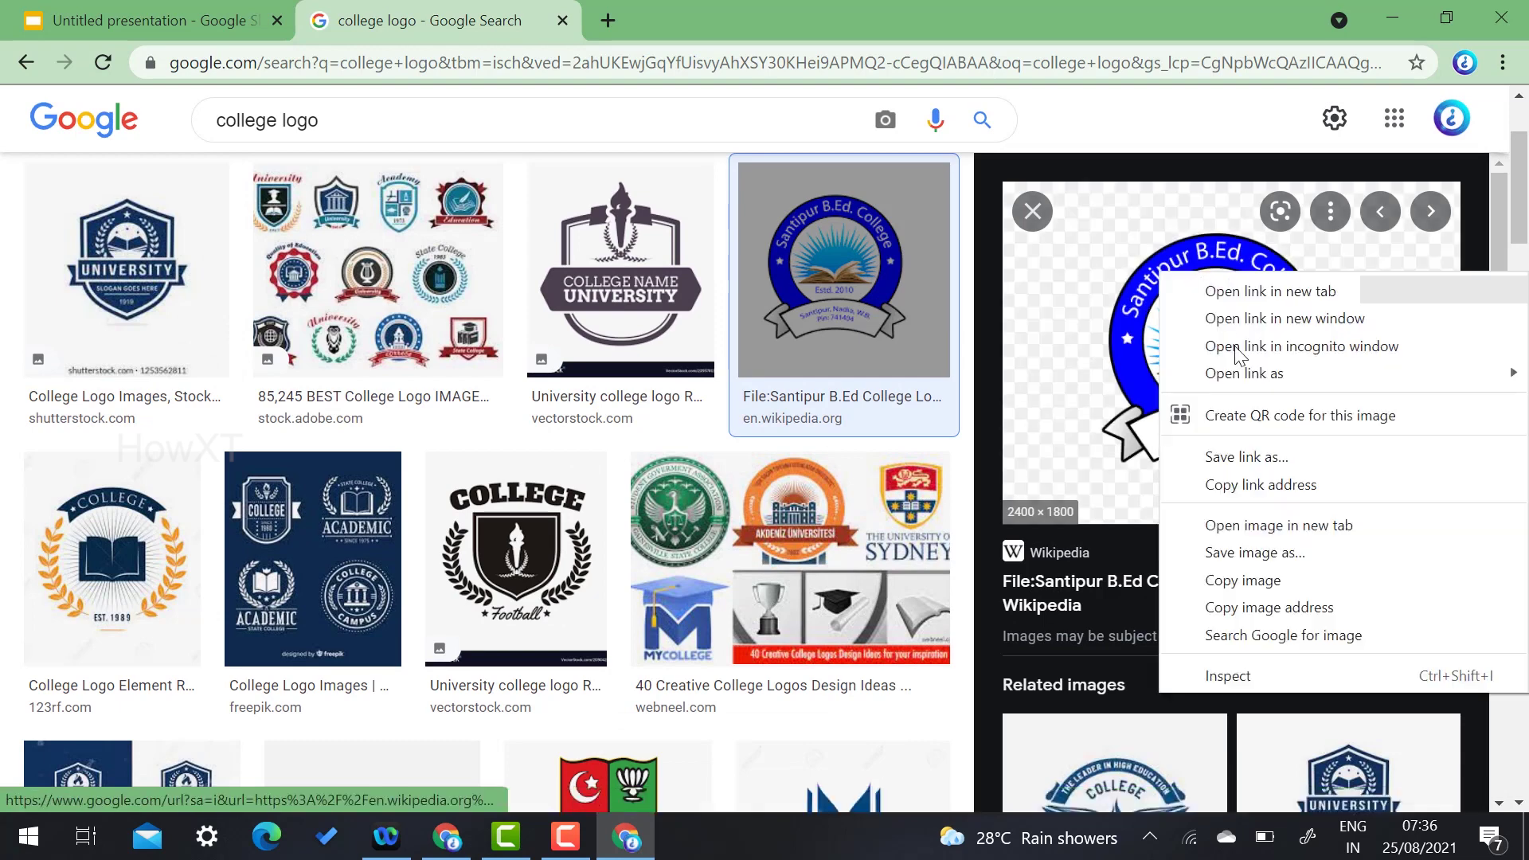
{"action": "left_click", "coordinate": [1240, 580]}
Step: Paste the college logo onto the certificate, shrink it and centre it on the red rosette
{"action": "left_click", "coordinate": [159, 19]}
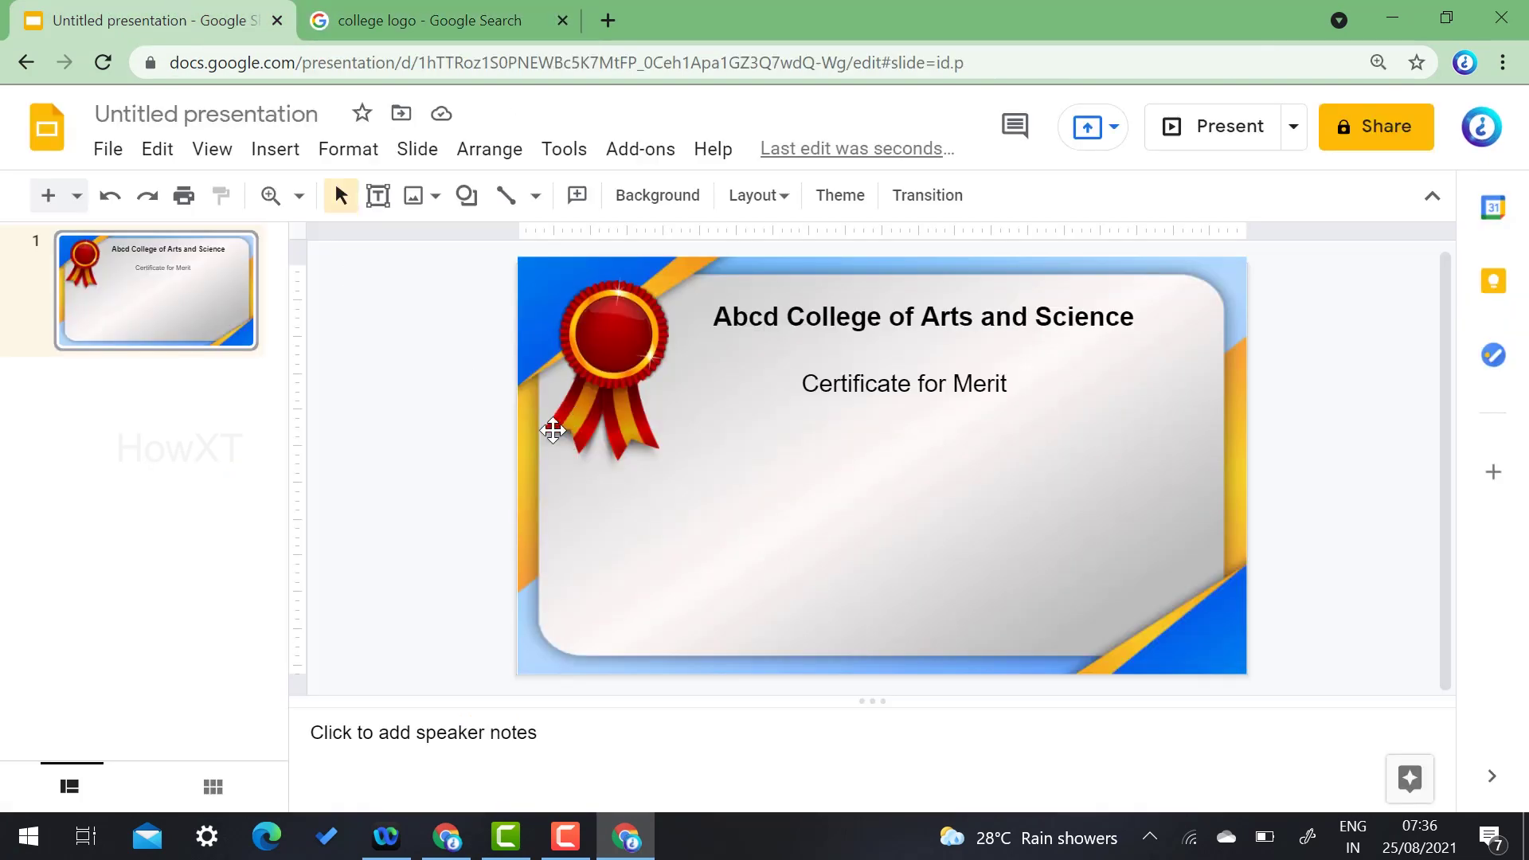
{"action": "key", "text": "ctrl+v"}
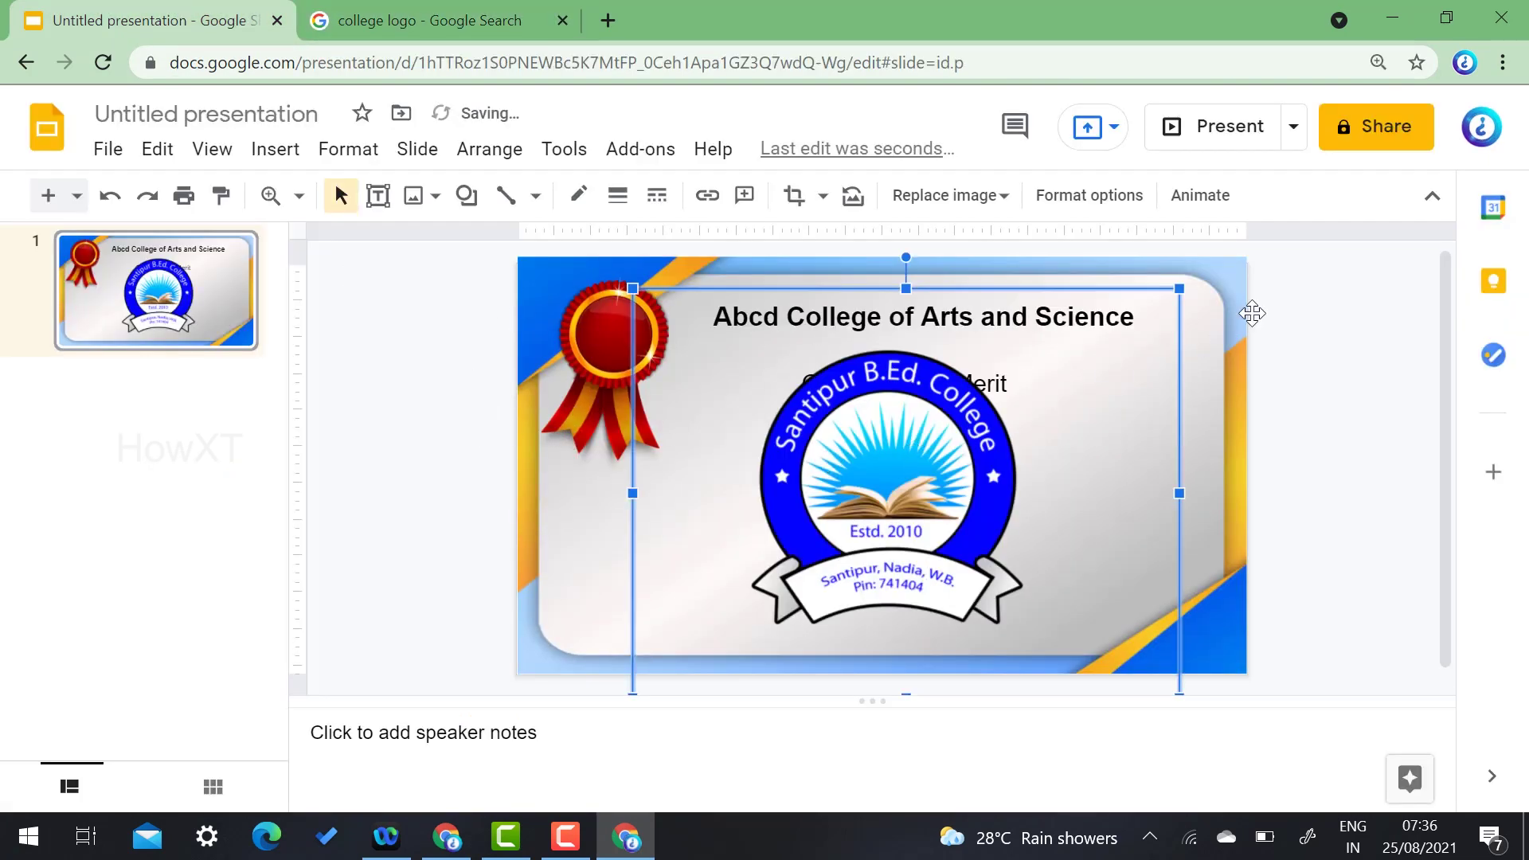
{"action": "left_click_drag", "start_coordinate": [1179, 288], "coordinate": [804, 569]}
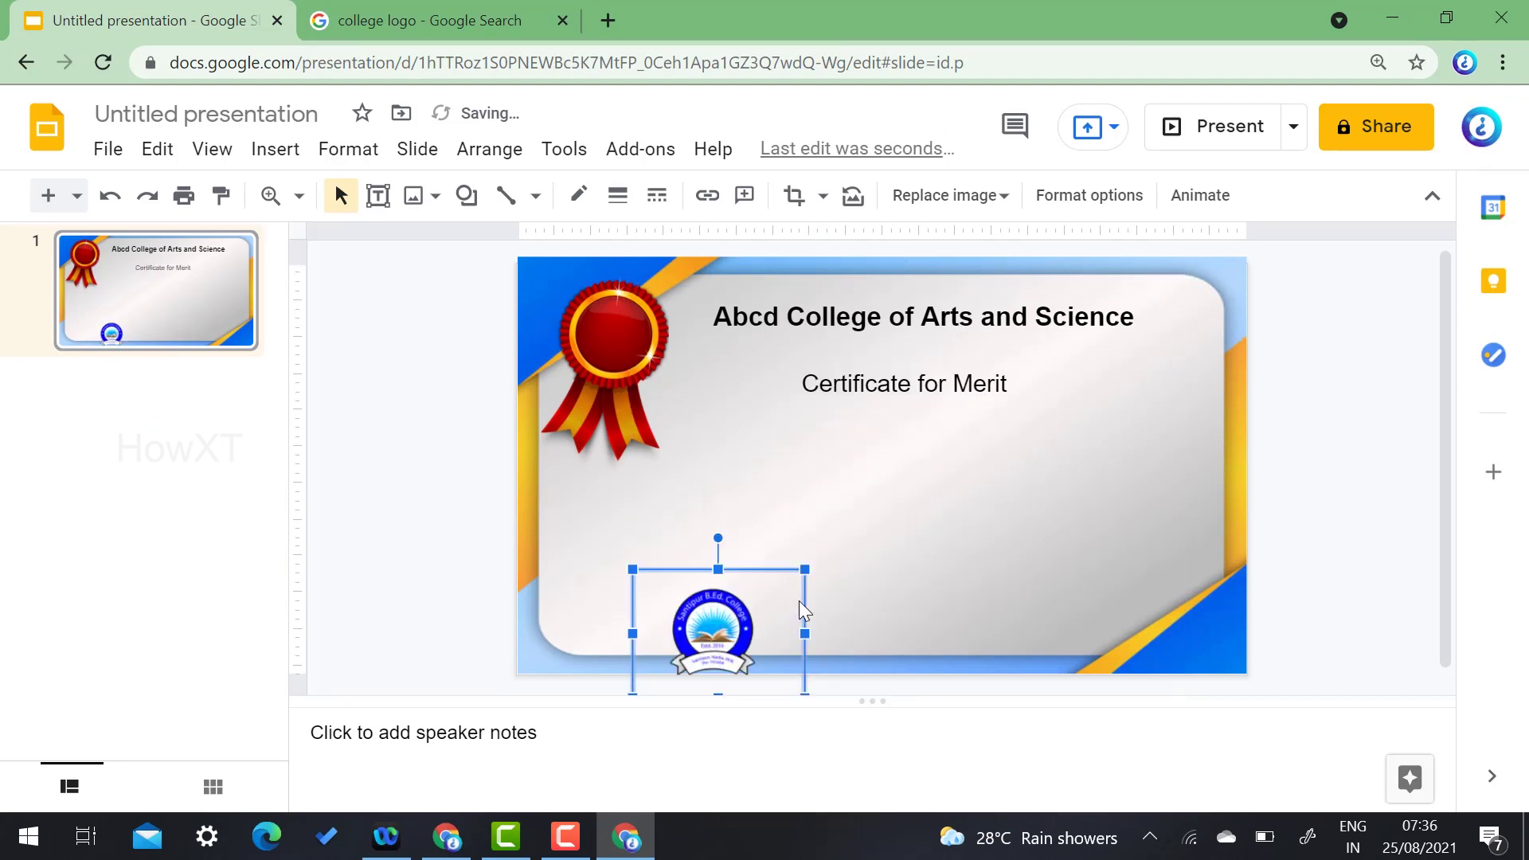
{"action": "left_click_drag", "start_coordinate": [714, 610], "coordinate": [619, 299]}
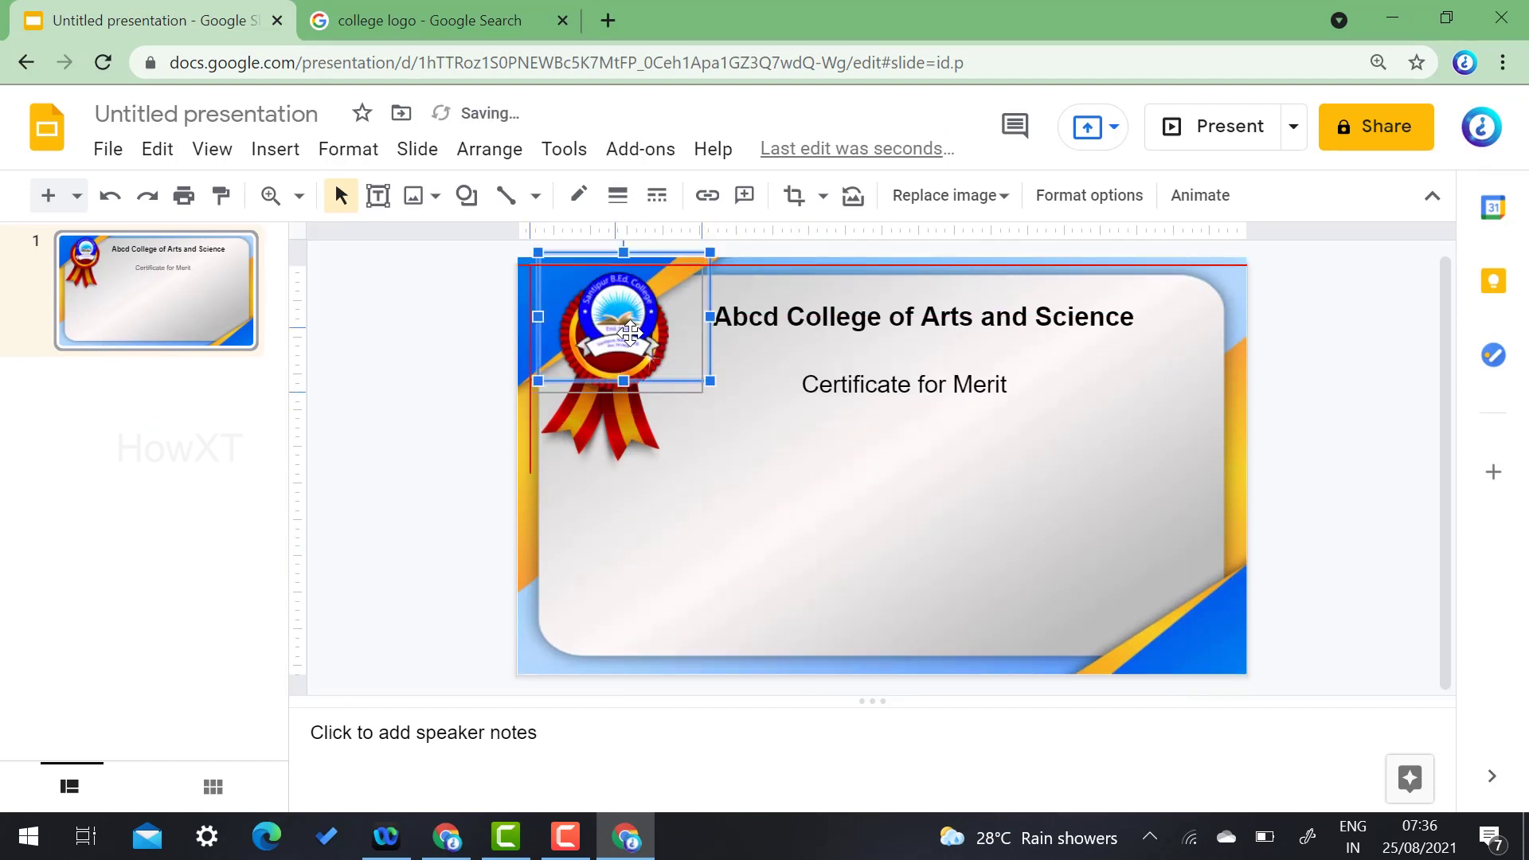
{"action": "left_click_drag", "start_coordinate": [703, 404], "coordinate": [676, 385]}
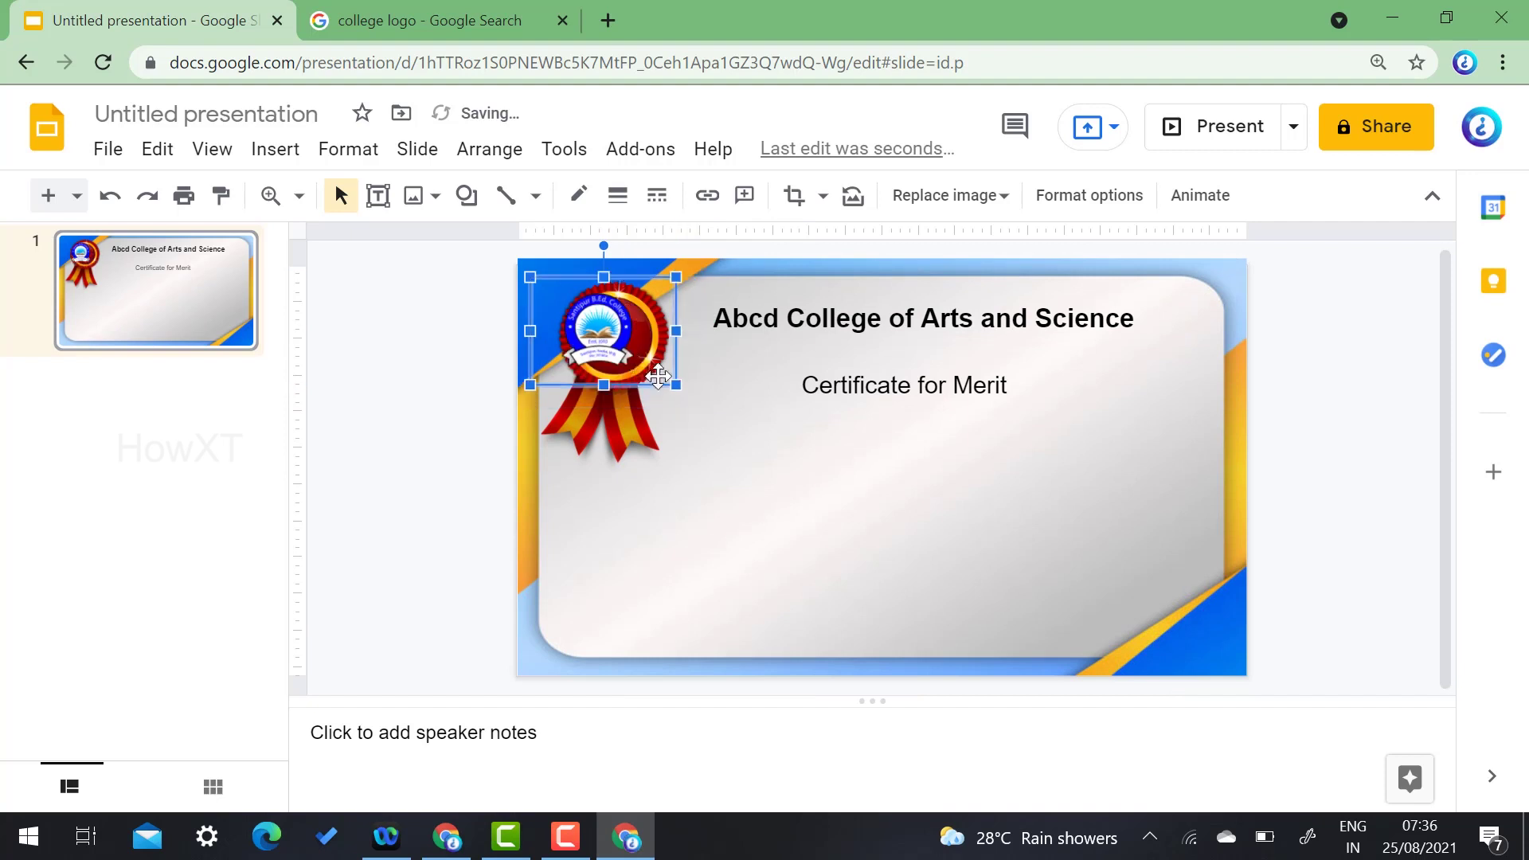
{"action": "mouse_move", "coordinate": [600, 321]}
{"action": "left_mouse_down"}
{"action": "mouse_move", "coordinate": [619, 338]}
{"action": "mouse_move", "coordinate": [611, 327]}
{"action": "left_mouse_up"}
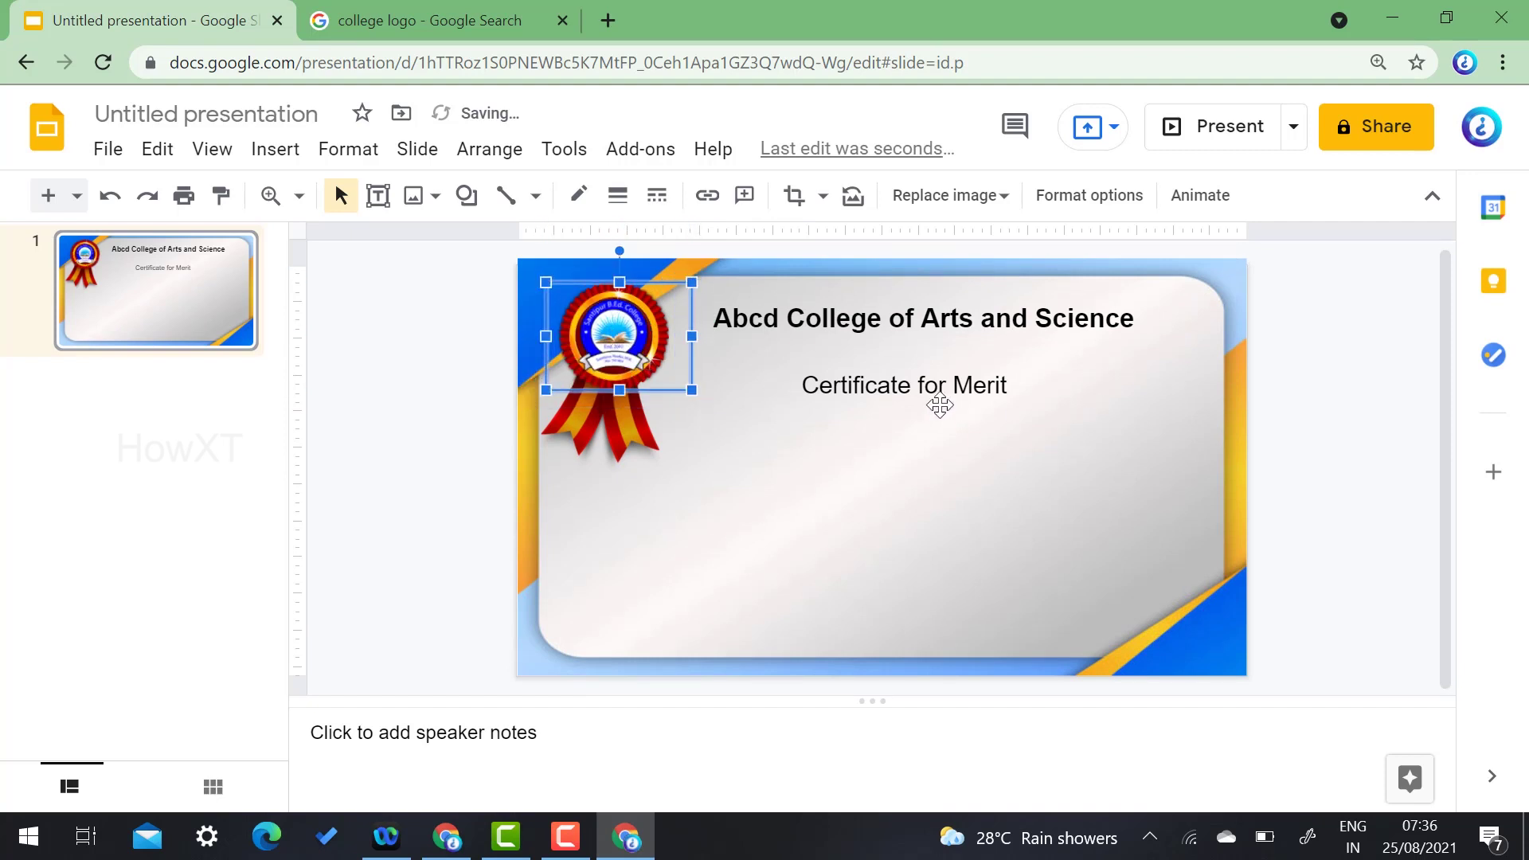
{"action": "left_click", "coordinate": [422, 418]}
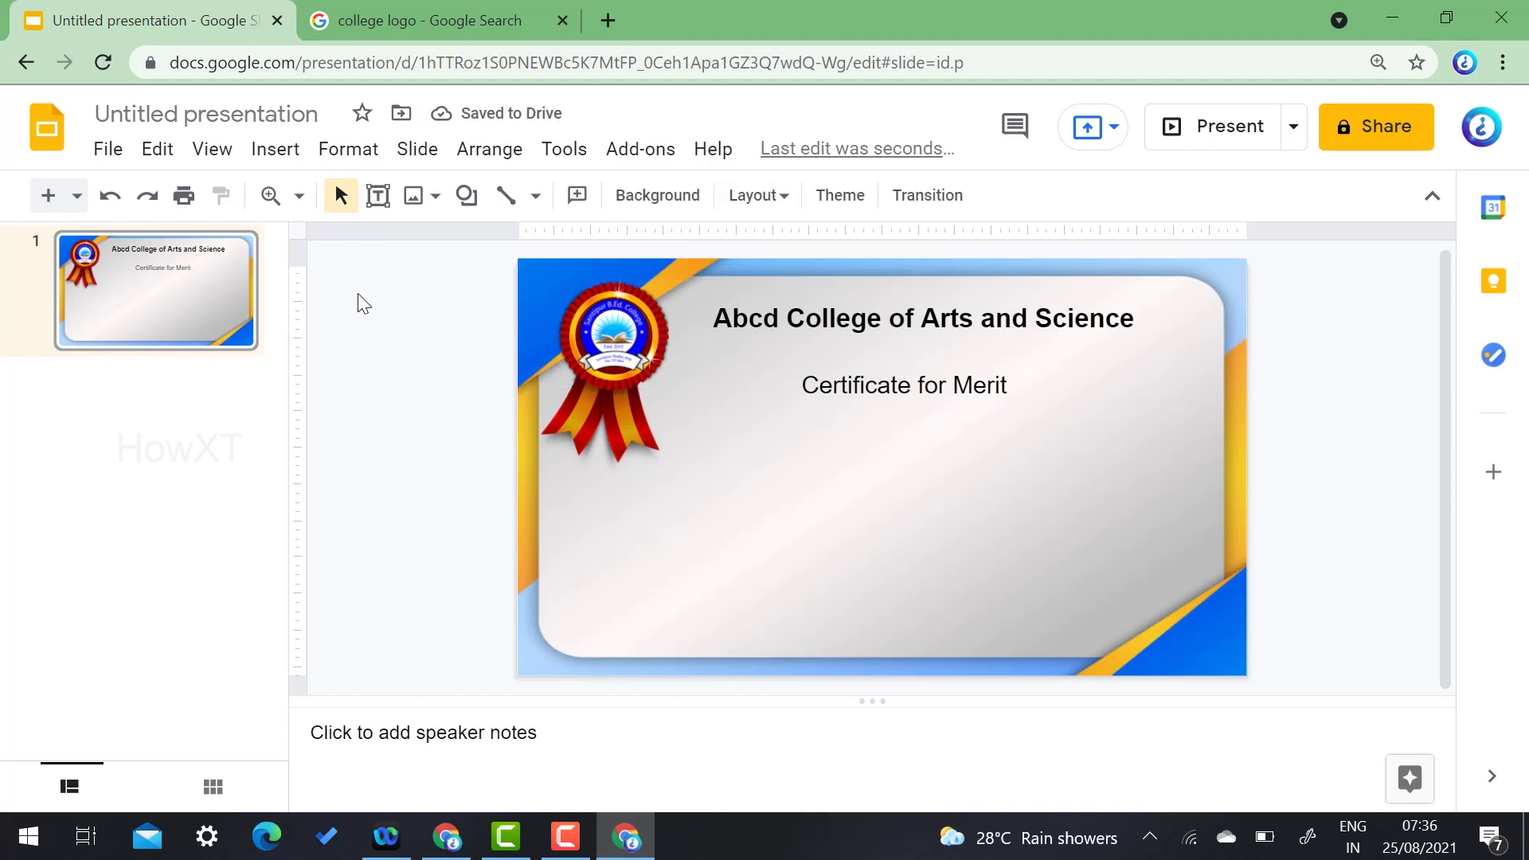
Step: Add an enlarged, centre-aligned 'This is to certify that' text box below 'Certificate for Merit'
{"action": "left_click", "coordinate": [379, 196]}
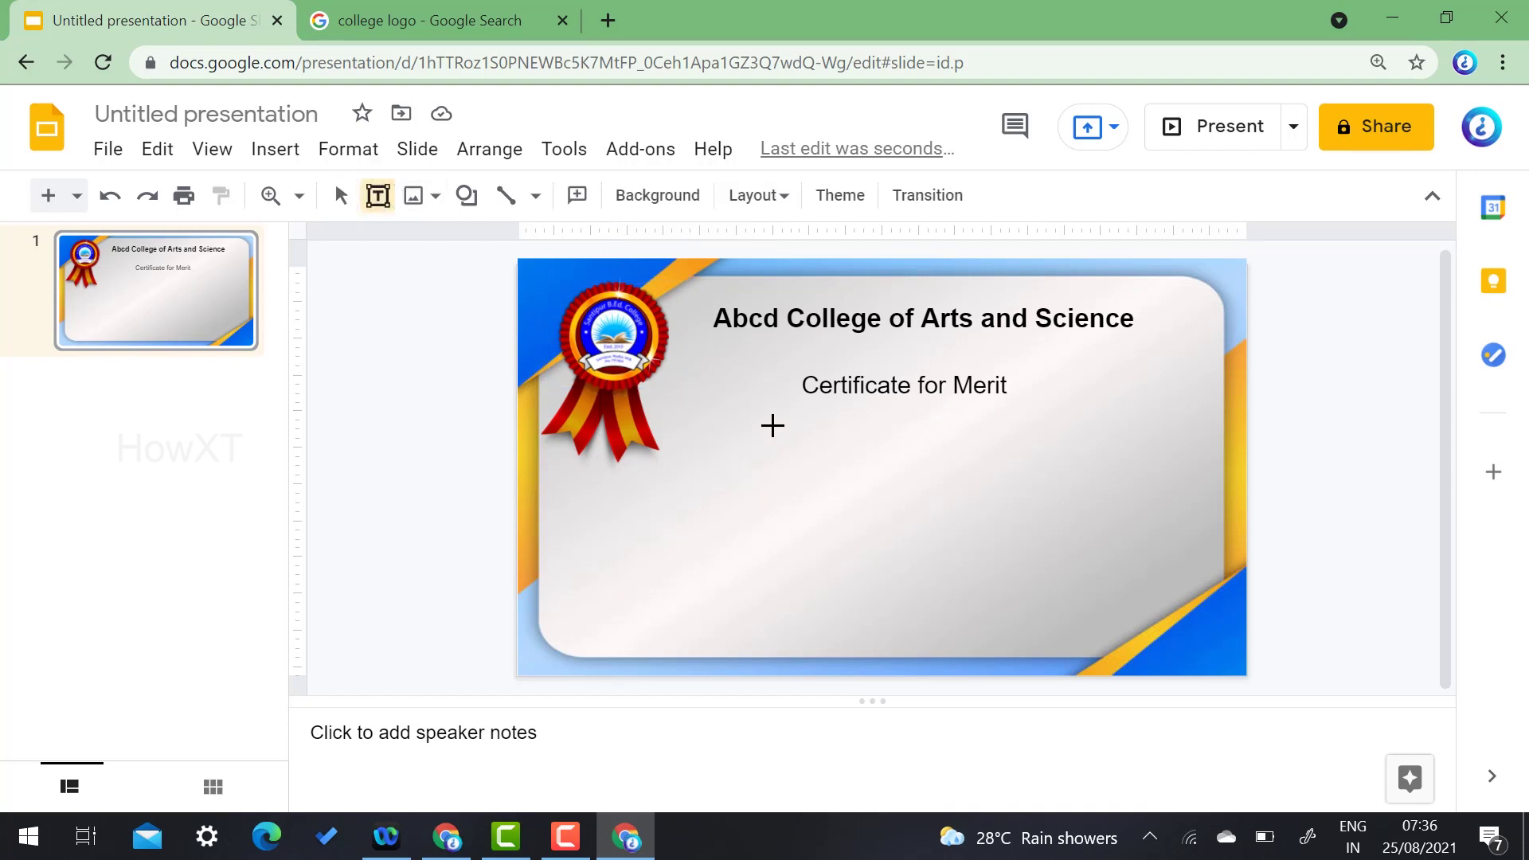
{"action": "left_click_drag", "start_coordinate": [780, 416], "coordinate": [1101, 471]}
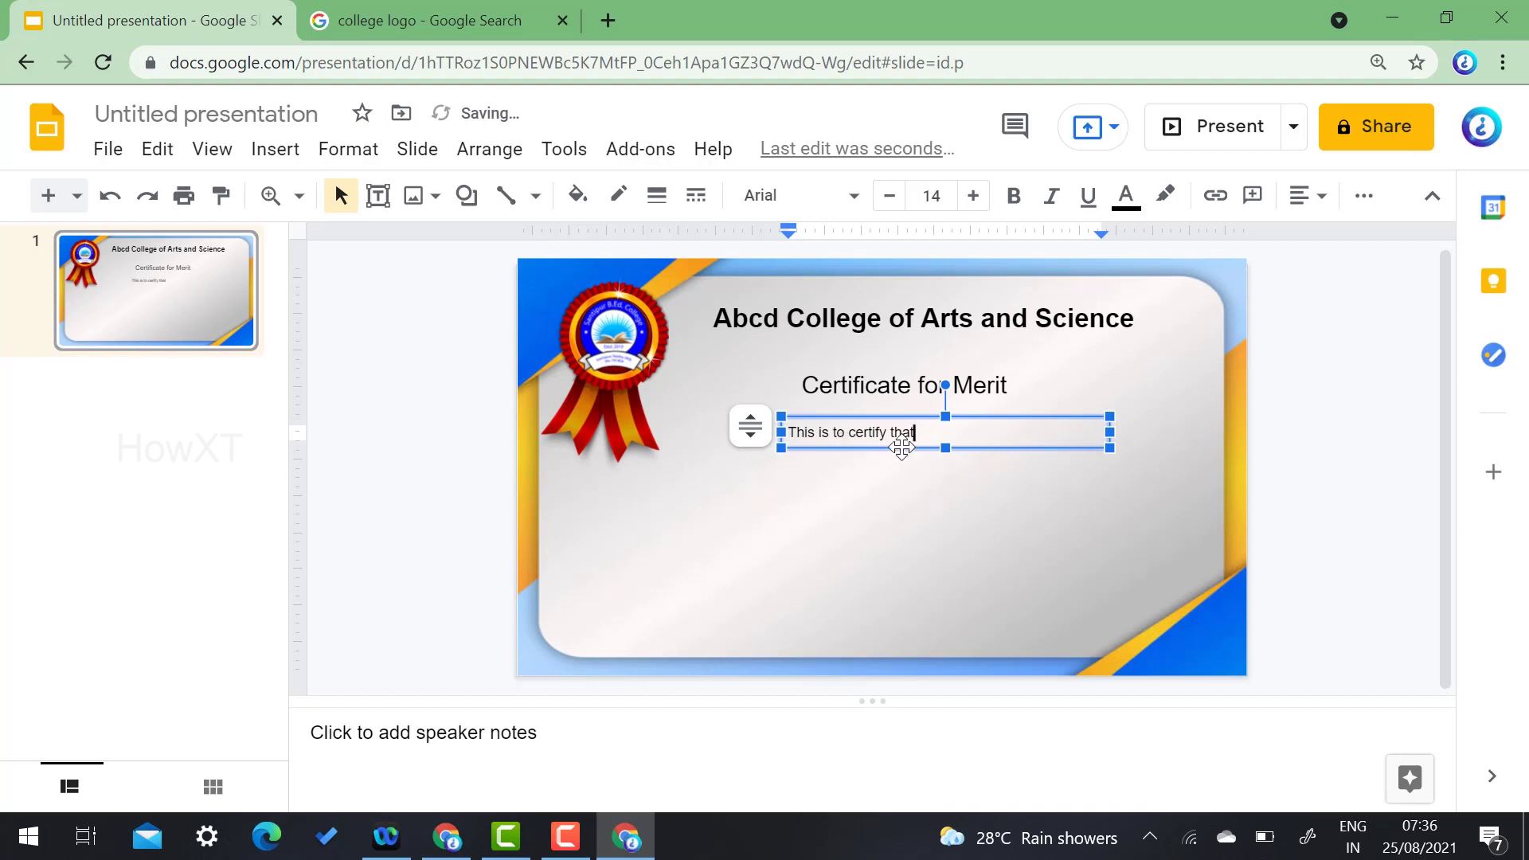
{"action": "key", "text": "ctrl+a"}
{"action": "left_click", "coordinate": [972, 195]}
{"action": "left_click", "coordinate": [973, 195]}
{"action": "left_click", "coordinate": [973, 195]}
{"action": "left_click", "coordinate": [973, 196]}
{"action": "left_click", "coordinate": [973, 195]}
{"action": "left_click", "coordinate": [973, 195]}
{"action": "left_click", "coordinate": [973, 195]}
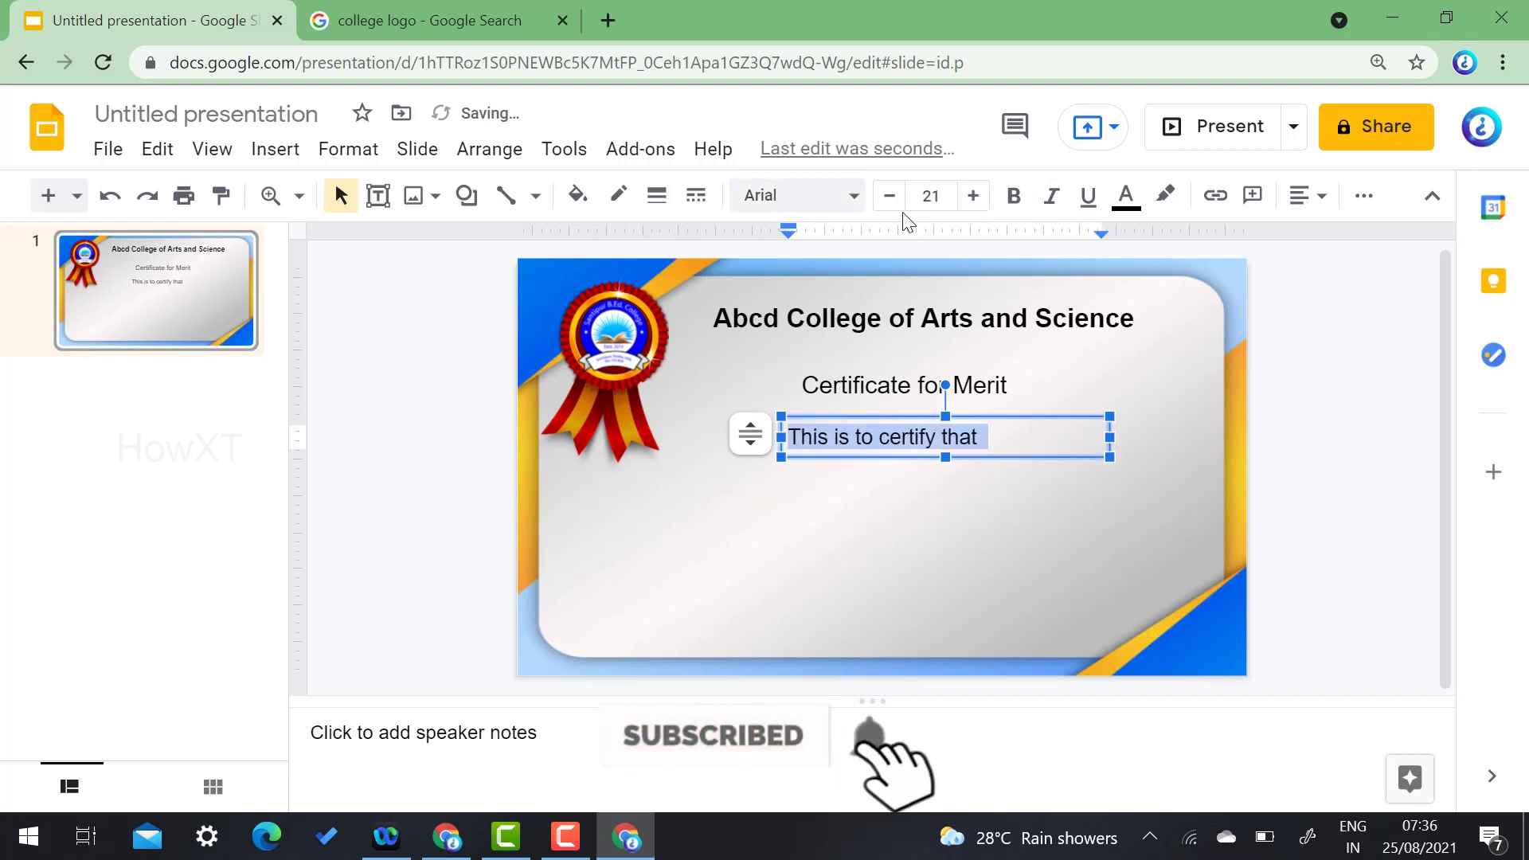
{"action": "left_click", "coordinate": [1305, 197]}
{"action": "left_click", "coordinate": [1340, 232]}
{"action": "left_click", "coordinate": [1028, 413]}
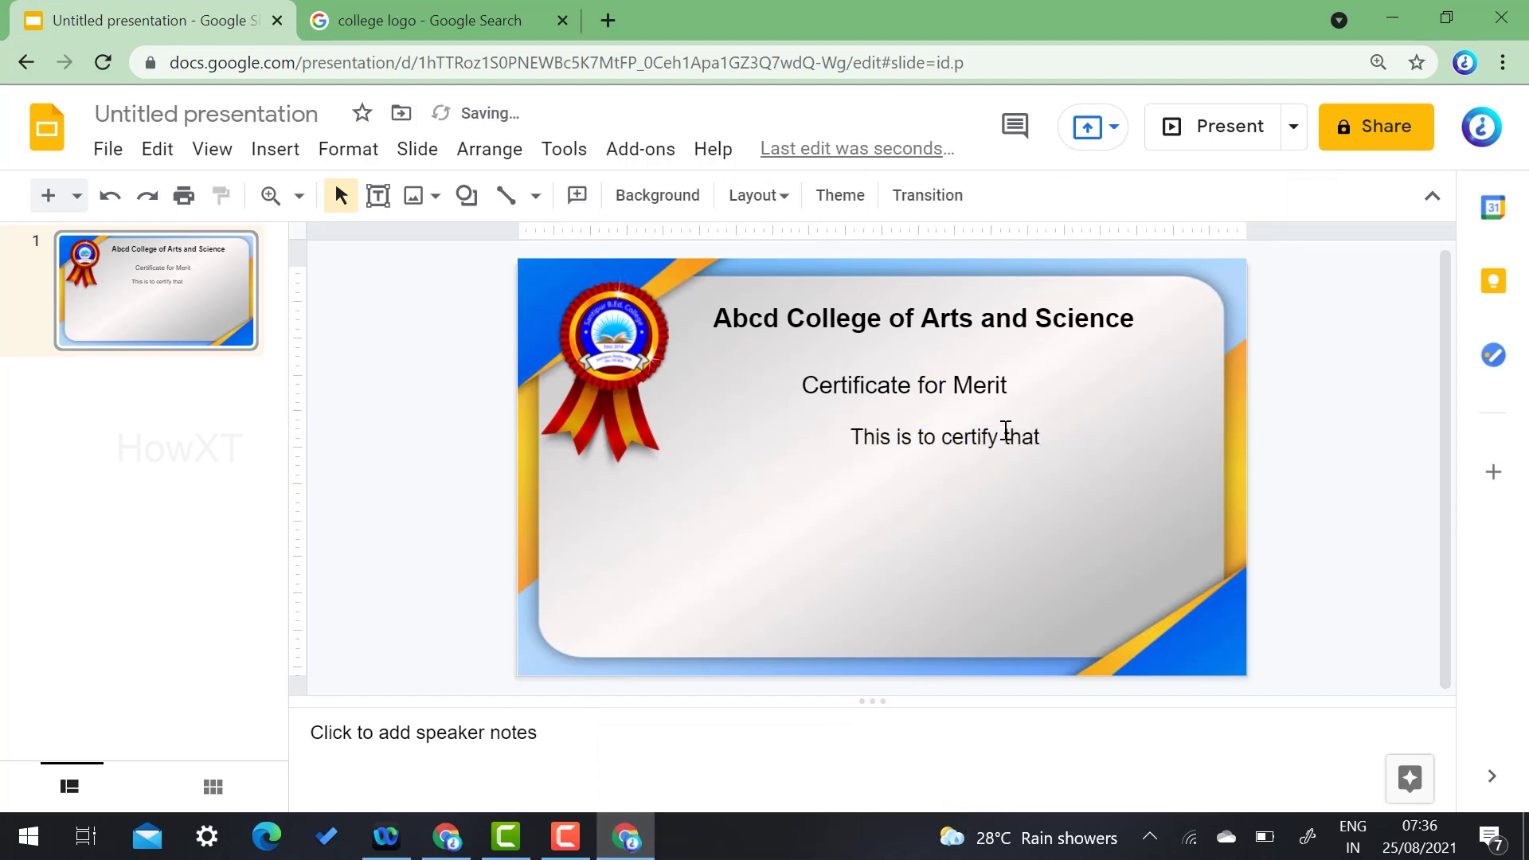
Step: Shift the line under 'Certificate for Merit' and set it in a larger Caveat script font
{"action": "left_click", "coordinate": [1016, 414]}
{"action": "left_click_drag", "start_coordinate": [1016, 413], "coordinate": [966, 413]}
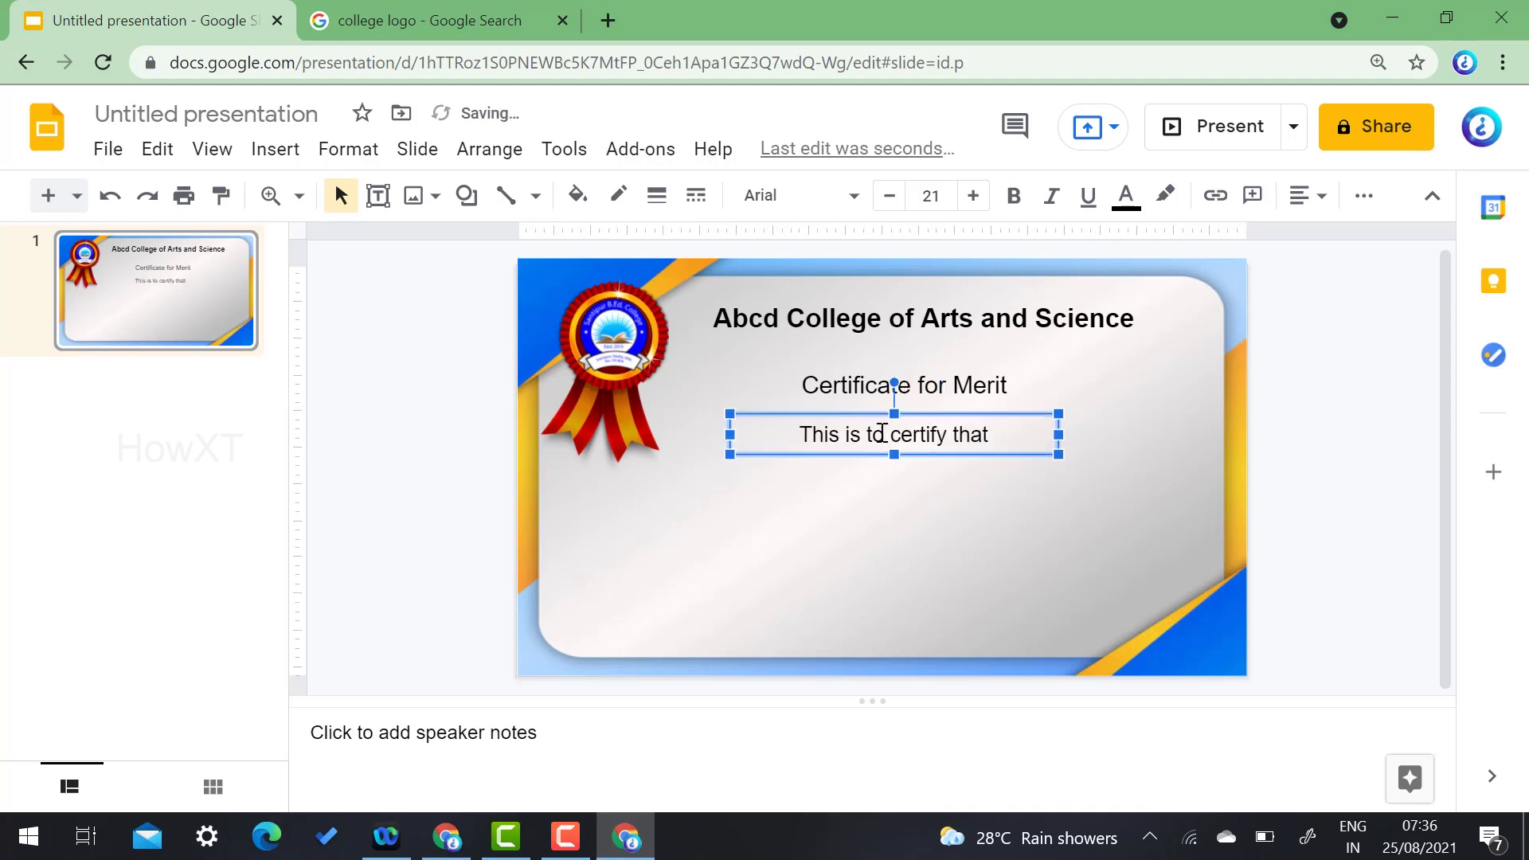
{"action": "left_click", "coordinate": [861, 436]}
{"action": "triple_click", "coordinate": [843, 438]}
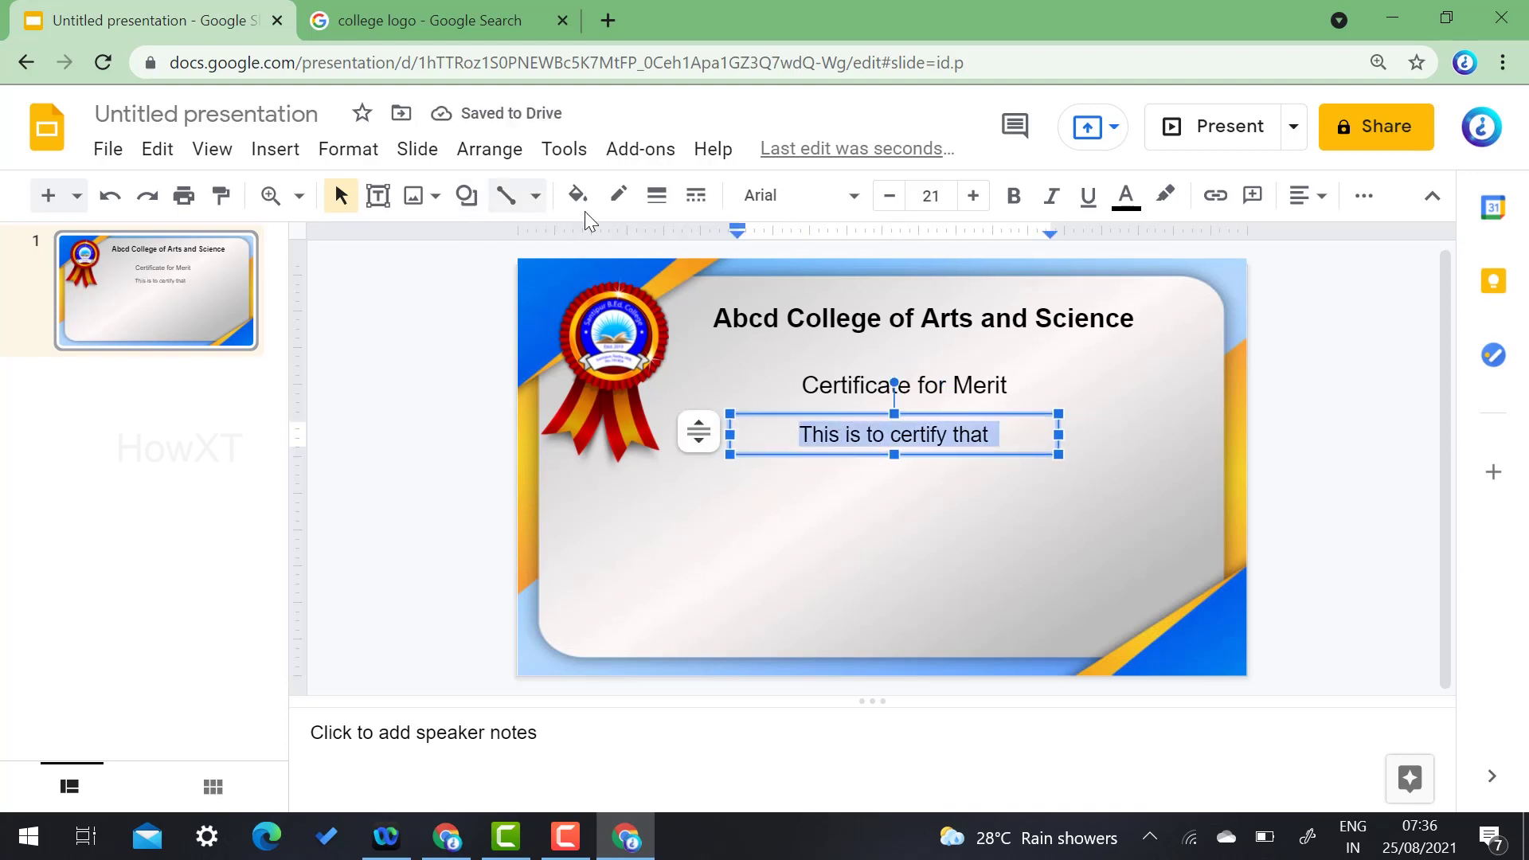
{"action": "left_click", "coordinate": [794, 206]}
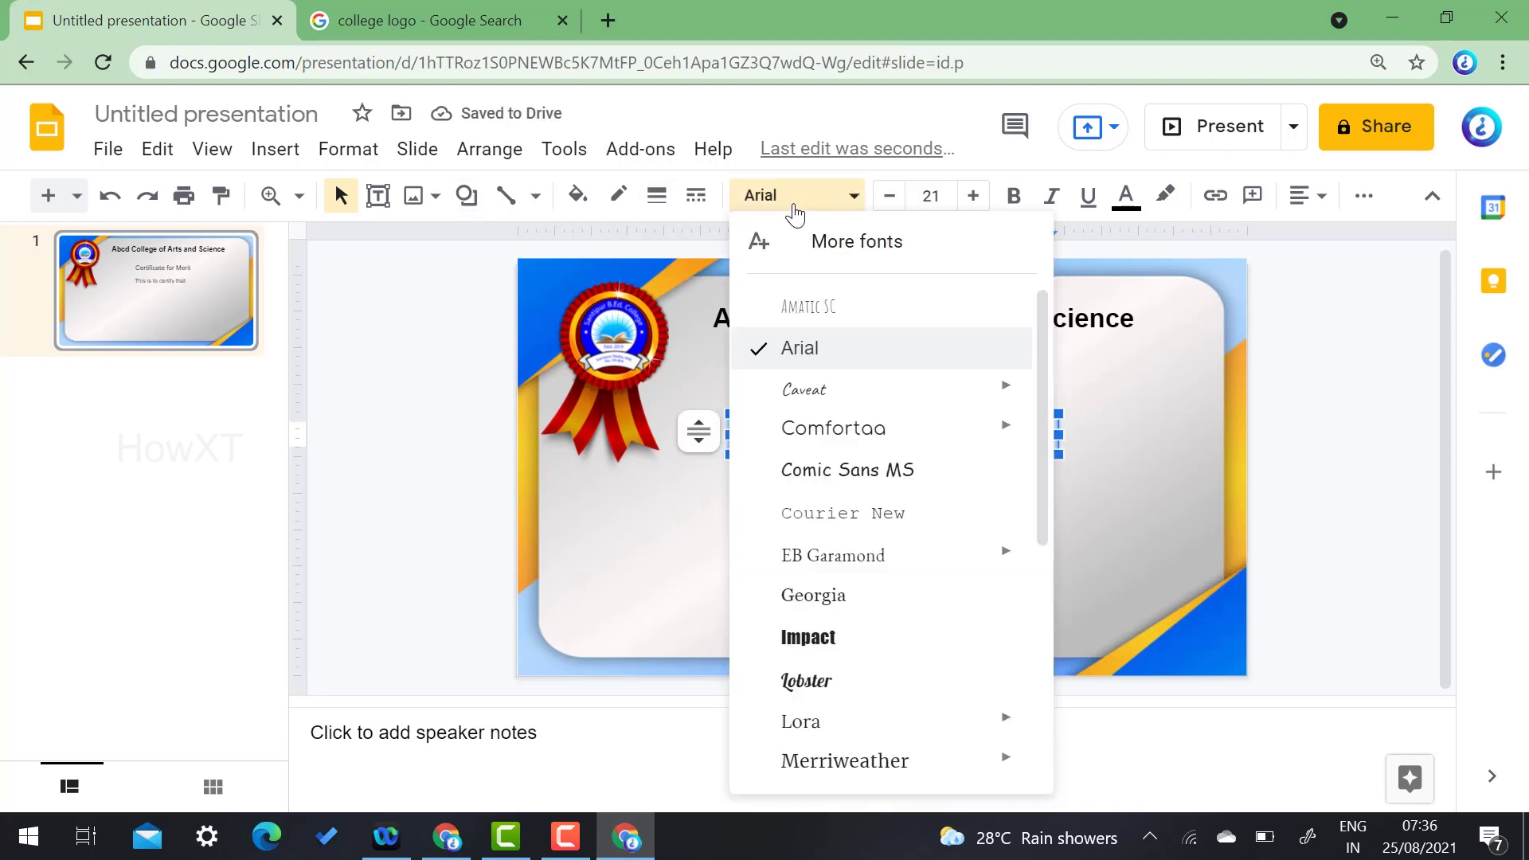
{"action": "left_click", "coordinate": [812, 397]}
{"action": "left_click", "coordinate": [972, 196]}
{"action": "left_click", "coordinate": [973, 196]}
{"action": "left_click", "coordinate": [1371, 438]}
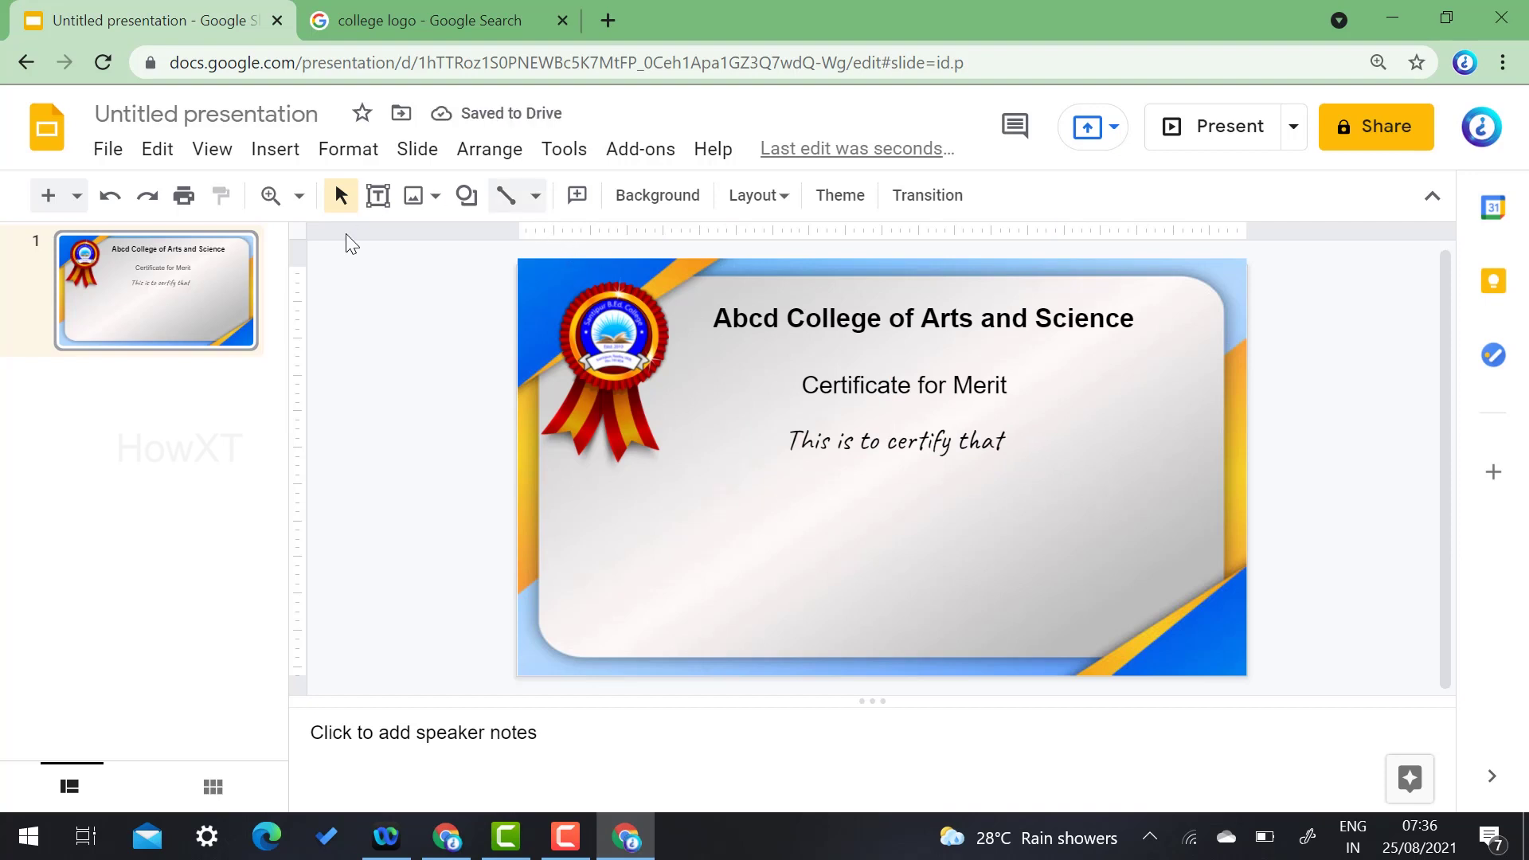
{"action": "left_click", "coordinate": [535, 195]}
Step: Try the Line and Shape tools, then cancel both without inserting anything
{"action": "left_click", "coordinate": [546, 247]}
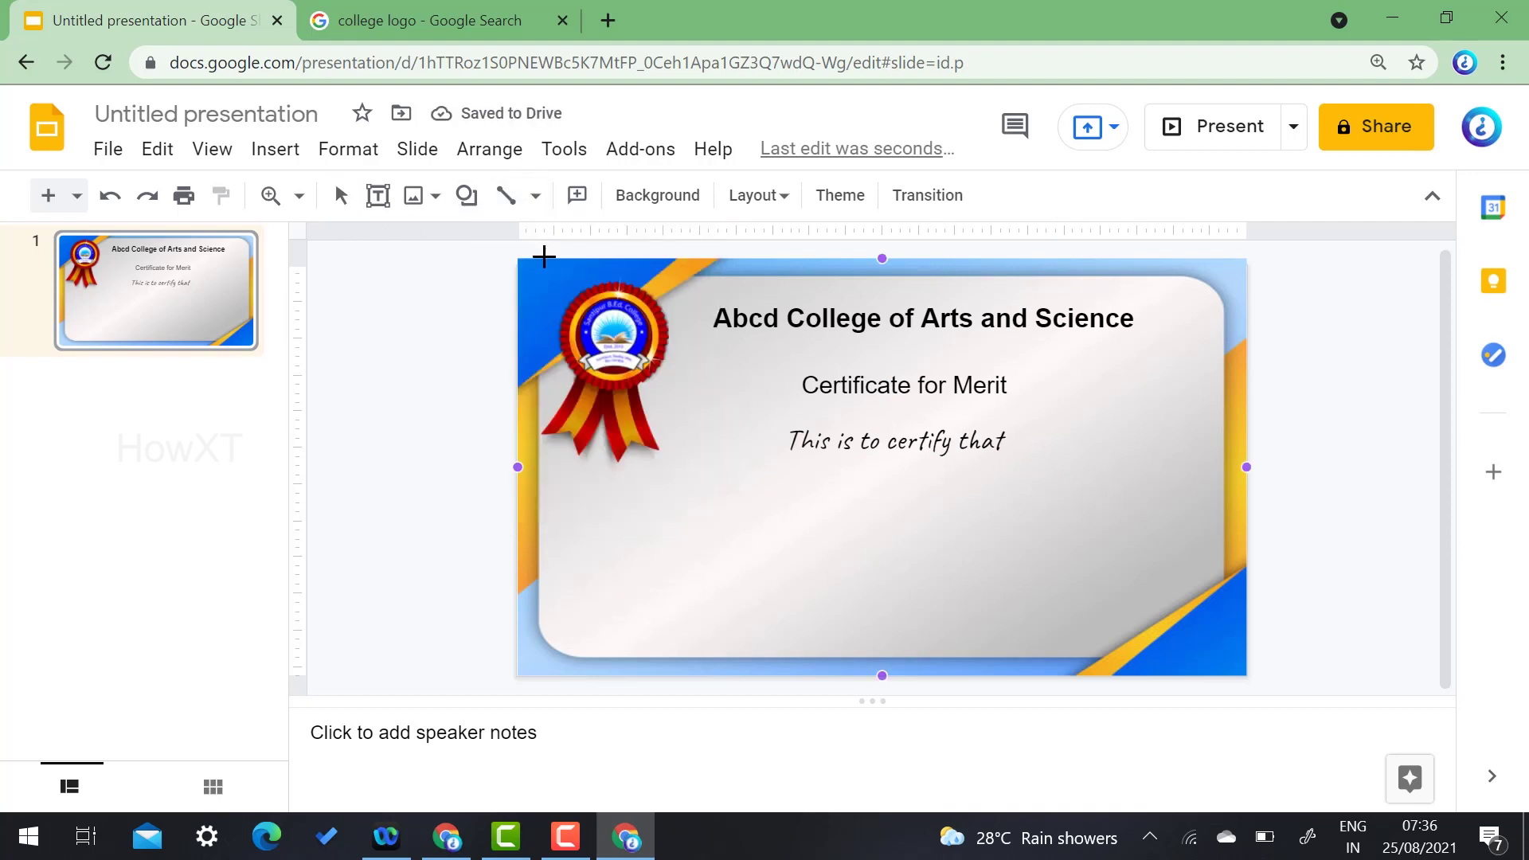
{"action": "left_click", "coordinate": [535, 205]}
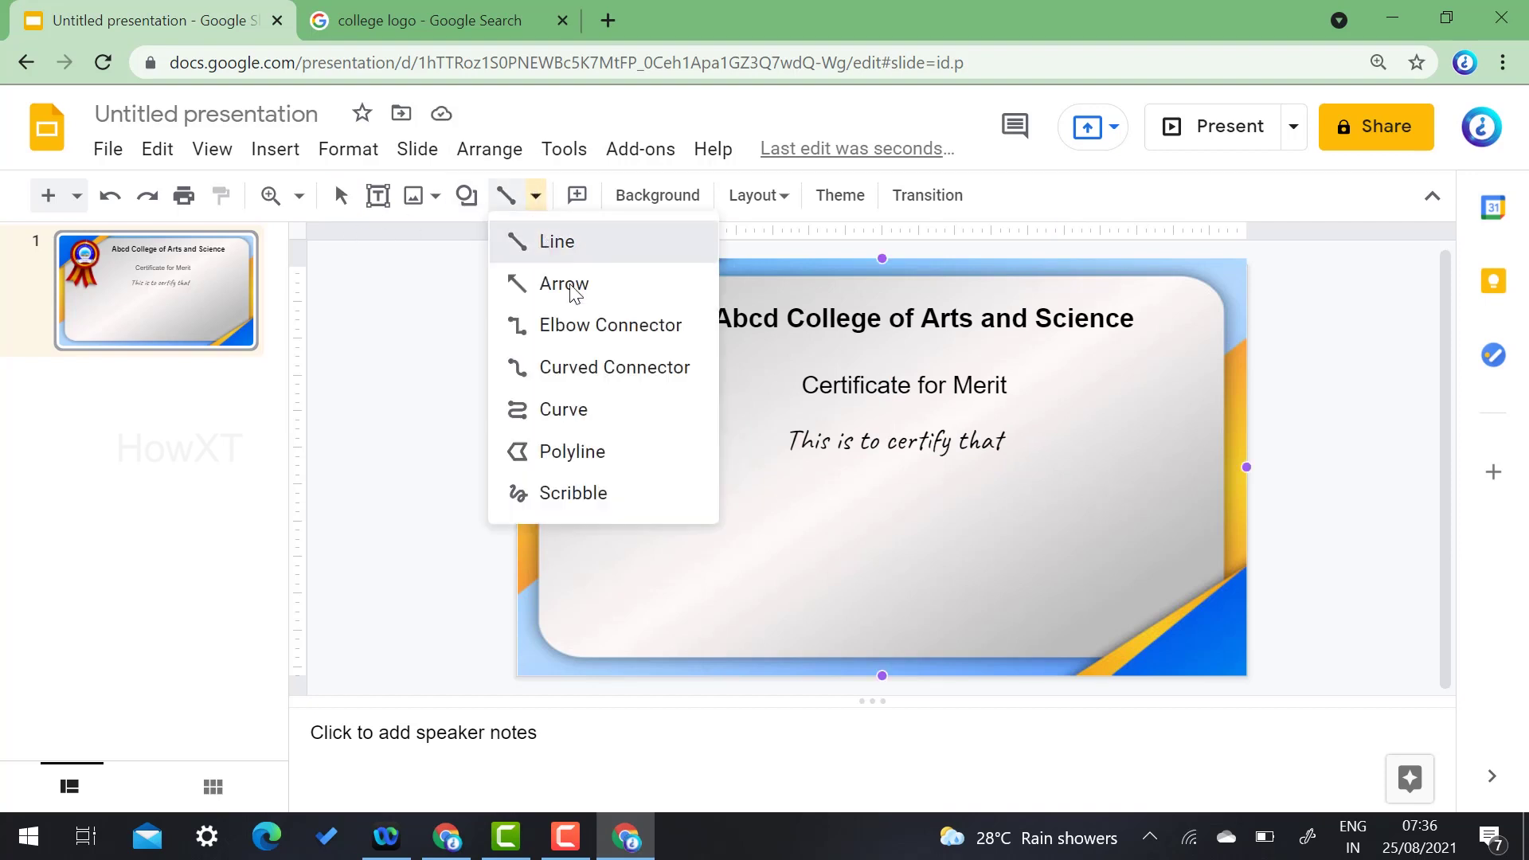
{"action": "key", "text": "Escape"}
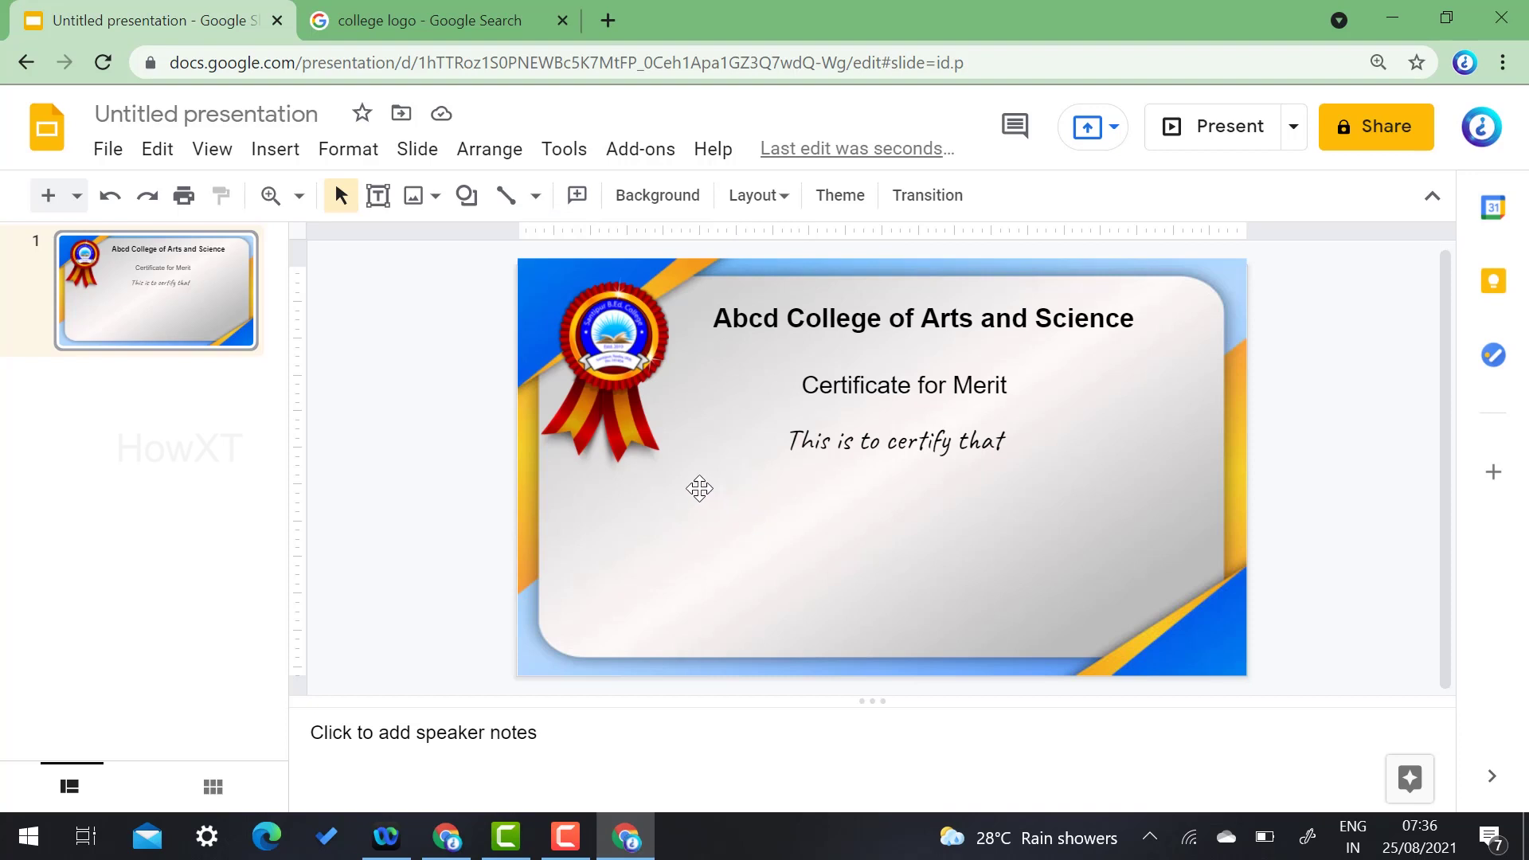
{"action": "left_click", "coordinate": [468, 197]}
{"action": "mouse_move", "coordinate": [529, 248]}
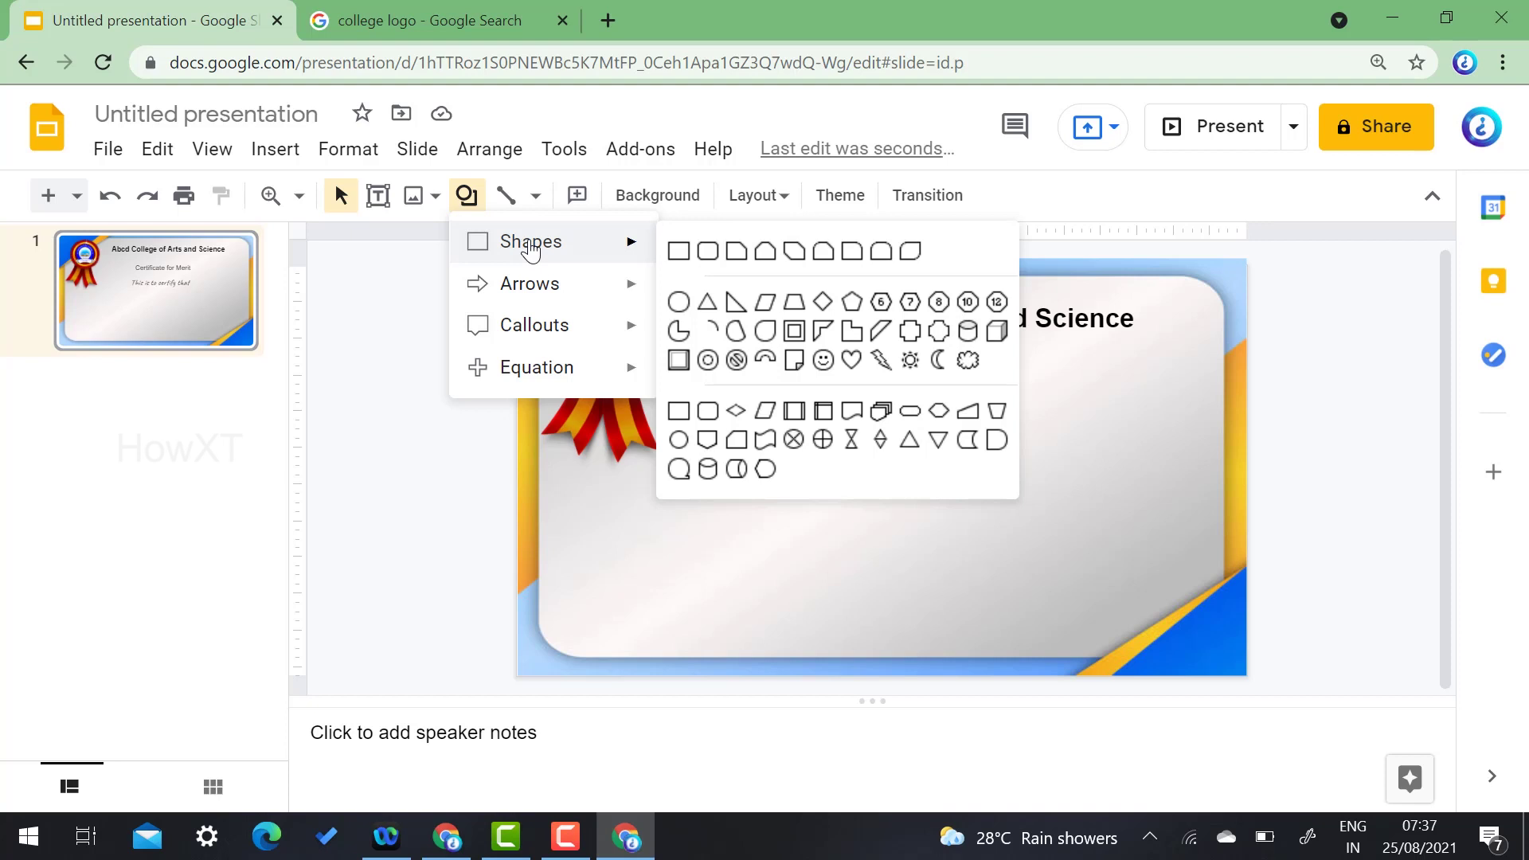
{"action": "left_click", "coordinate": [734, 460]}
Step: Add a widened, centre-aligned underscore name line beneath 'This is to certify that'
{"action": "left_click", "coordinate": [378, 196]}
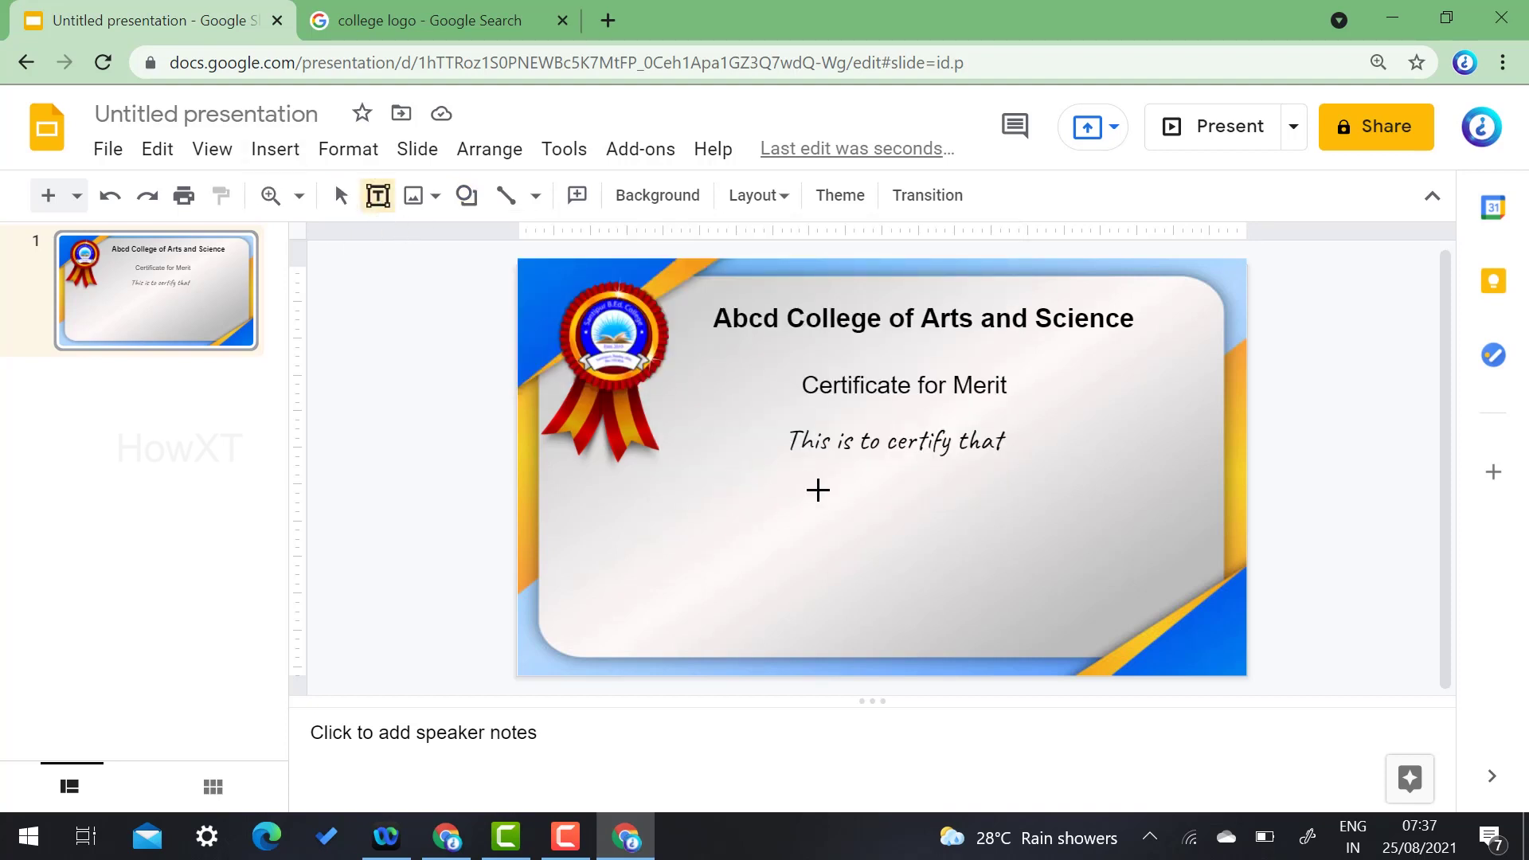
{"action": "left_click_drag", "start_coordinate": [741, 465], "coordinate": [1070, 523]}
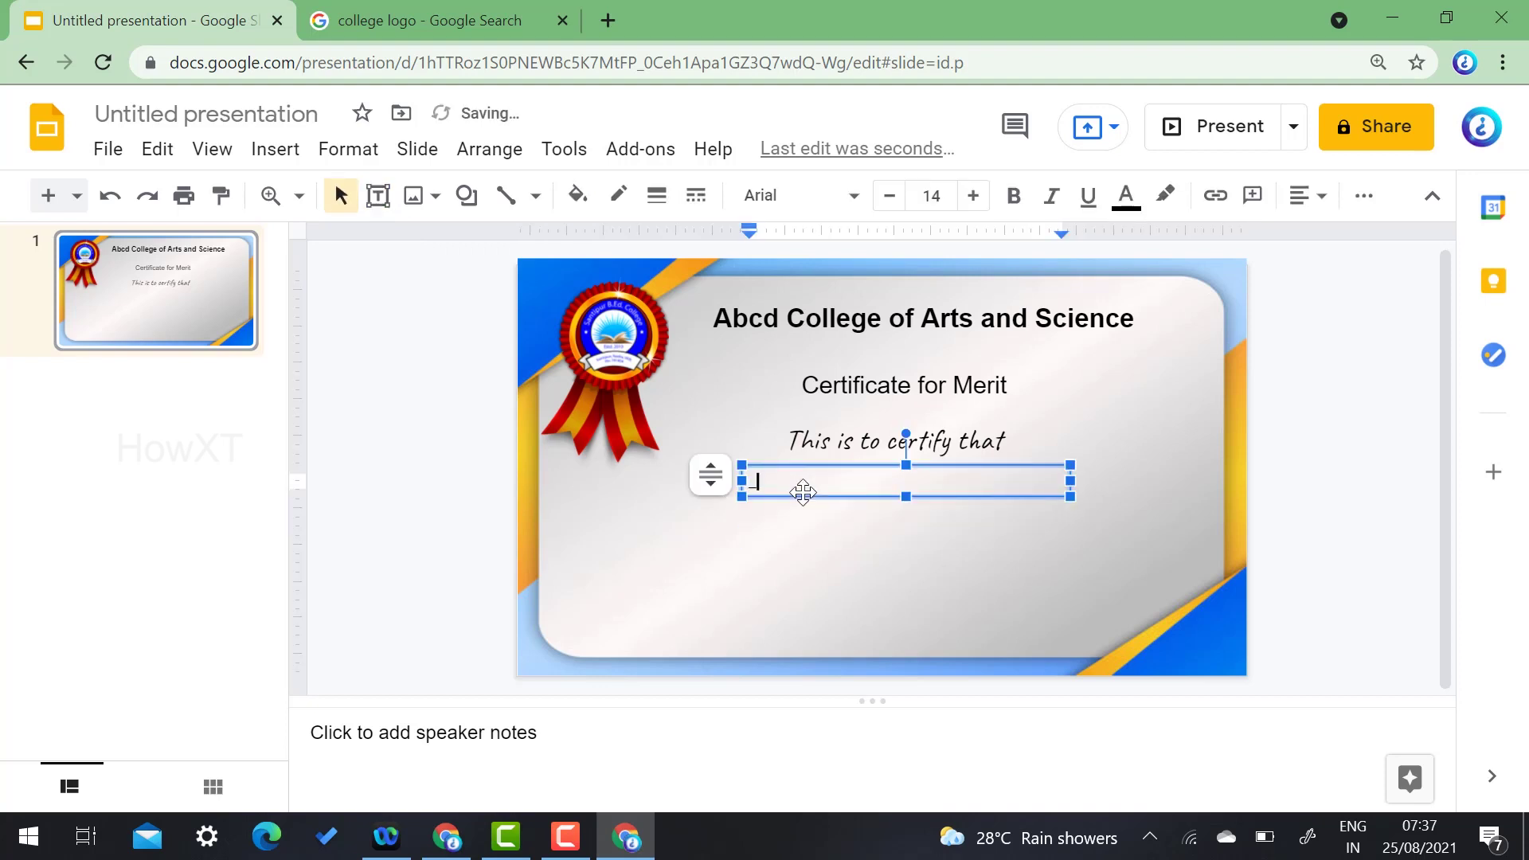
{"action": "type", "text": "____"}
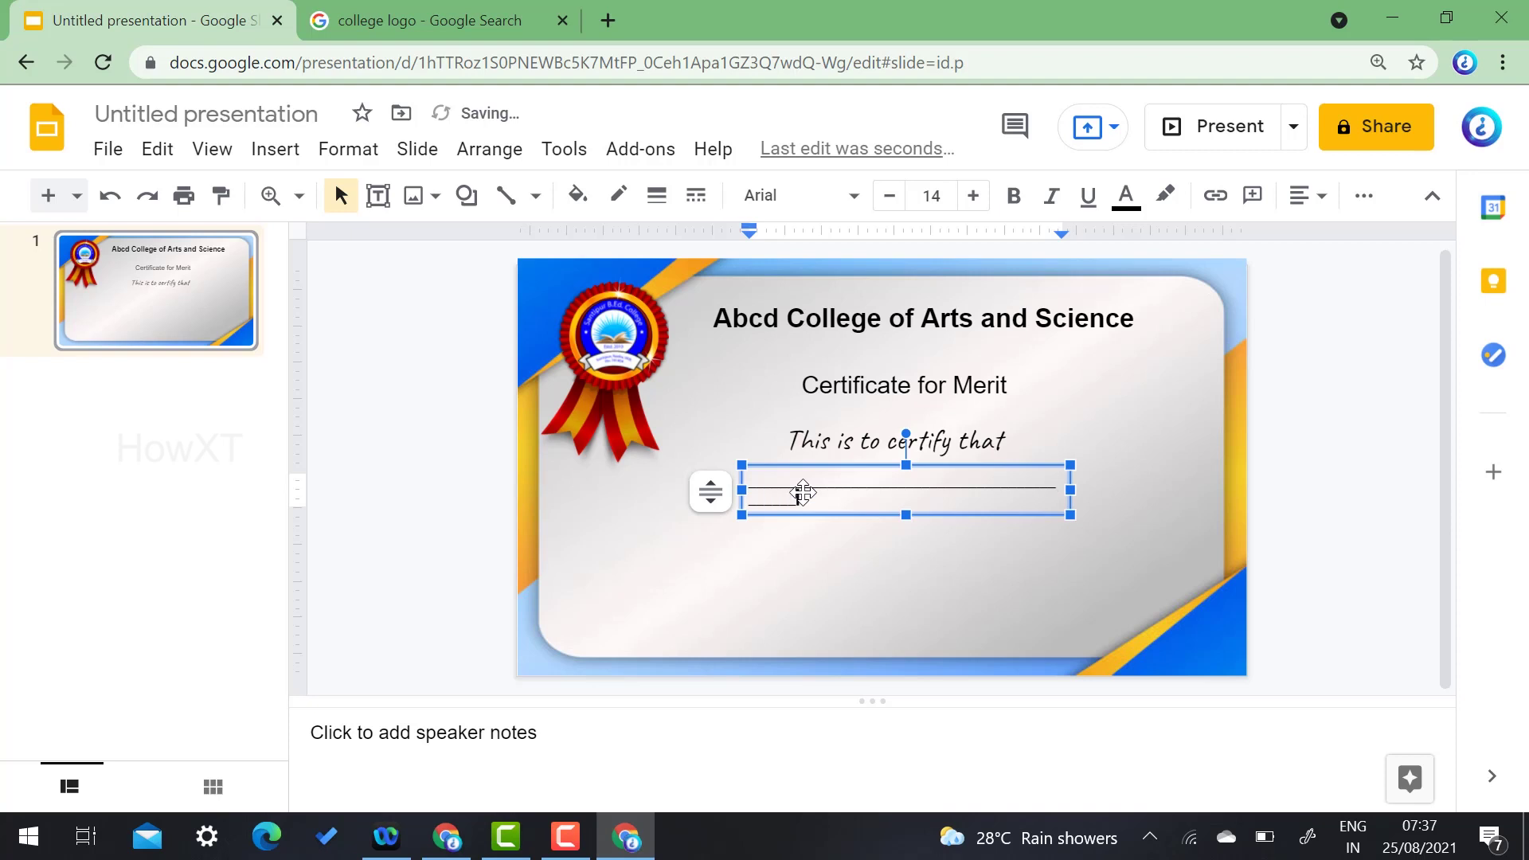
{"action": "type", "text": "____________"}
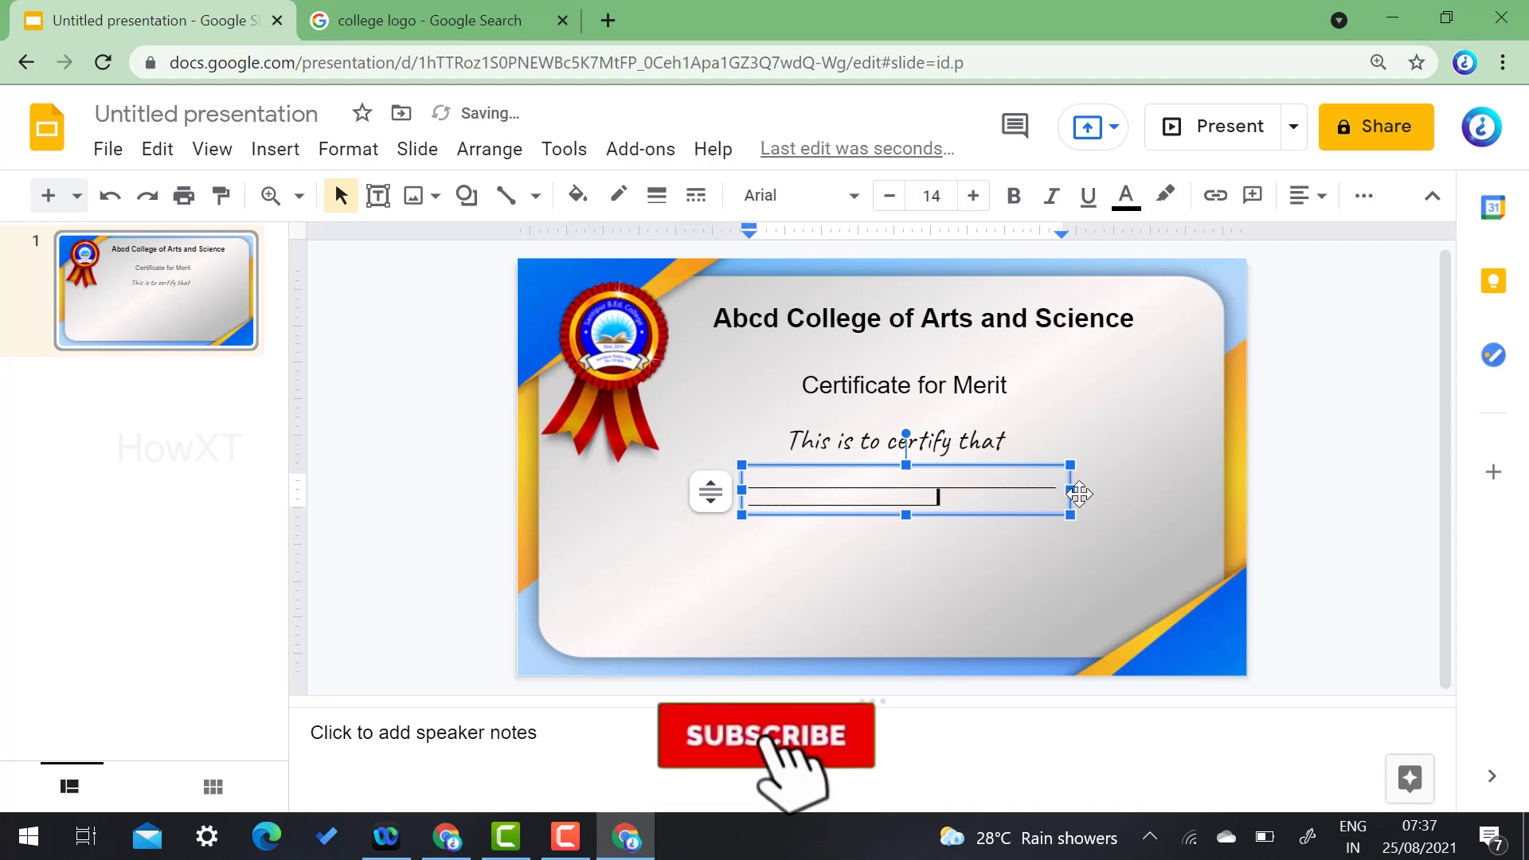
{"action": "left_click_drag", "start_coordinate": [1070, 487], "coordinate": [1212, 487]}
{"action": "left_click_drag", "start_coordinate": [741, 489], "coordinate": [656, 485]}
{"action": "left_click_drag", "start_coordinate": [862, 460], "coordinate": [852, 466]}
{"action": "left_click", "coordinate": [826, 488]}
{"action": "double_click", "coordinate": [825, 488]}
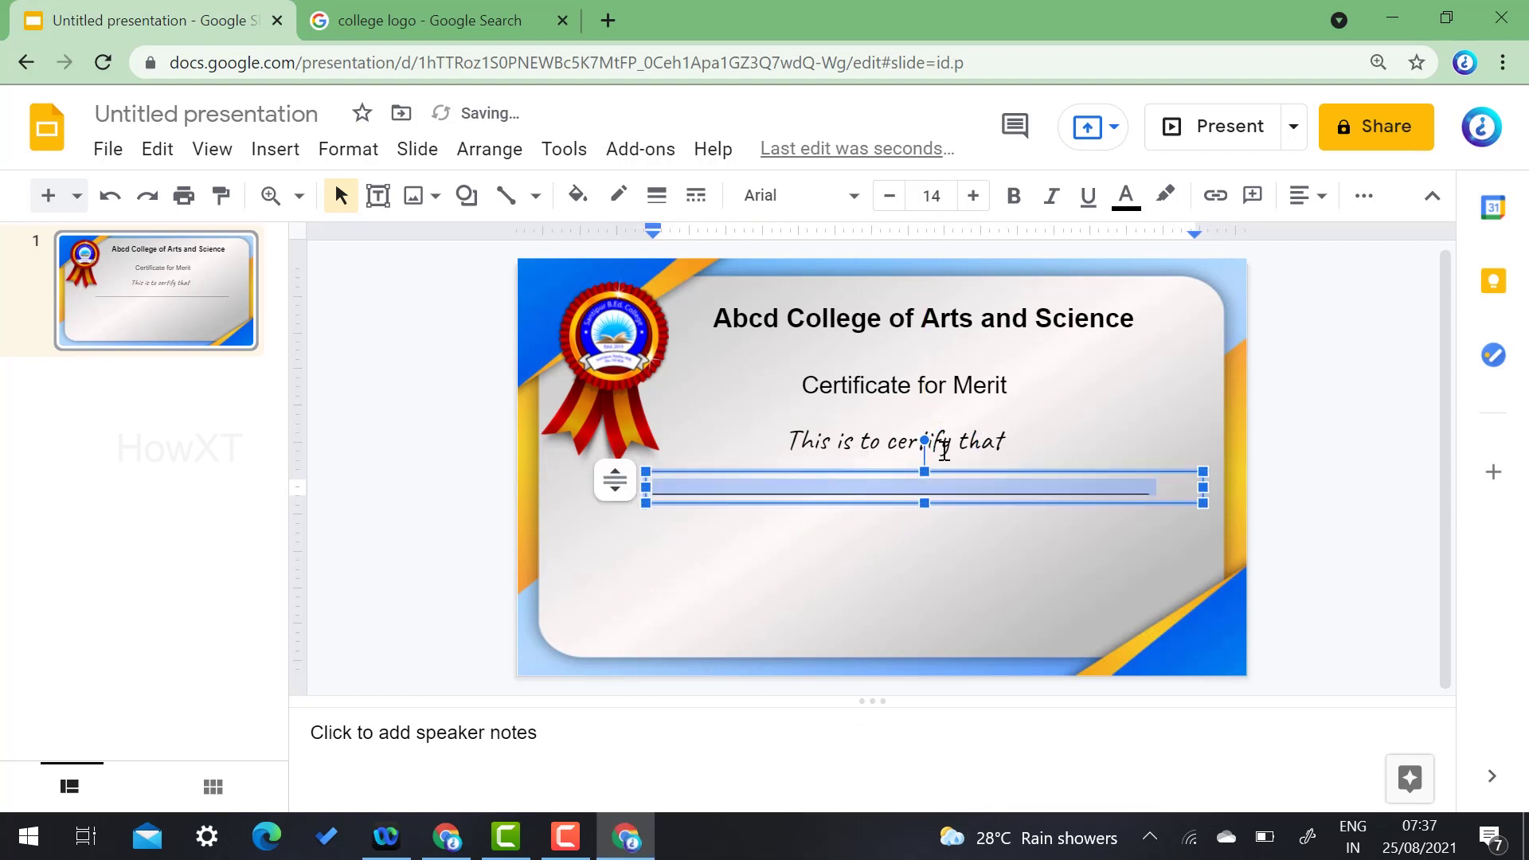
{"action": "left_click", "coordinate": [1306, 197]}
{"action": "left_click", "coordinate": [1341, 236]}
{"action": "left_click", "coordinate": [1425, 466]}
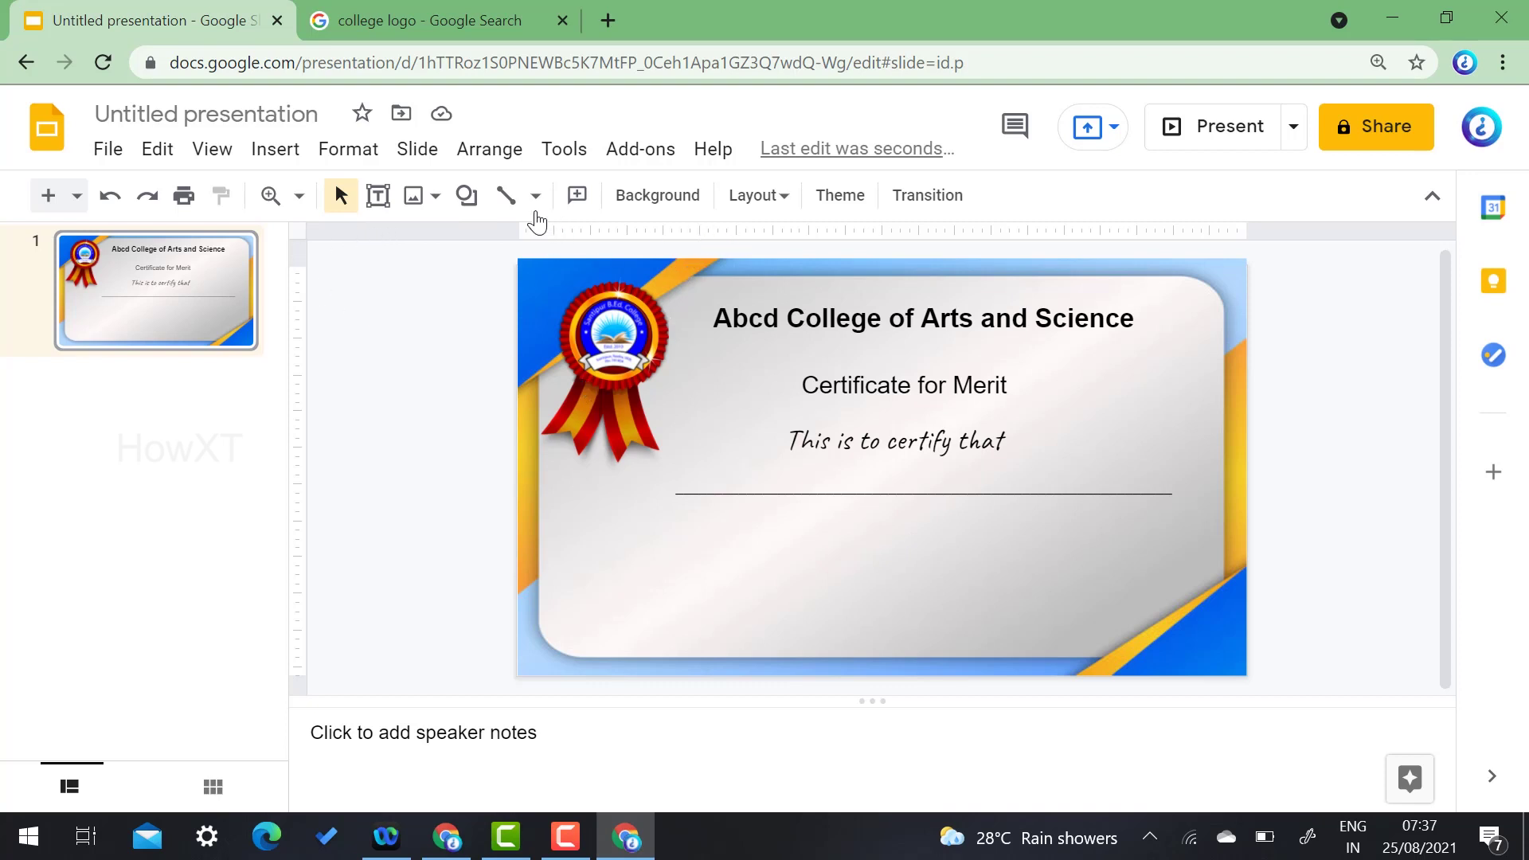
Step: Add a 25-pt 'Principal' label near the certificate's bottom-left corner
{"action": "left_click", "coordinate": [378, 196]}
{"action": "mouse_move", "coordinate": [563, 582]}
{"action": "left_mouse_down"}
{"action": "mouse_move", "coordinate": [642, 624]}
{"action": "mouse_move", "coordinate": [819, 628]}
{"action": "left_mouse_up"}
{"action": "type", "text": "P"}
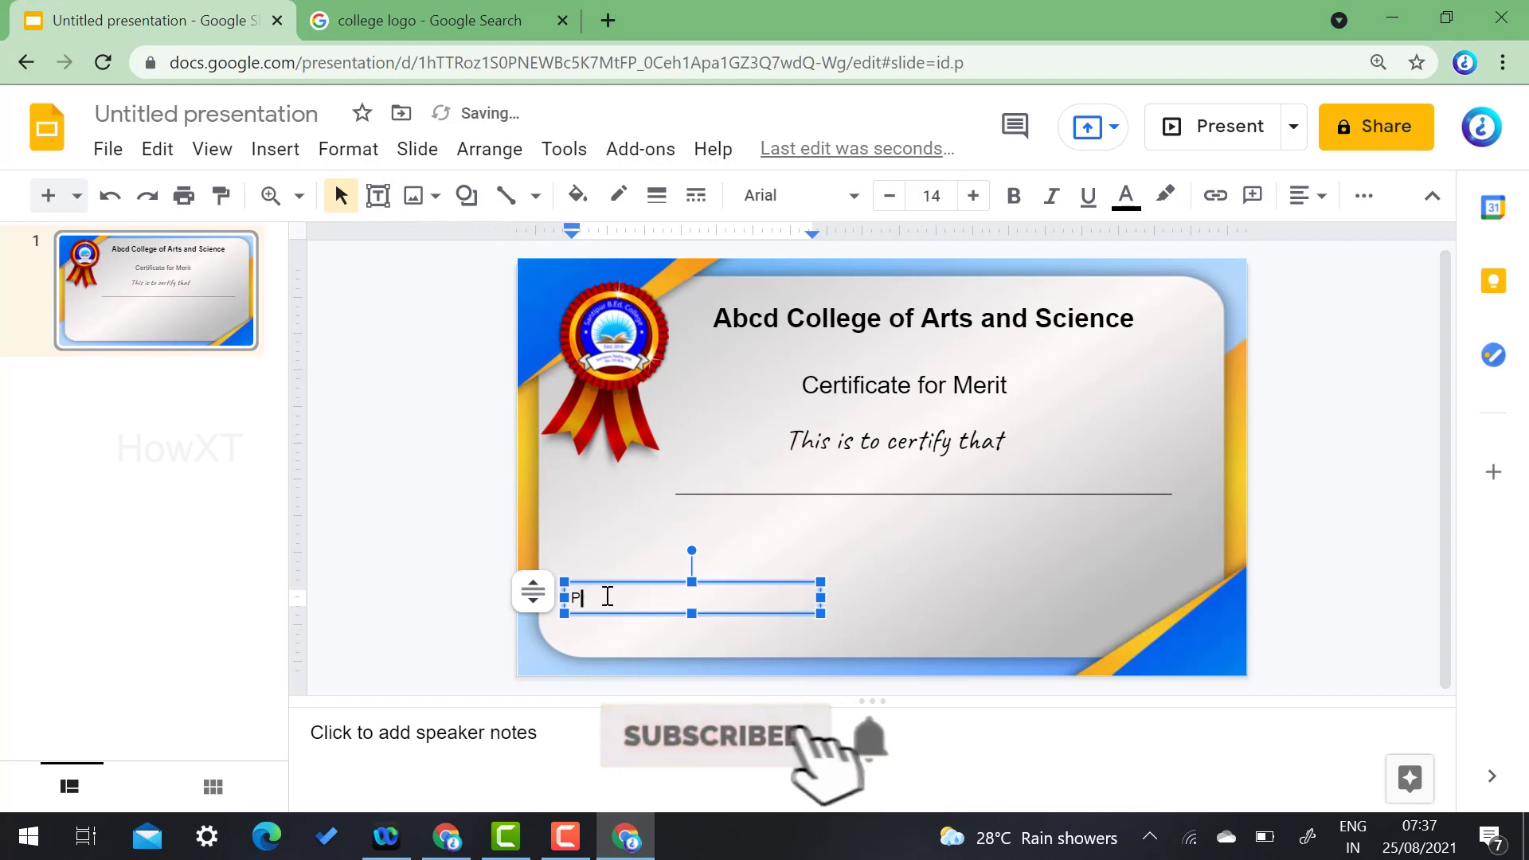
{"action": "type", "text": "rincipal"}
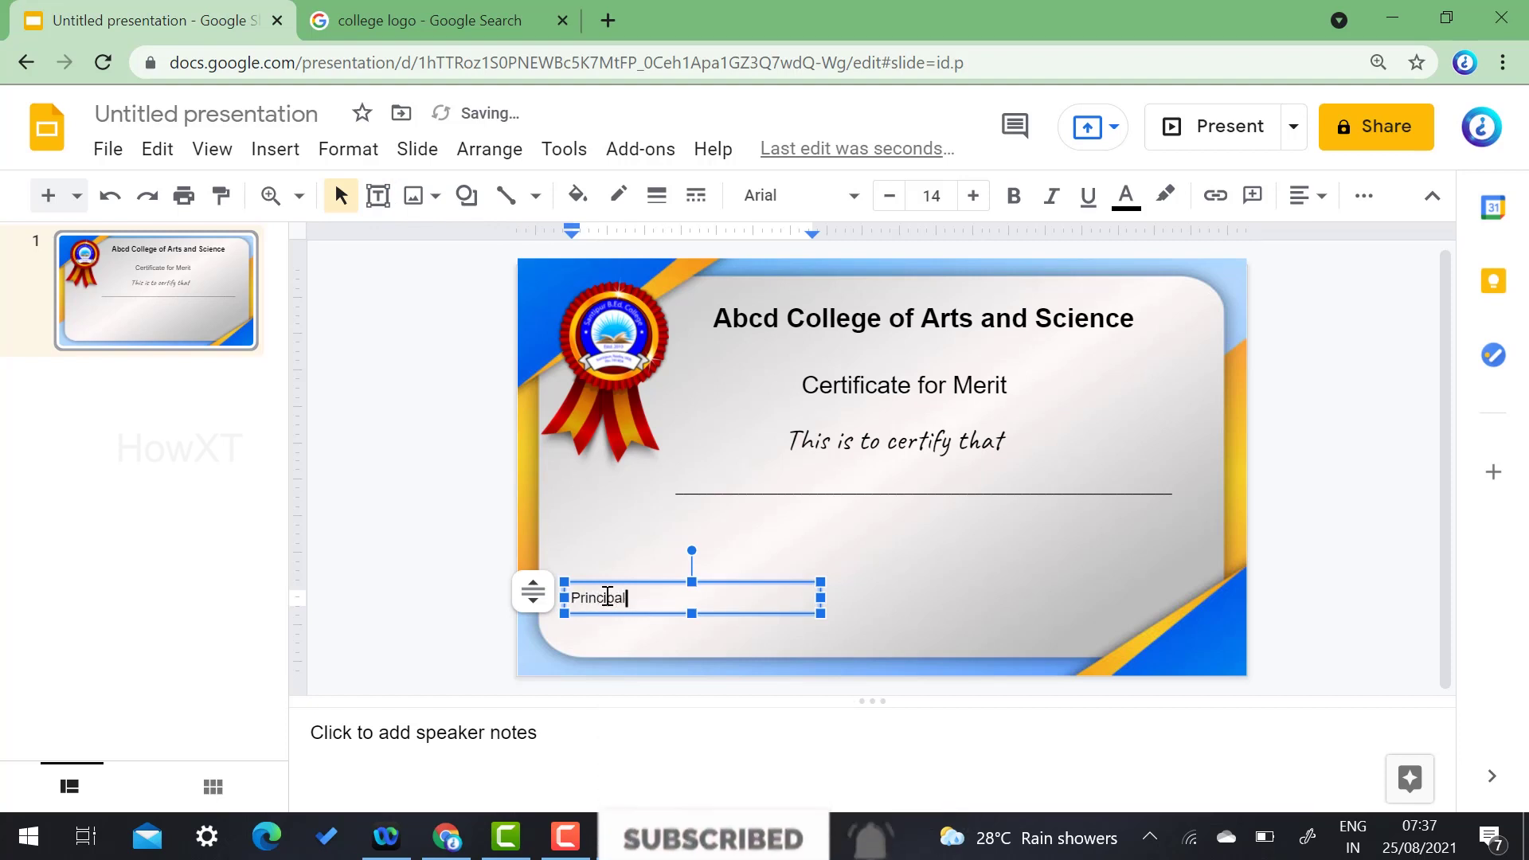
{"action": "double_click", "coordinate": [607, 597]}
{"action": "left_click", "coordinate": [974, 197]}
{"action": "left_click", "coordinate": [973, 197]}
{"action": "left_click", "coordinate": [974, 197]}
{"action": "left_click", "coordinate": [973, 197]}
{"action": "left_click", "coordinate": [974, 197]}
{"action": "left_click", "coordinate": [973, 198]}
{"action": "left_click", "coordinate": [973, 198]}
{"action": "left_click", "coordinate": [974, 197]}
{"action": "left_click", "coordinate": [973, 198]}
{"action": "left_click", "coordinate": [973, 197]}
{"action": "left_click", "coordinate": [974, 197]}
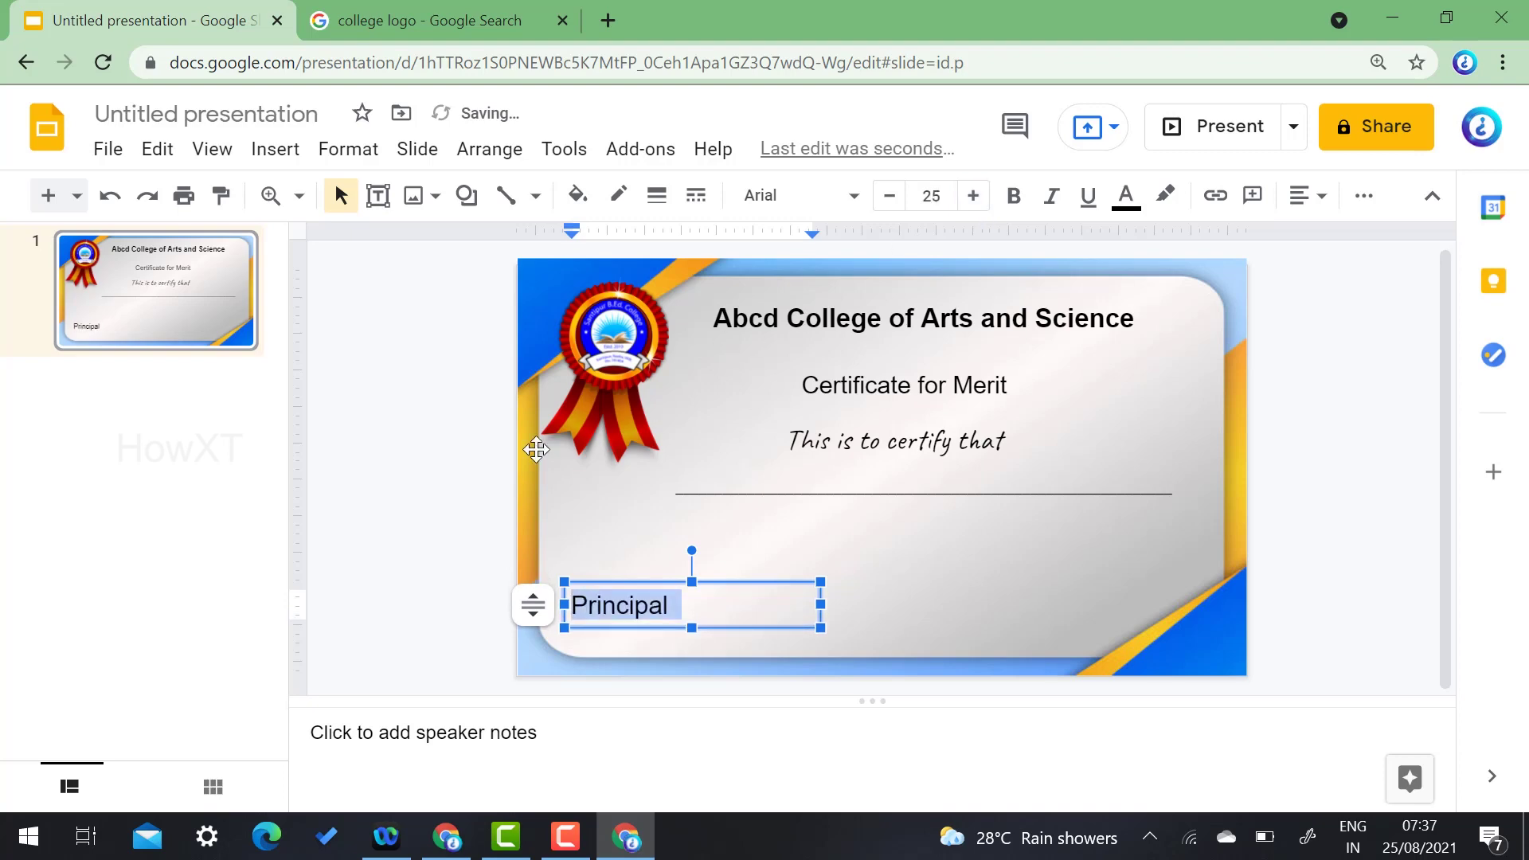
{"action": "left_click", "coordinate": [604, 586]}
{"action": "left_click", "coordinate": [620, 610]}
{"action": "left_click_drag", "start_coordinate": [634, 587], "coordinate": [645, 600]}
{"action": "left_click", "coordinate": [437, 514]}
Step: Go back to the college logo image search results and focus the search box
{"action": "left_click", "coordinate": [478, 20]}
{"action": "left_click", "coordinate": [413, 101]}
{"action": "left_click", "coordinate": [413, 102]}
Step: Run a 'signature' image search and copy the first signature picture
{"action": "triple_click", "coordinate": [413, 102]}
{"action": "type", "text": "sign"}
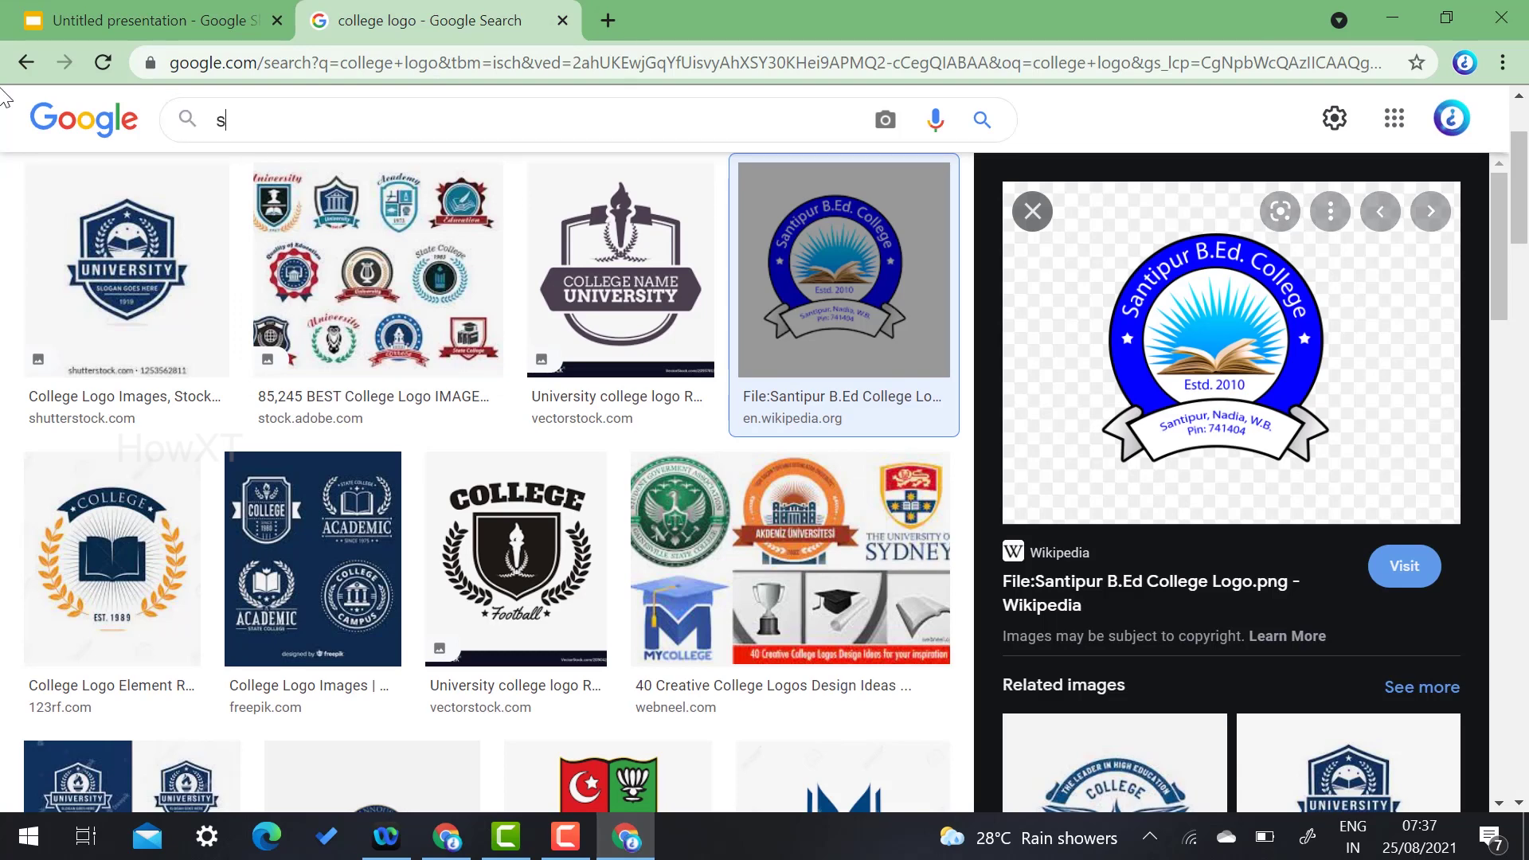
{"action": "key", "text": "Down"}
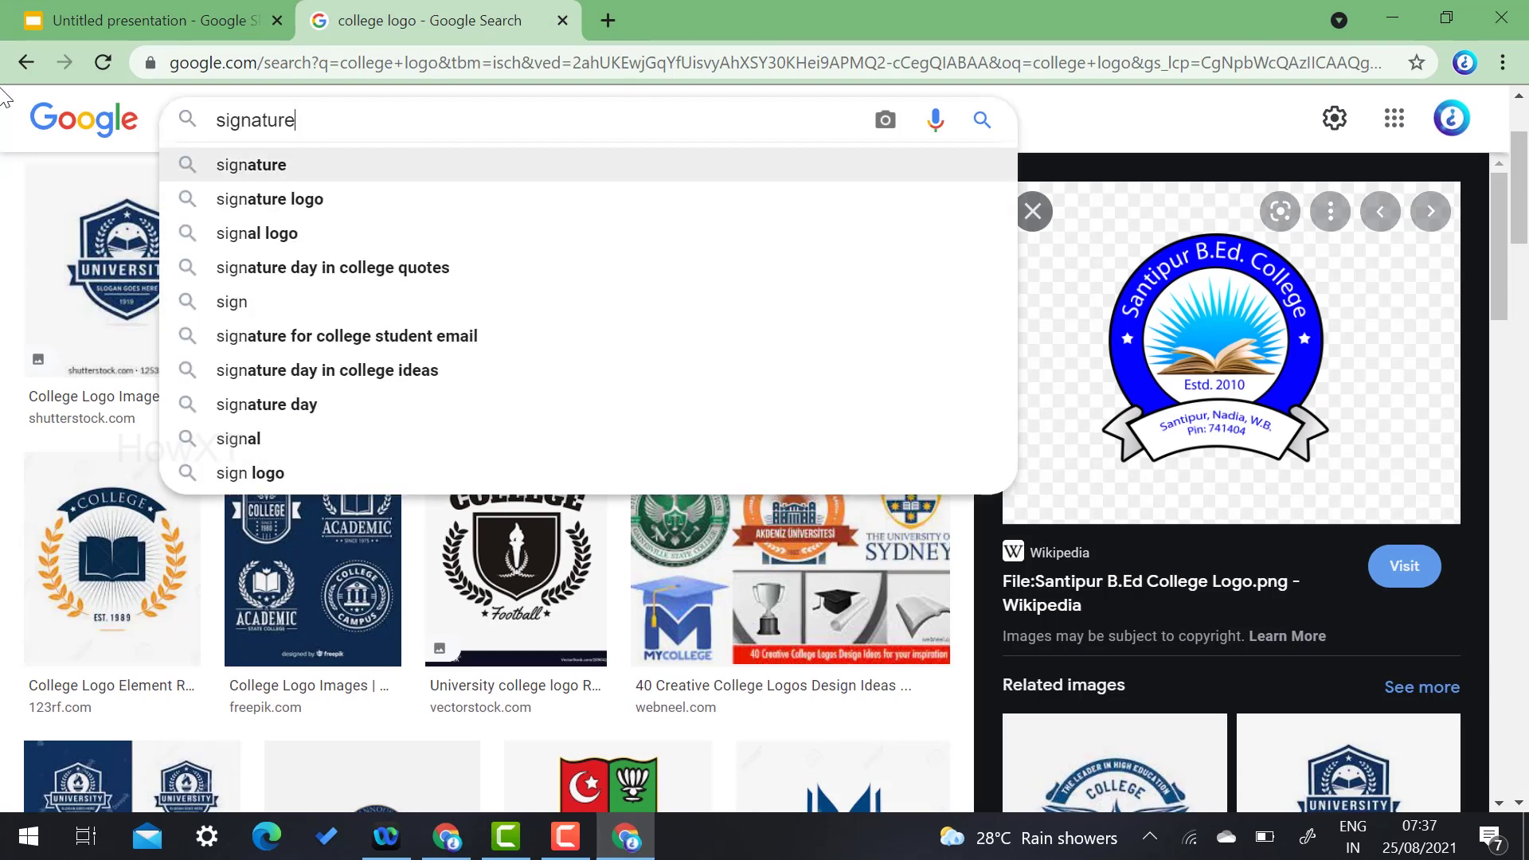
{"action": "key", "text": "Return"}
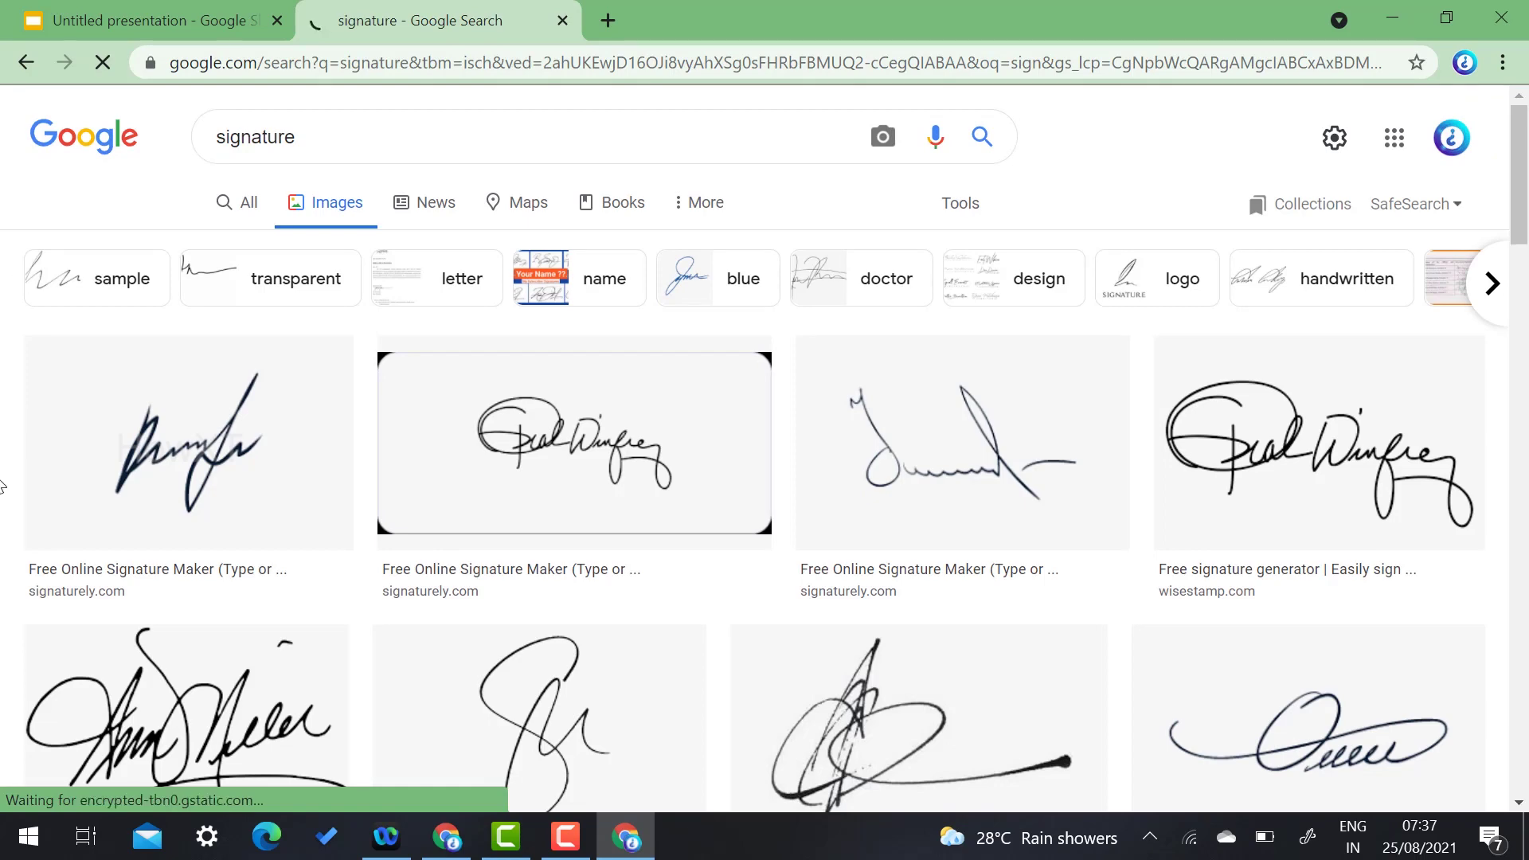
{"action": "left_click", "coordinate": [179, 441]}
{"action": "right_click", "coordinate": [1173, 318]}
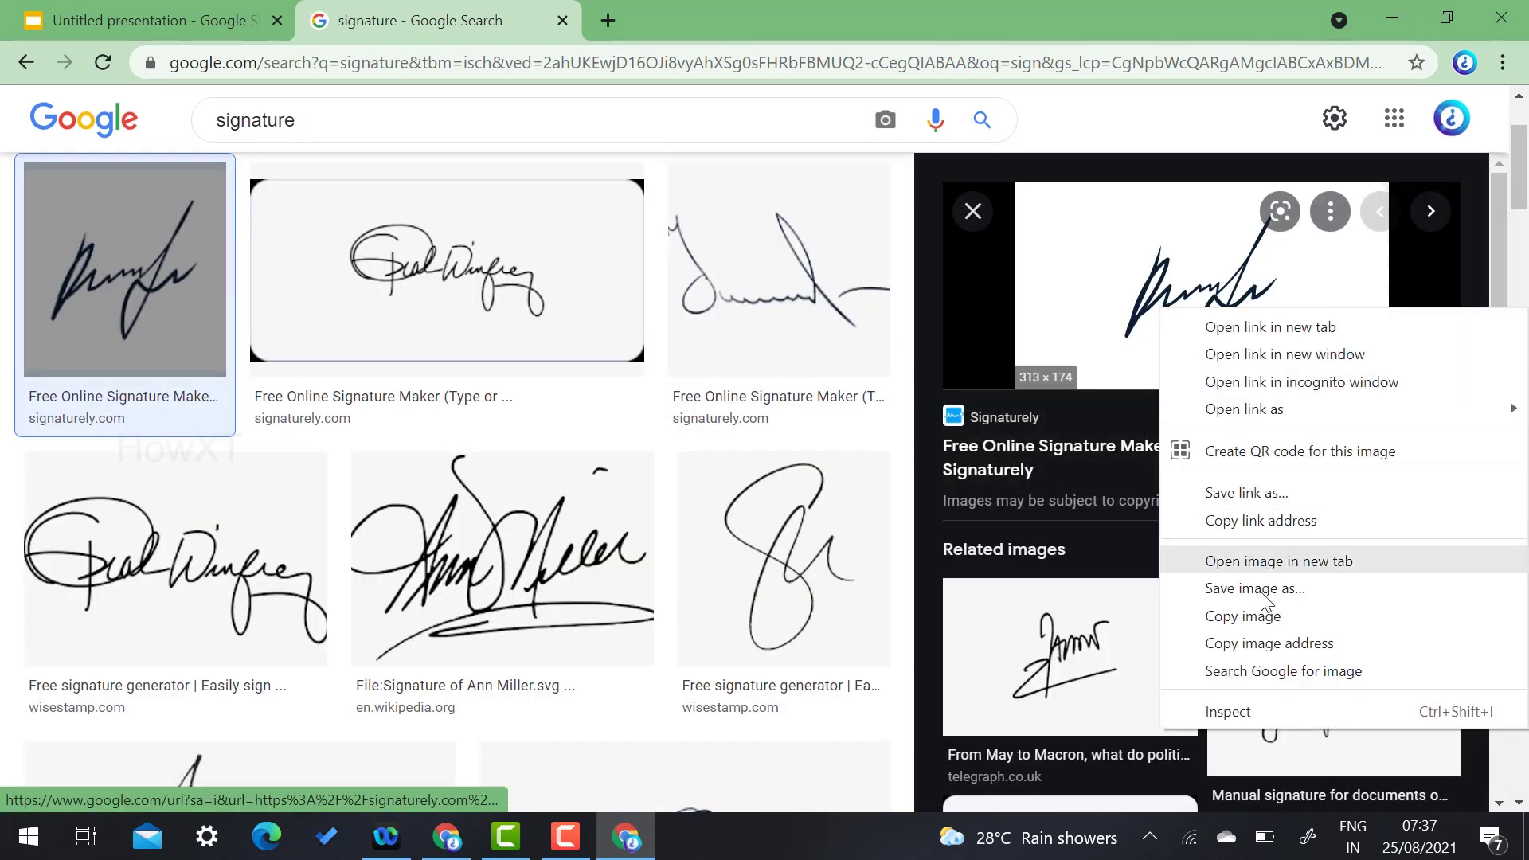
{"action": "left_click", "coordinate": [1171, 614]}
{"action": "left_click", "coordinate": [159, 21]}
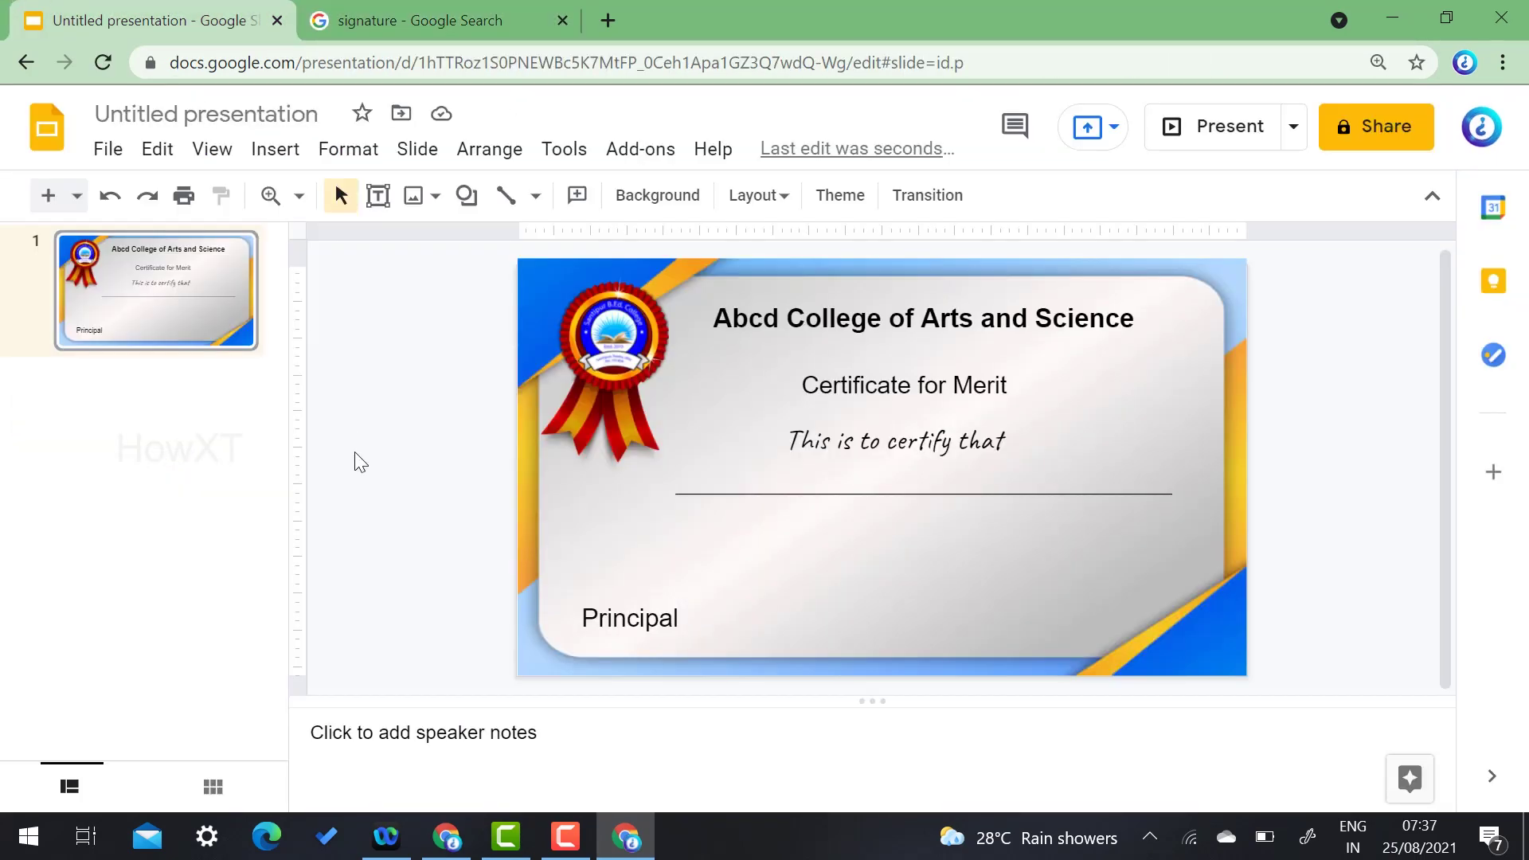
{"action": "key", "text": "ctrl+v"}
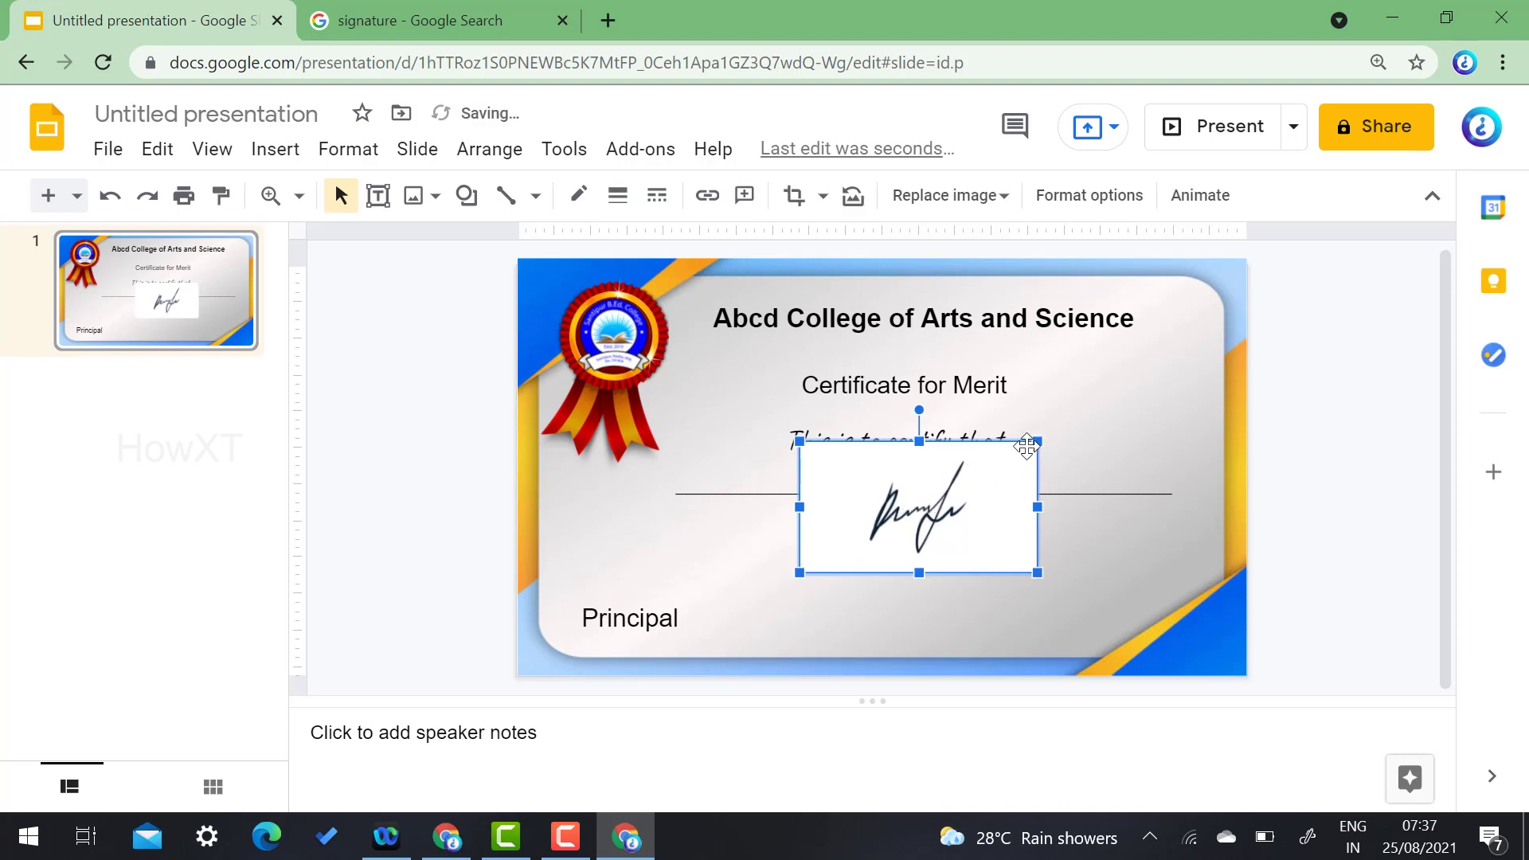
{"action": "left_click_drag", "start_coordinate": [1036, 440], "coordinate": [858, 541]}
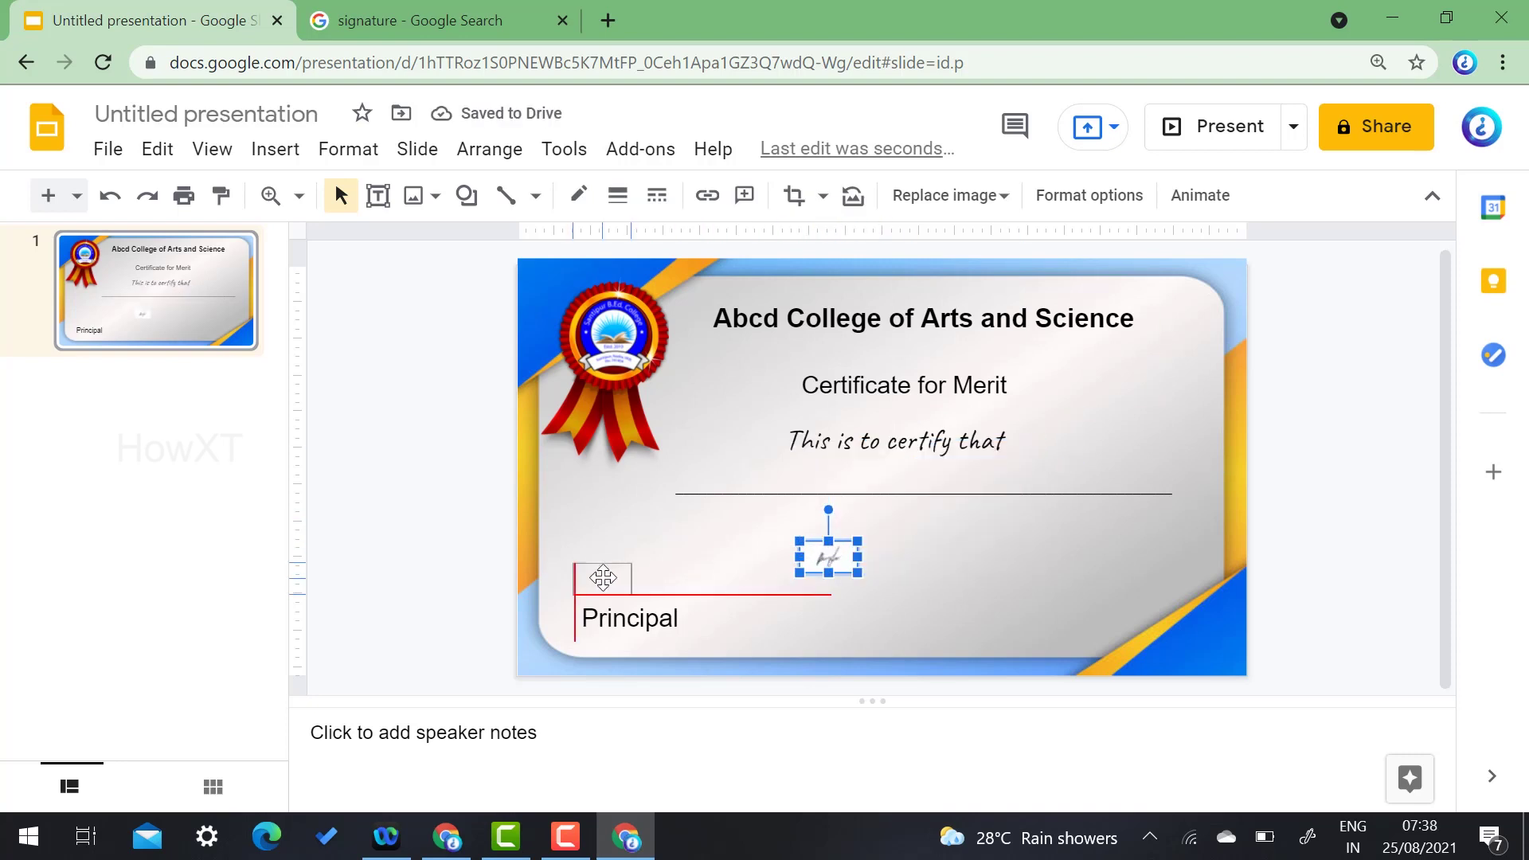
{"action": "left_click_drag", "start_coordinate": [629, 586], "coordinate": [629, 586]}
{"action": "left_click", "coordinate": [381, 564]}
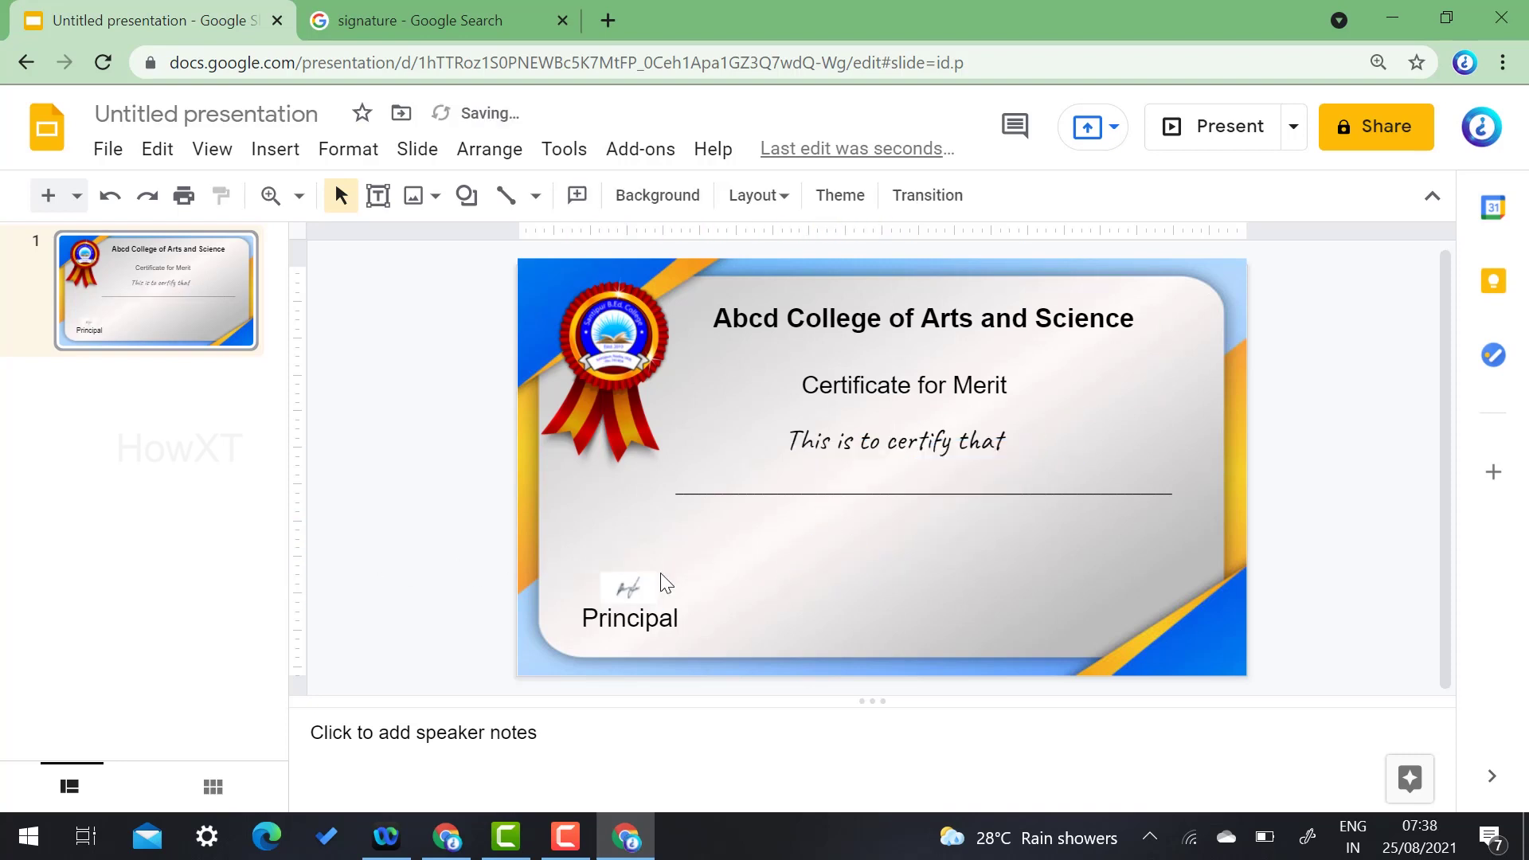
{"action": "left_click", "coordinate": [625, 598]}
{"action": "key", "text": "ctrl+plus"}
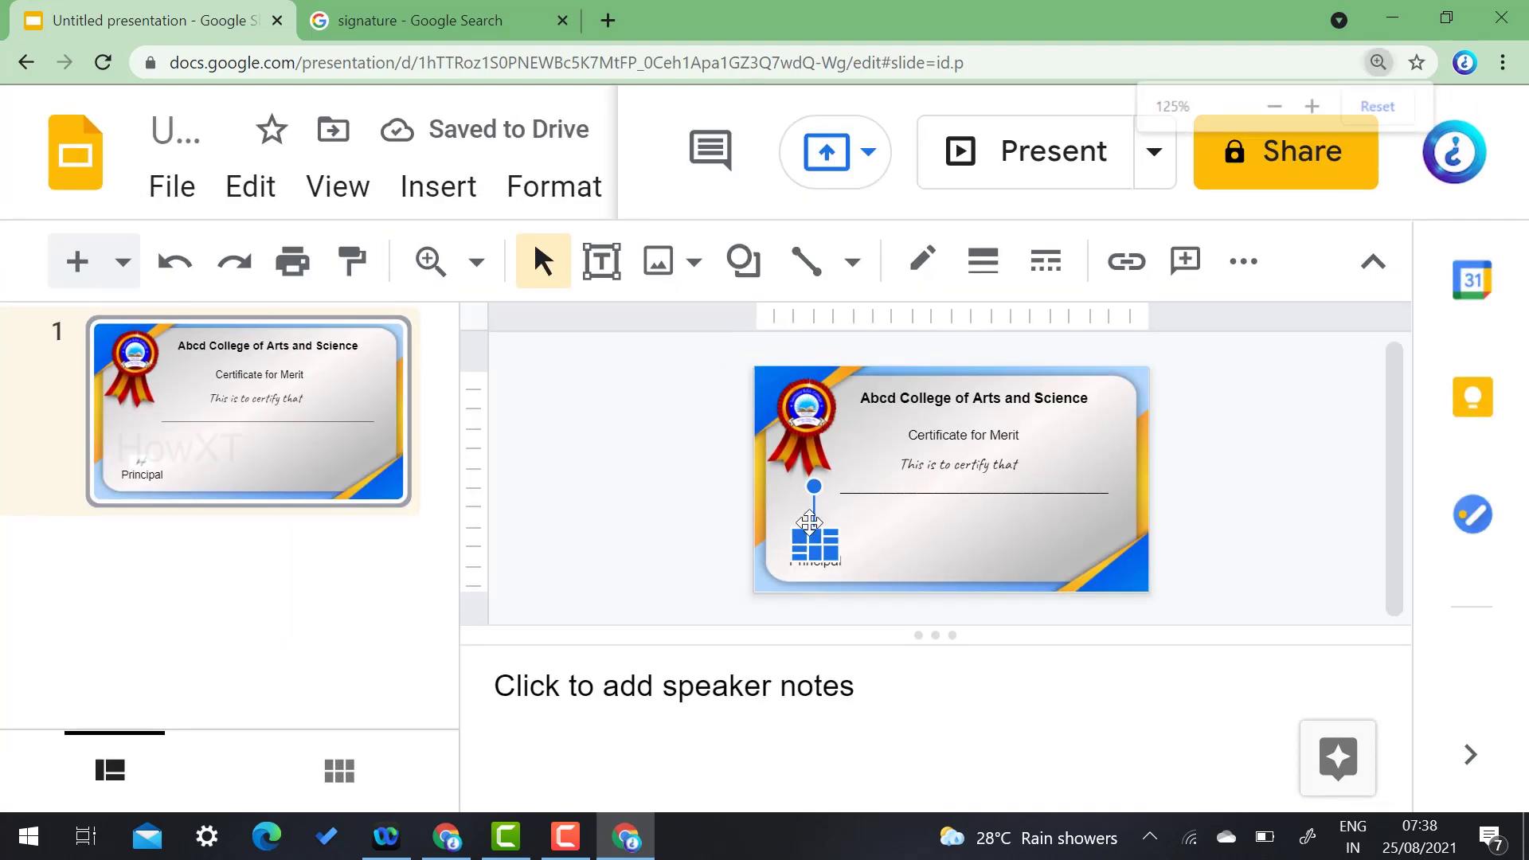
{"action": "key", "text": "ctrl+minus"}
{"action": "key", "text": "ctrl+minus"}
{"action": "key", "text": "ctrl+minus"}
{"action": "mouse_move", "coordinate": [657, 569]}
{"action": "left_mouse_down"}
{"action": "mouse_move", "coordinate": [709, 542]}
{"action": "mouse_move", "coordinate": [618, 562]}
{"action": "left_mouse_up"}
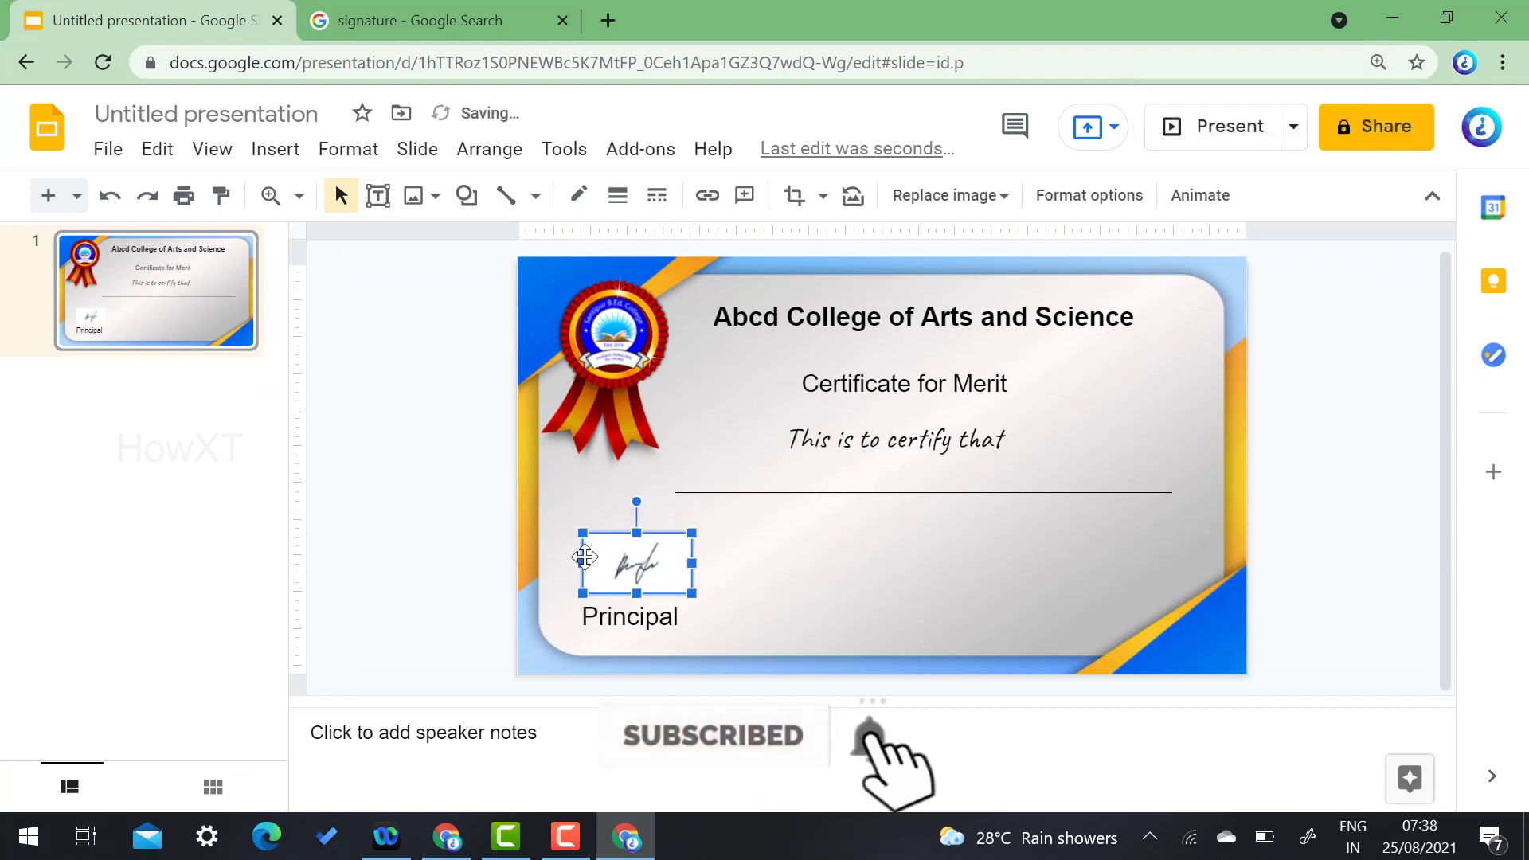
{"action": "left_click", "coordinate": [337, 539]}
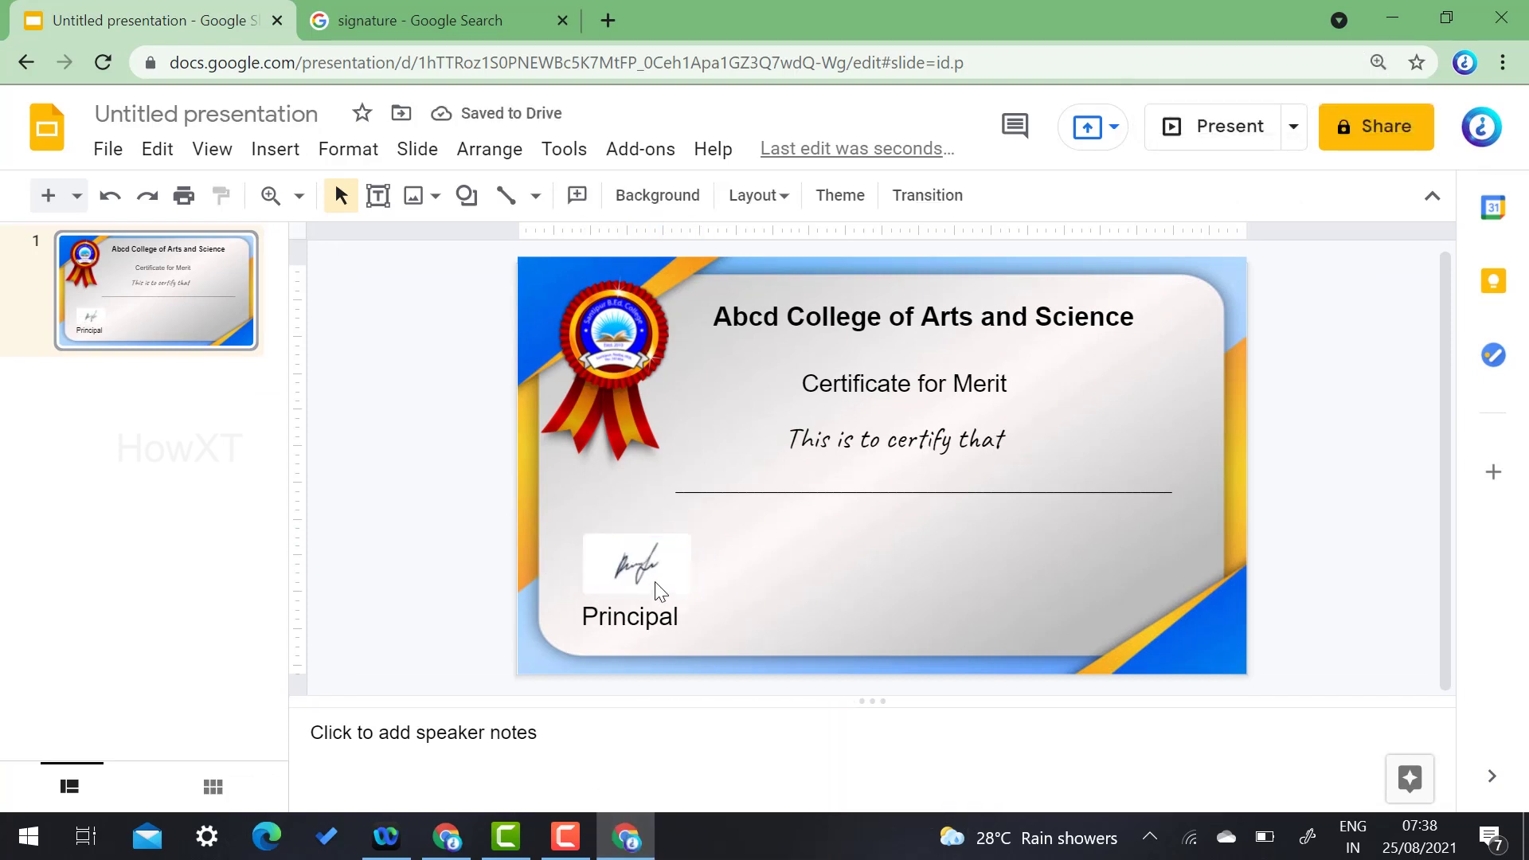
{"action": "left_click", "coordinate": [650, 577]}
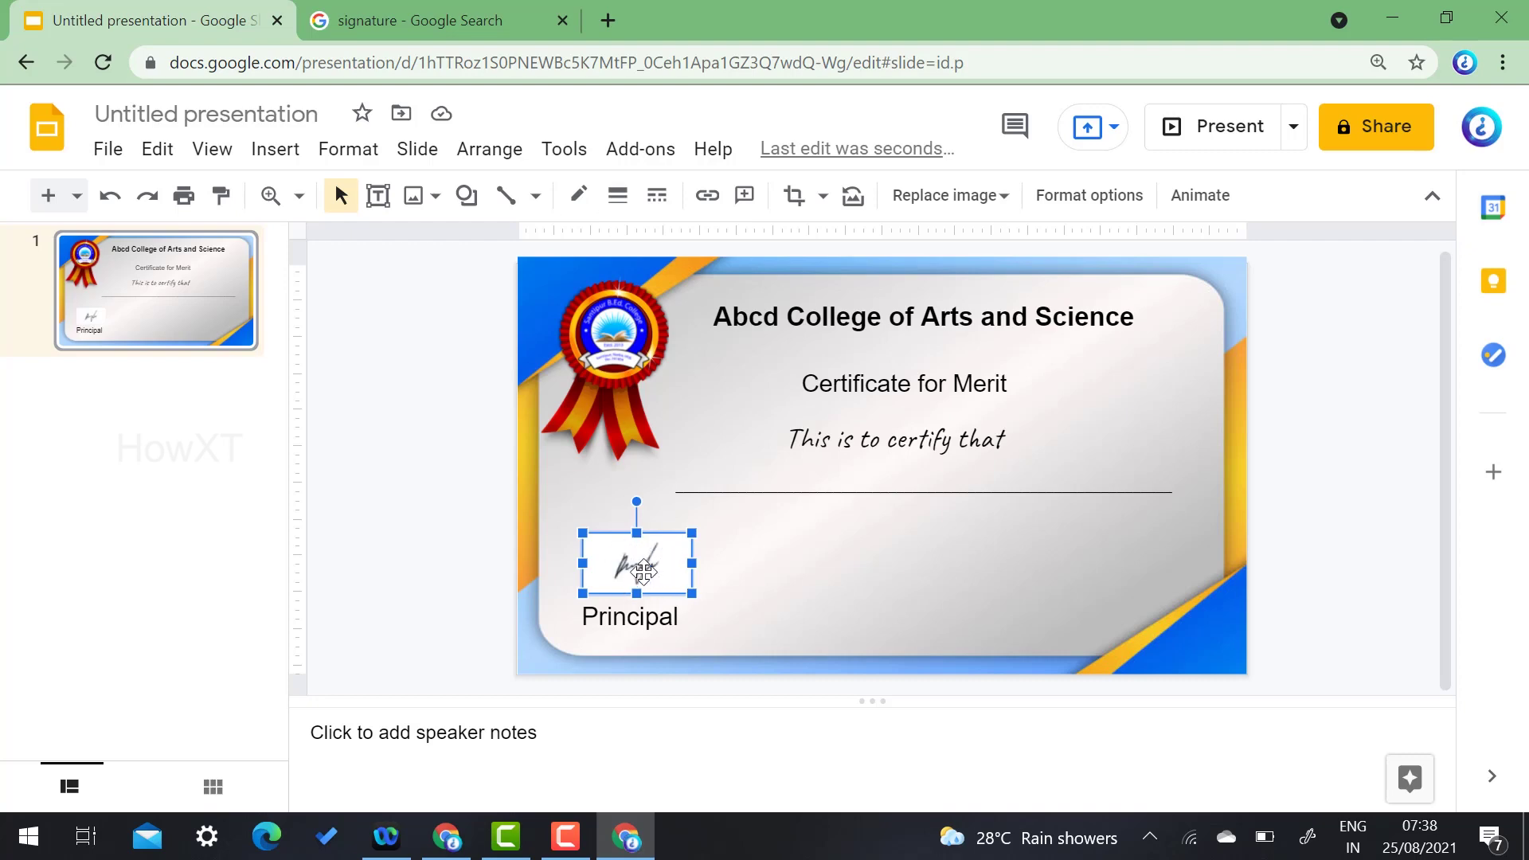
{"action": "key", "text": "Delete"}
Step: Save the previewed signature image to the computer as an SVG file
{"action": "left_click", "coordinate": [422, 20]}
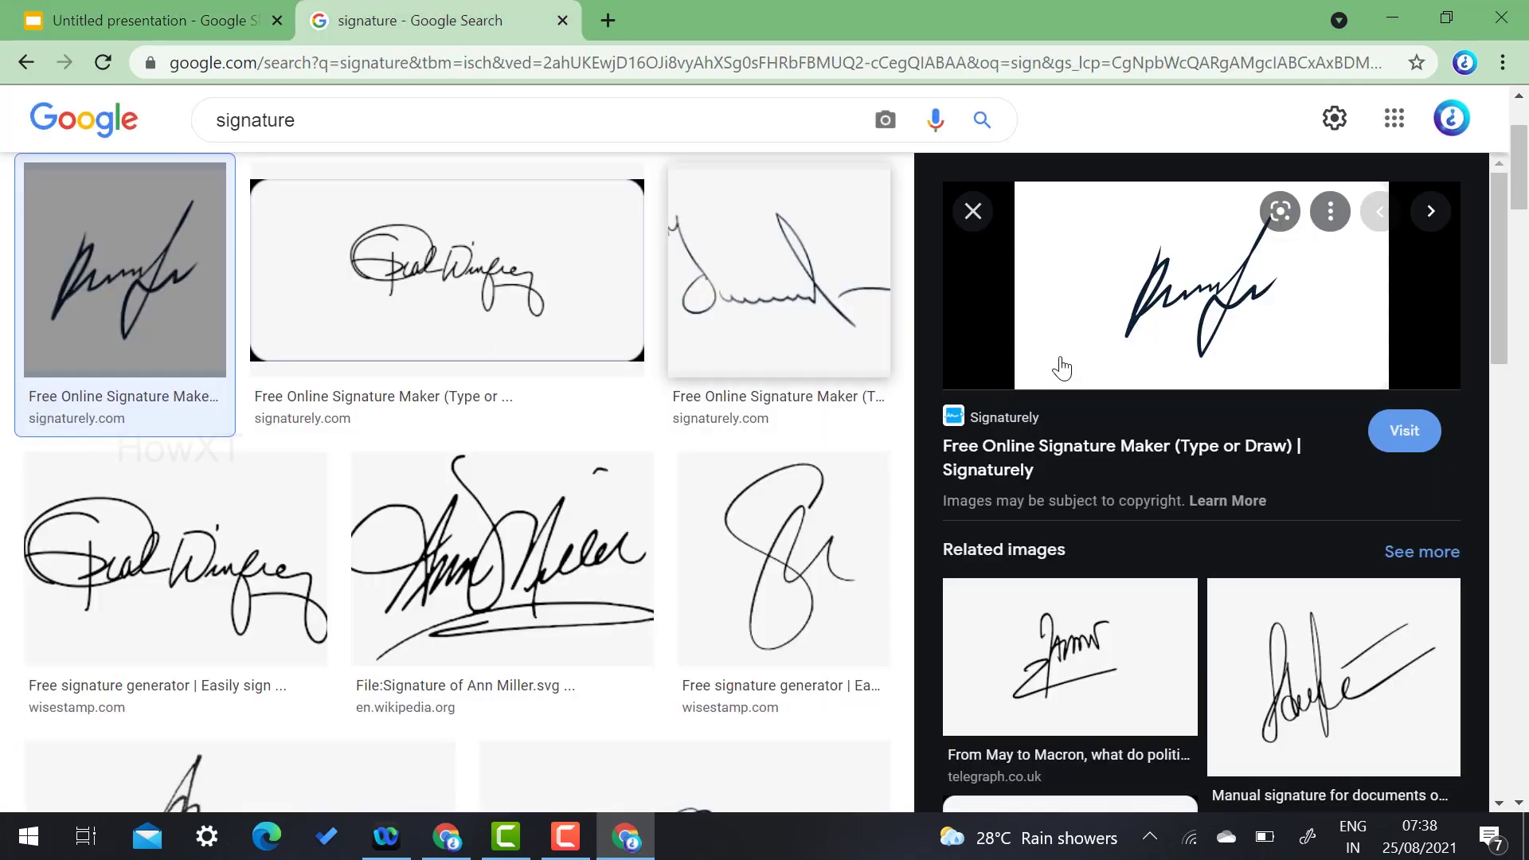
{"action": "right_click", "coordinate": [1162, 266]}
{"action": "left_click", "coordinate": [1254, 544]}
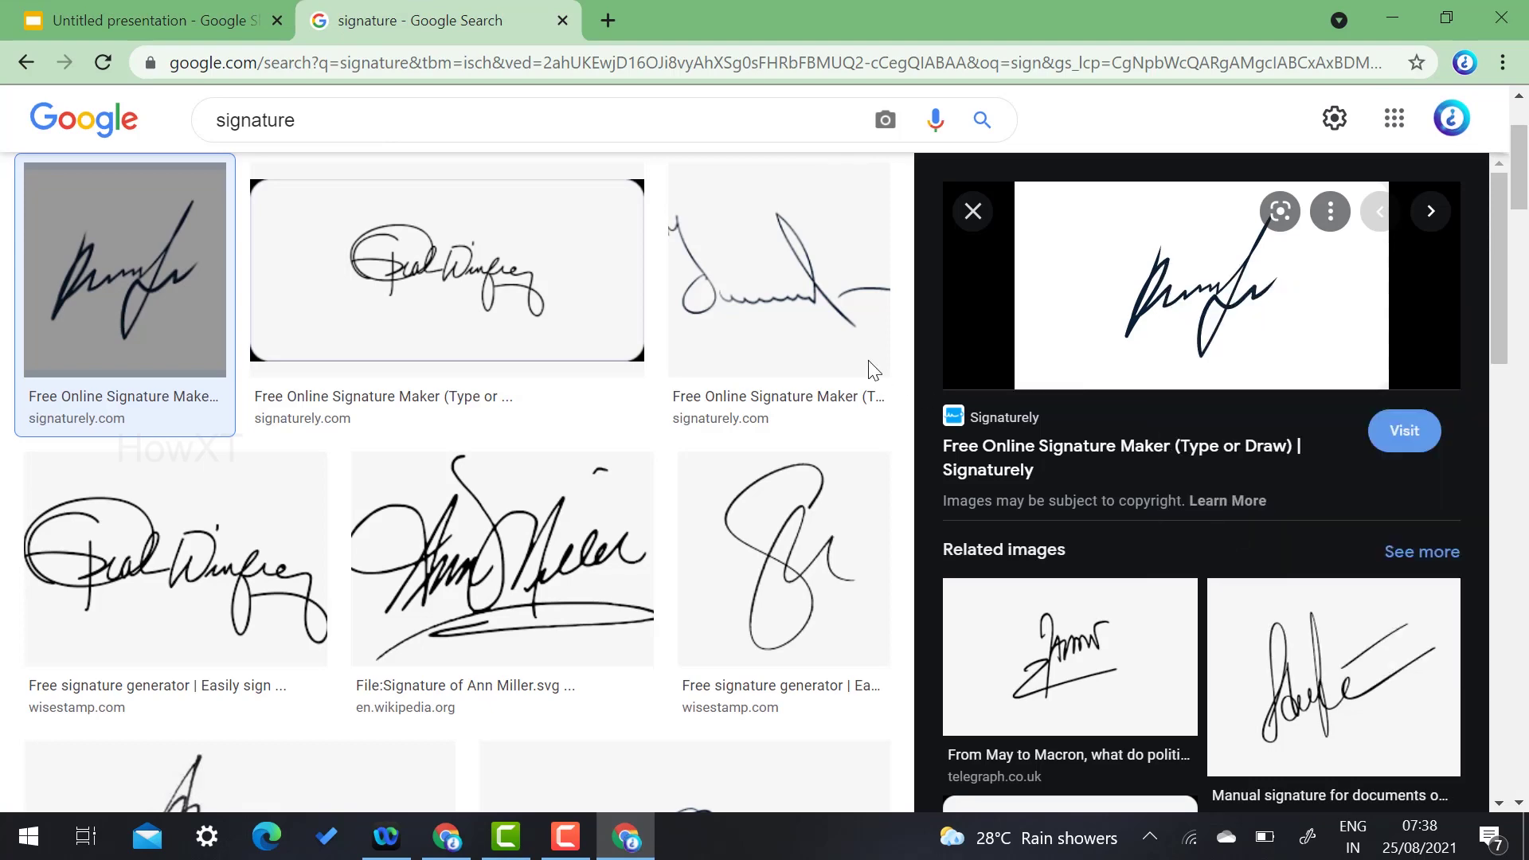
{"action": "left_click", "coordinate": [547, 534]}
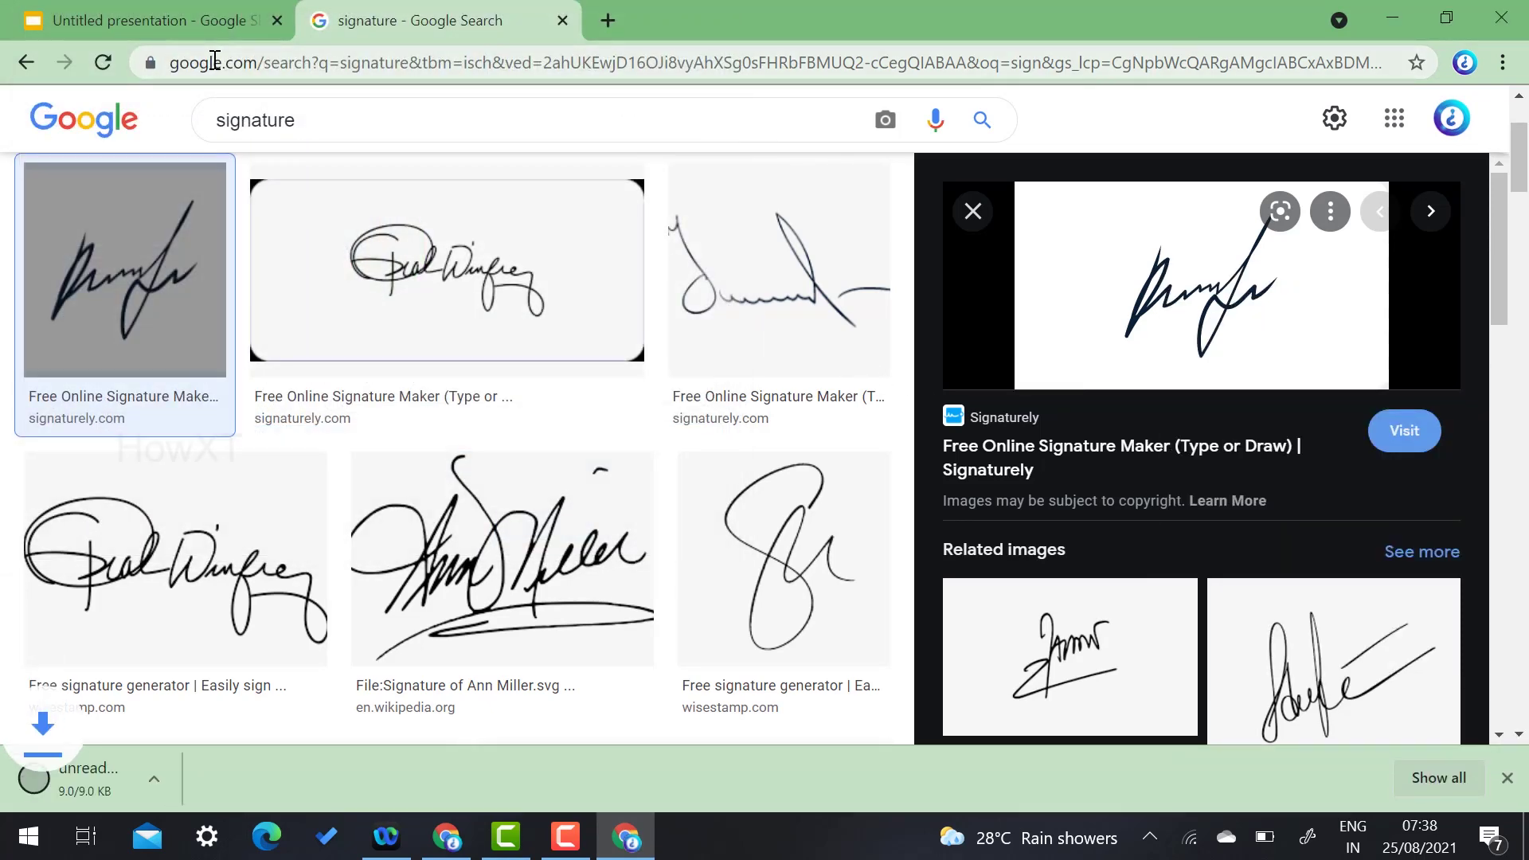
Step: Search 'remove background' in a new tab and open the remove.bg site
{"action": "key", "text": "ctrl+t"}
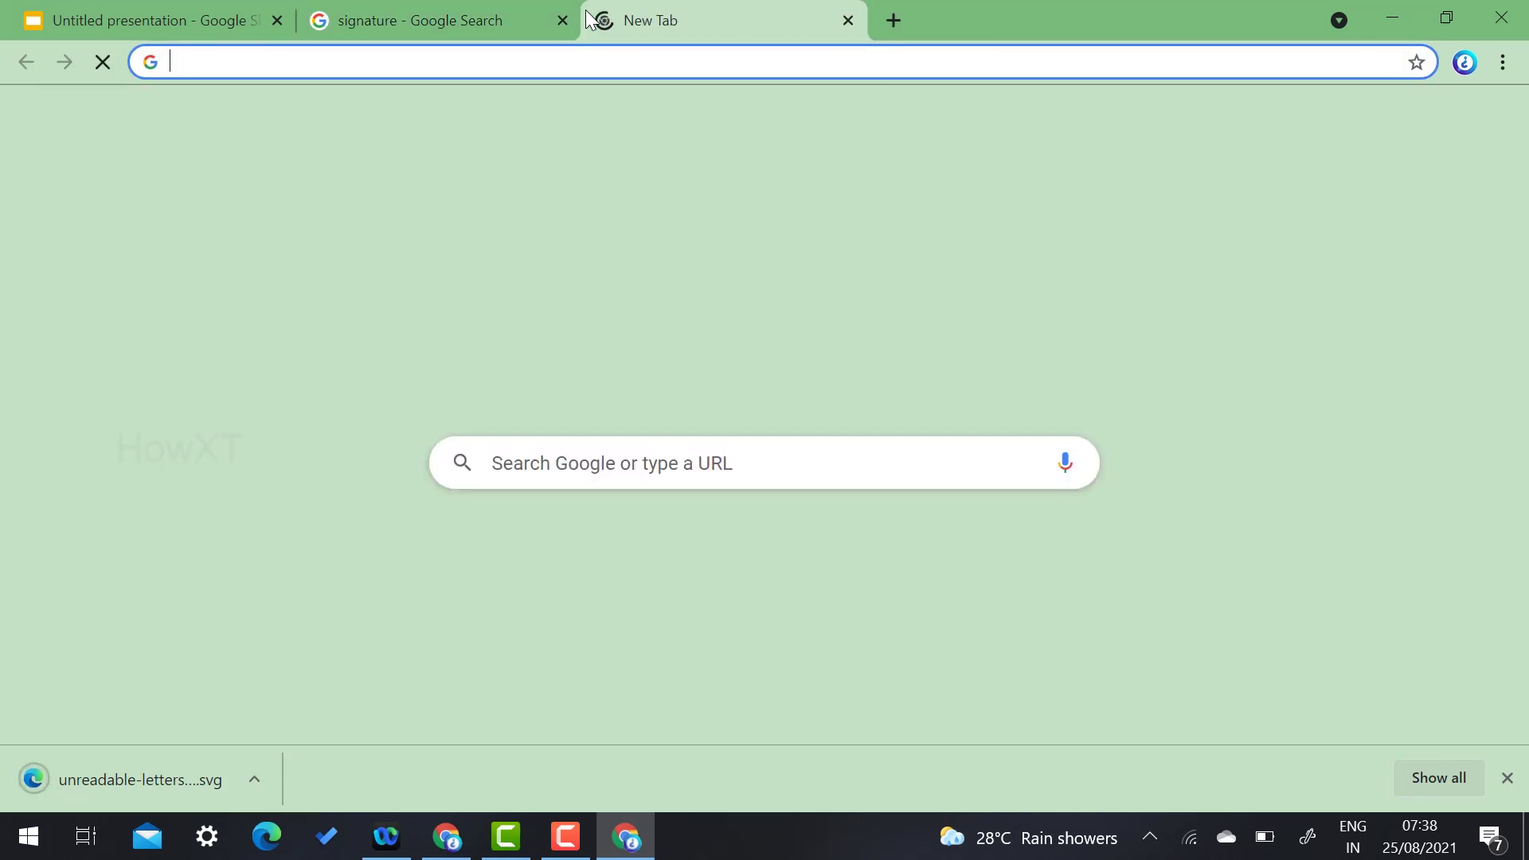
{"action": "type", "text": "remove"}
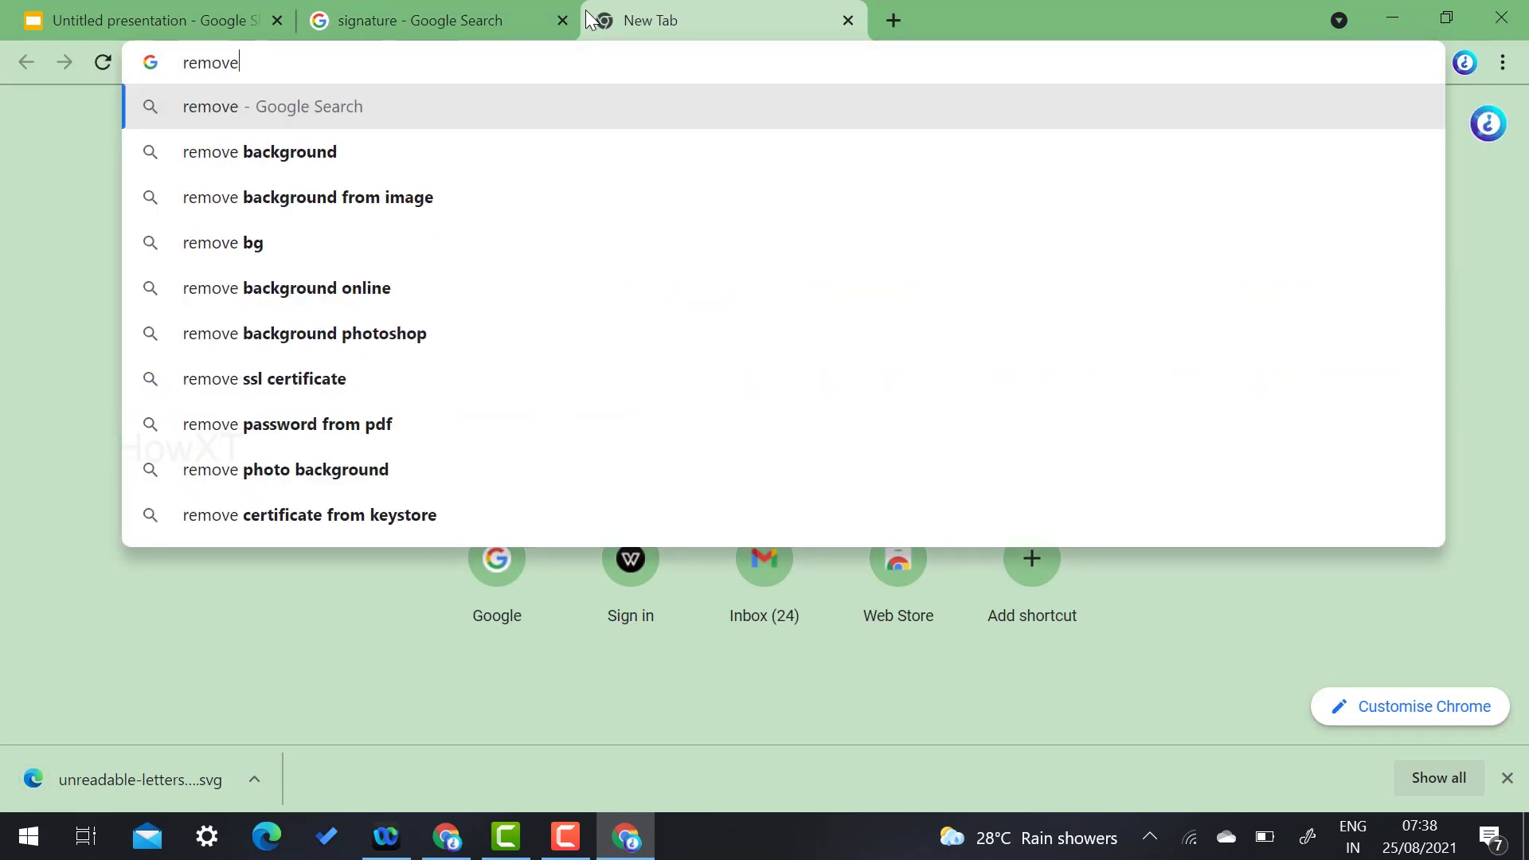
{"action": "key", "text": "Down"}
{"action": "key", "text": "Return"}
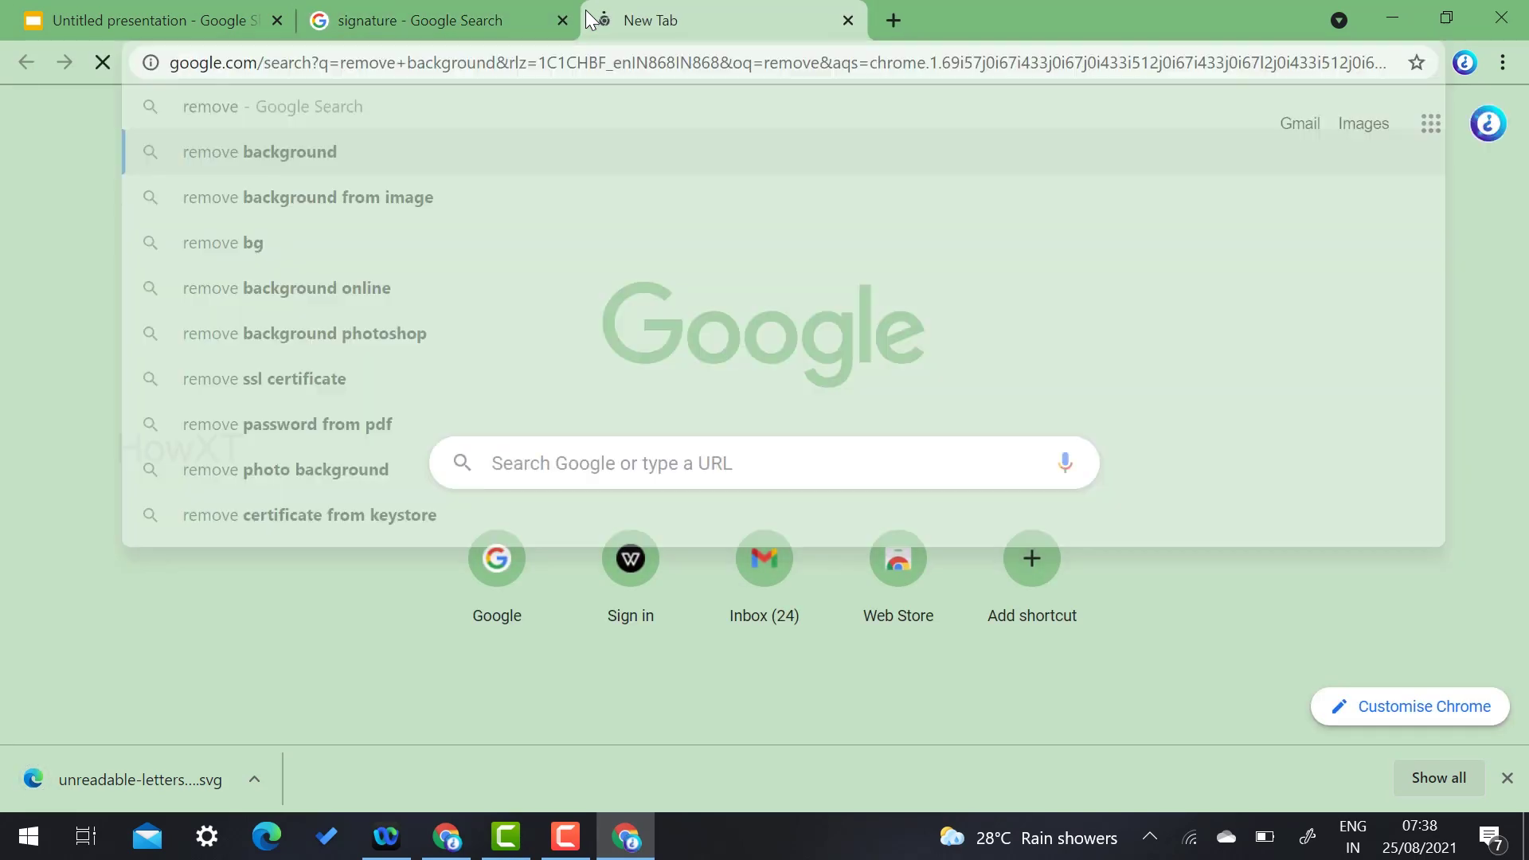
{"action": "left_click", "coordinate": [465, 351]}
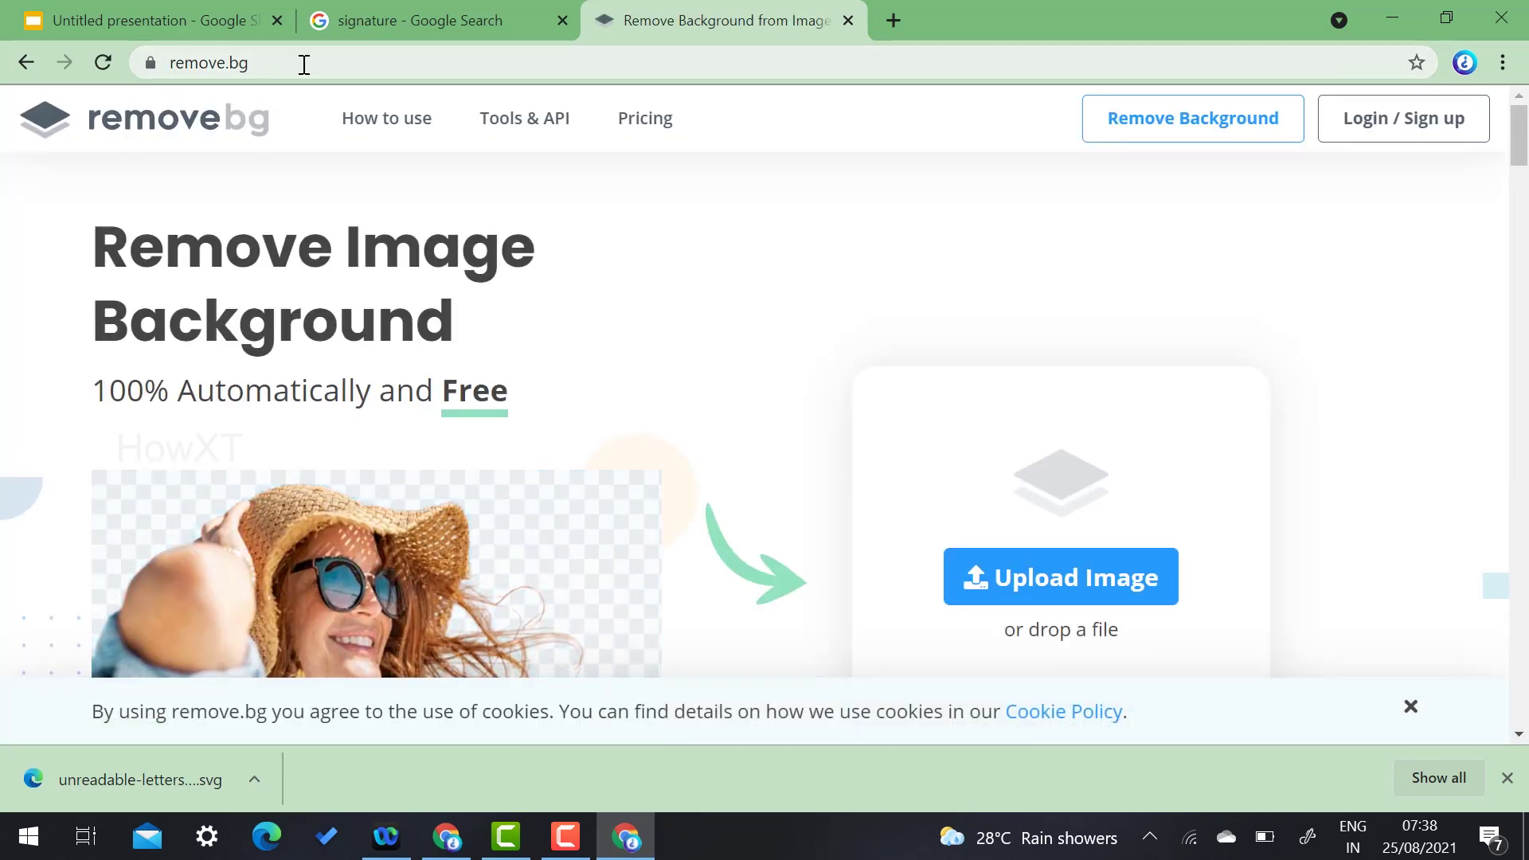
Step: Drop the SVG signature onto remove.bg, which rejects it as only JPG and PNG are accepted
{"action": "left_click", "coordinate": [1096, 580]}
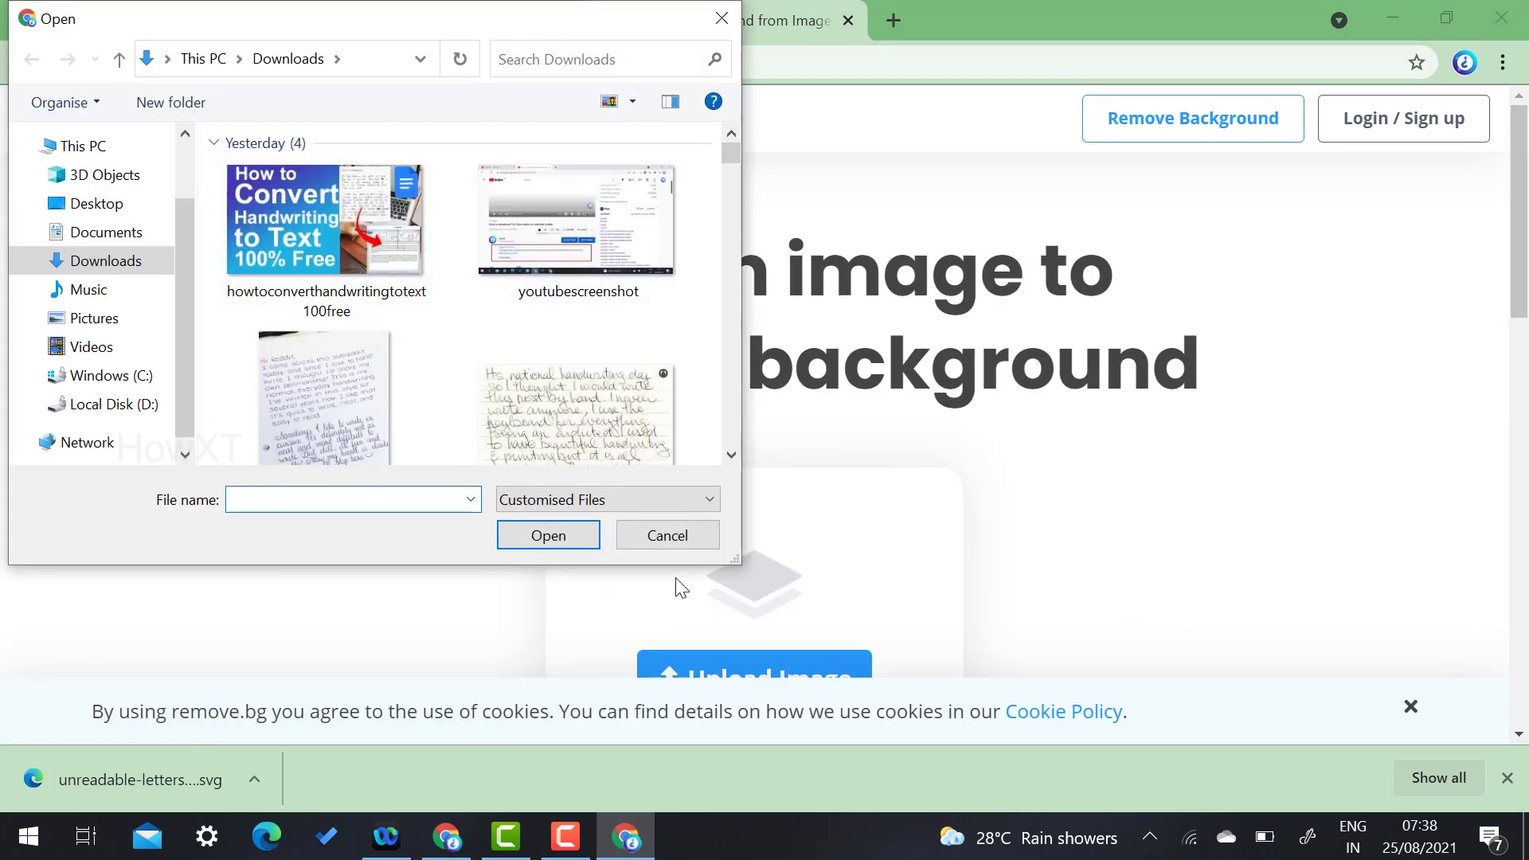
{"action": "left_click", "coordinate": [667, 535]}
{"action": "left_click", "coordinate": [264, 776]}
{"action": "left_click", "coordinate": [302, 696]}
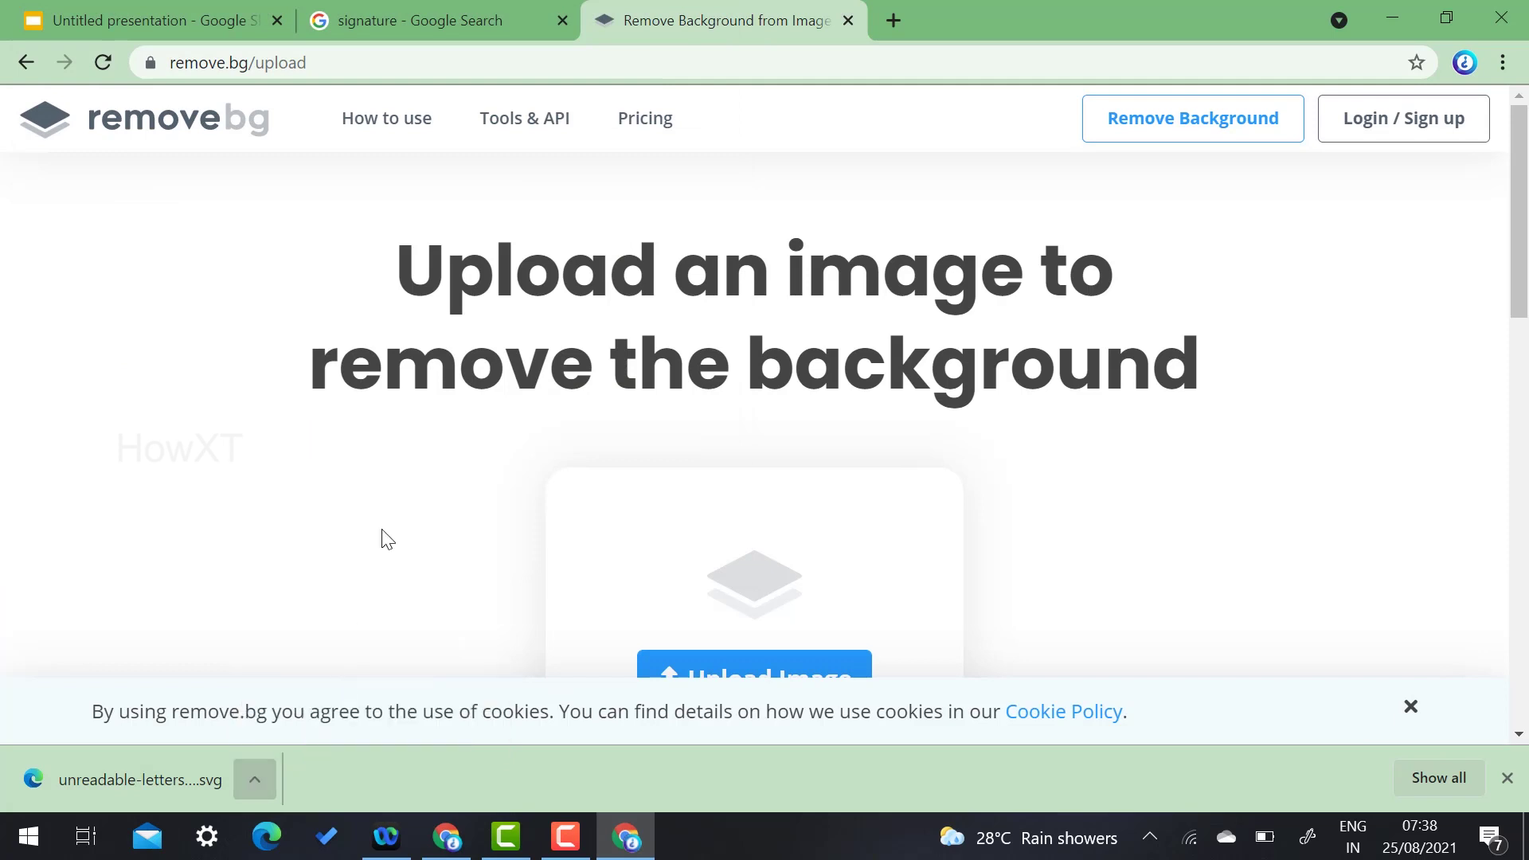
{"action": "left_click_drag", "start_coordinate": [322, 255], "coordinate": [842, 490]}
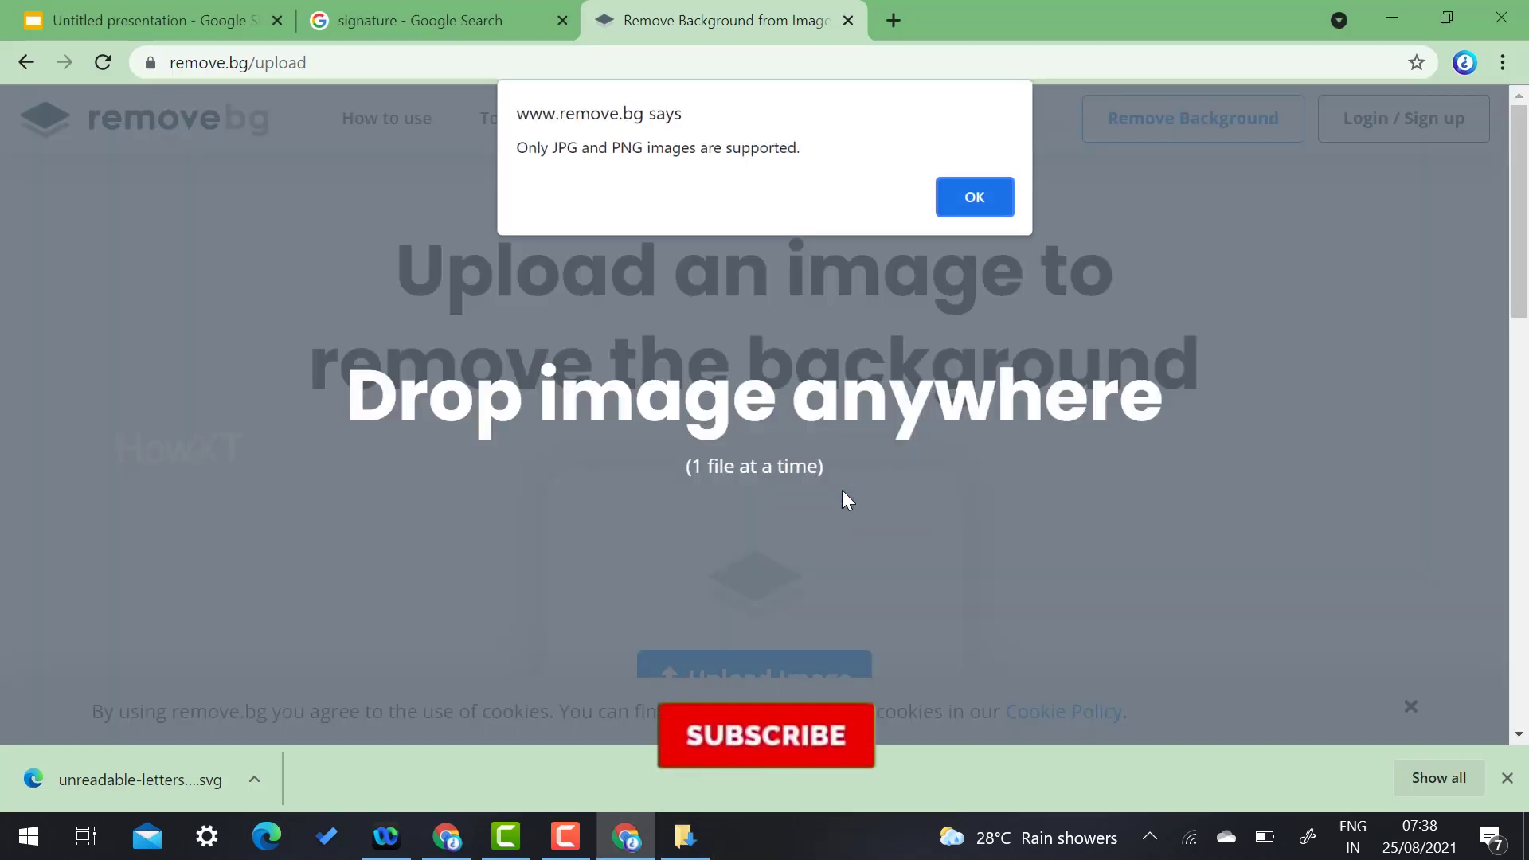
{"action": "left_click", "coordinate": [978, 194]}
{"action": "left_click", "coordinate": [151, 20]}
{"action": "left_click", "coordinate": [437, 20]}
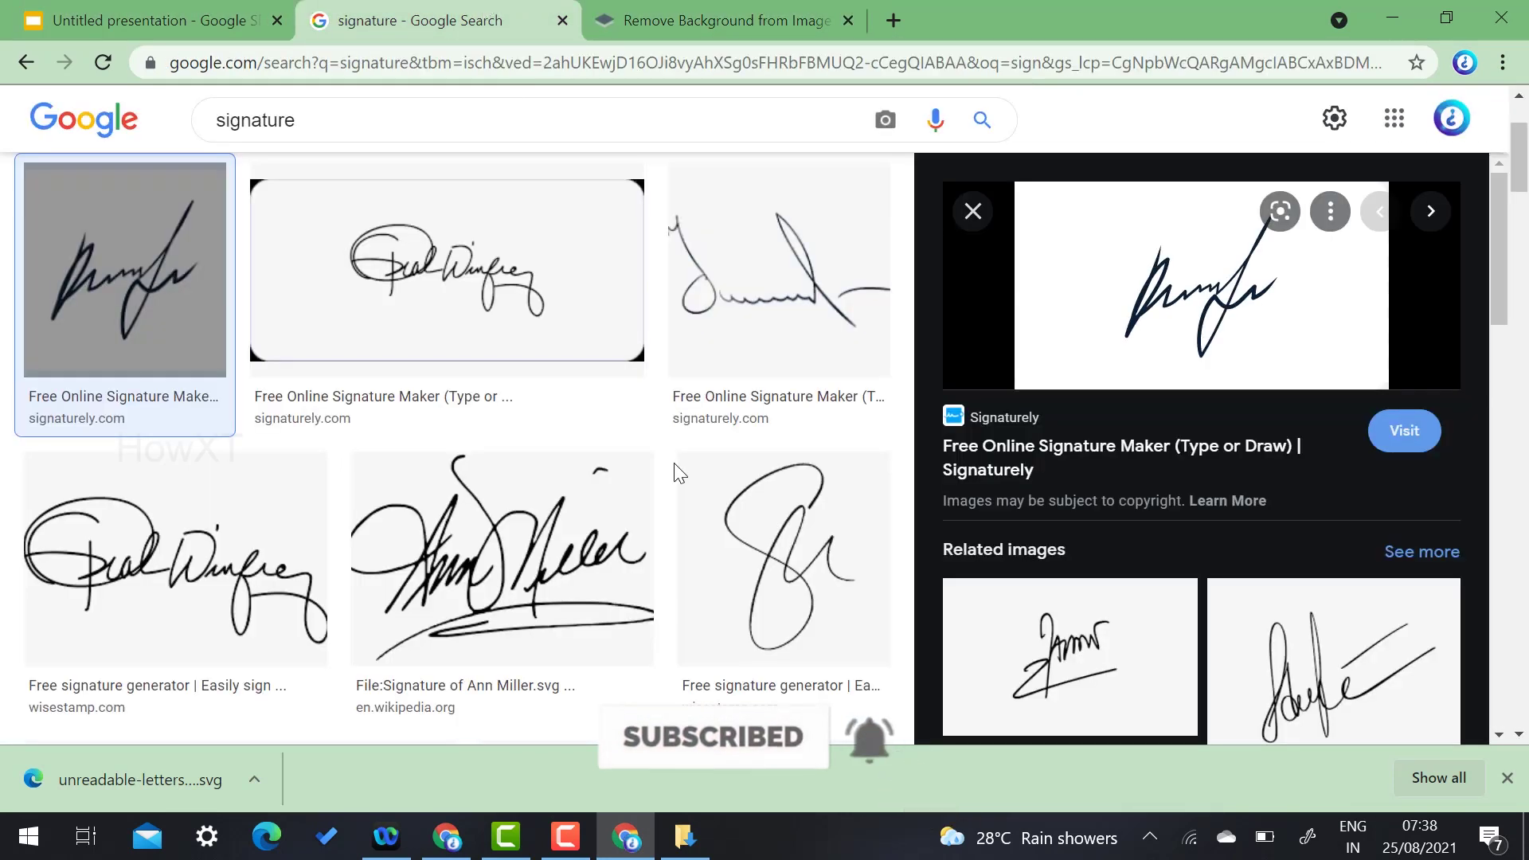
Step: Save the looping cursive Signaturely signature as a PNG in Downloads
{"action": "left_click", "coordinate": [764, 302]}
{"action": "left_click", "coordinate": [446, 271]}
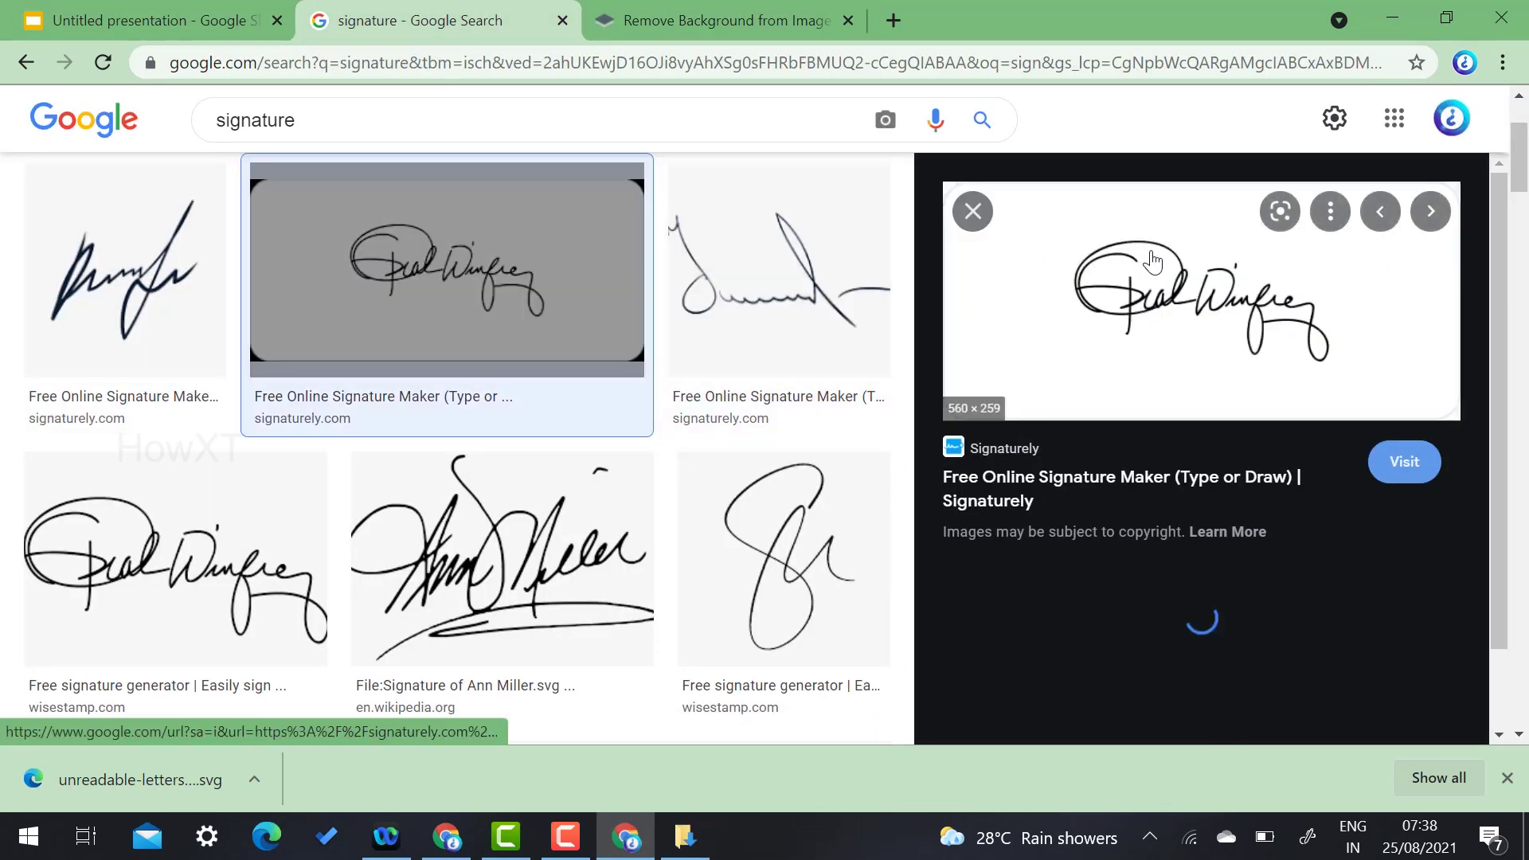
{"action": "right_click", "coordinate": [1152, 261]}
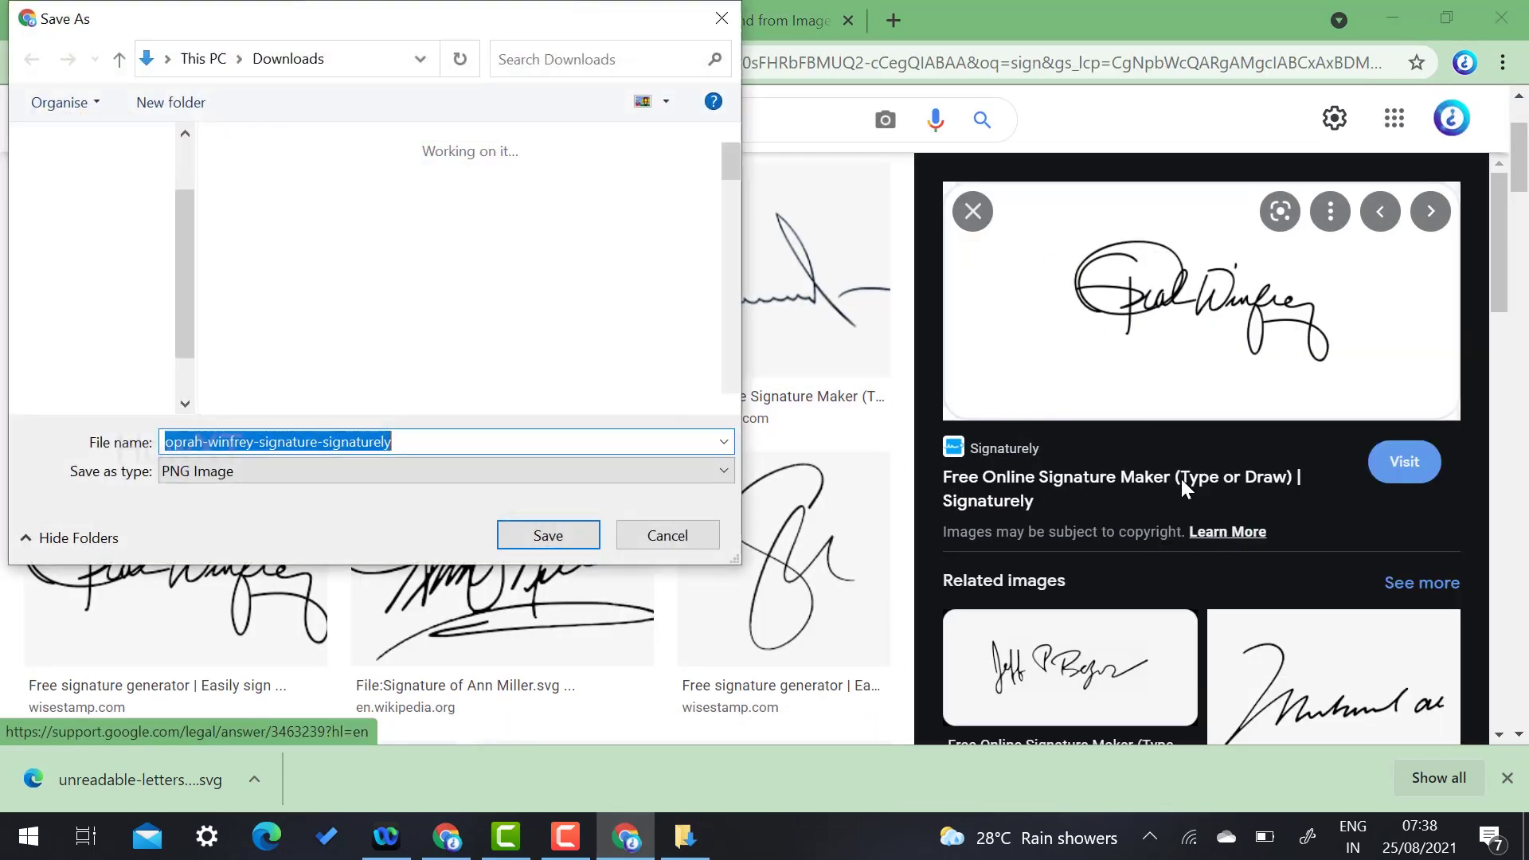
{"action": "left_click", "coordinate": [574, 543]}
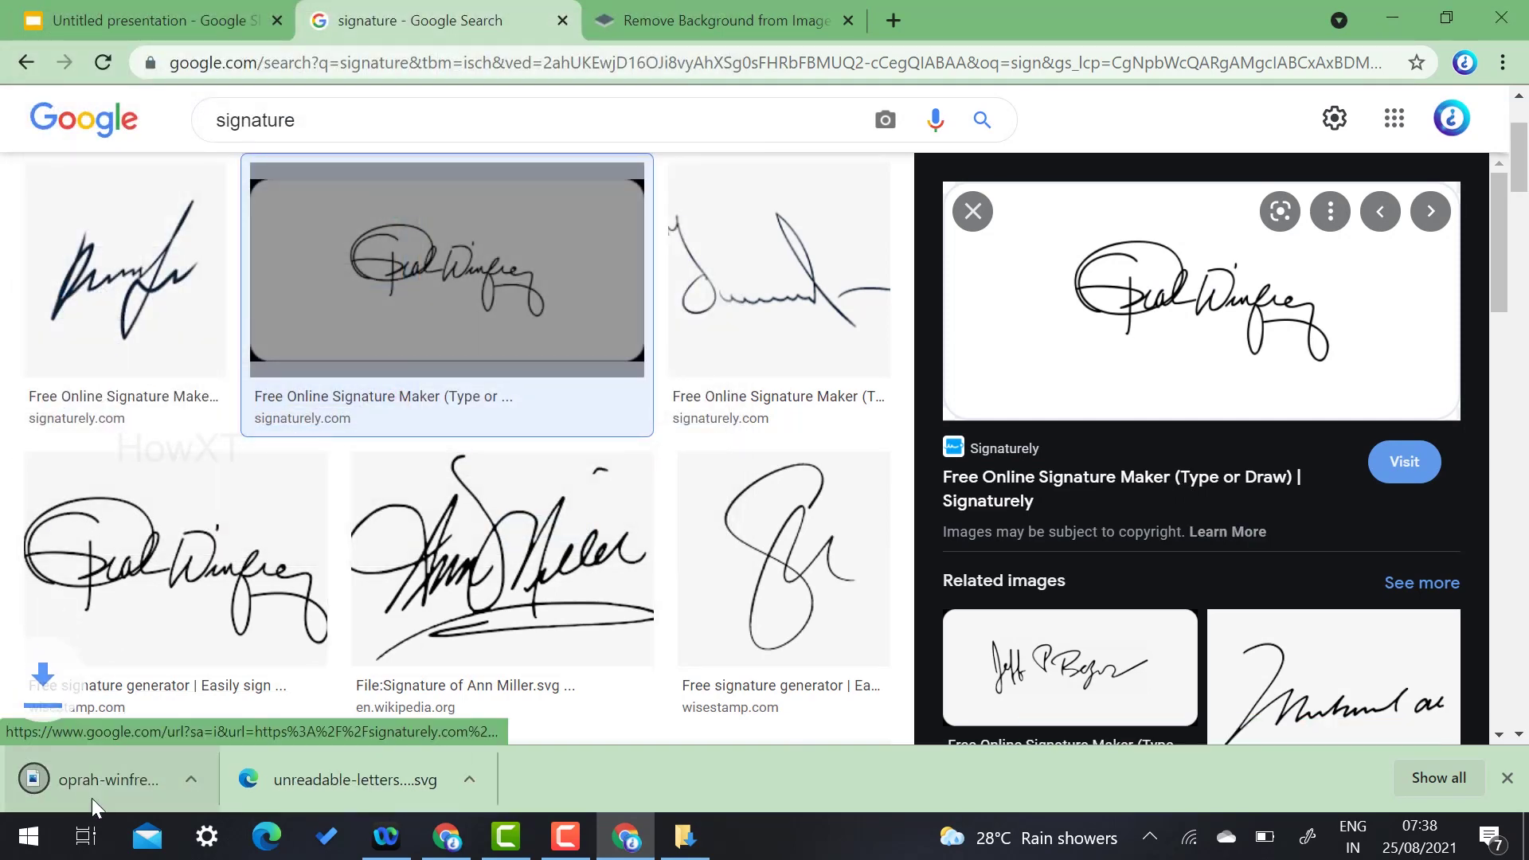
{"action": "left_click", "coordinate": [686, 10]}
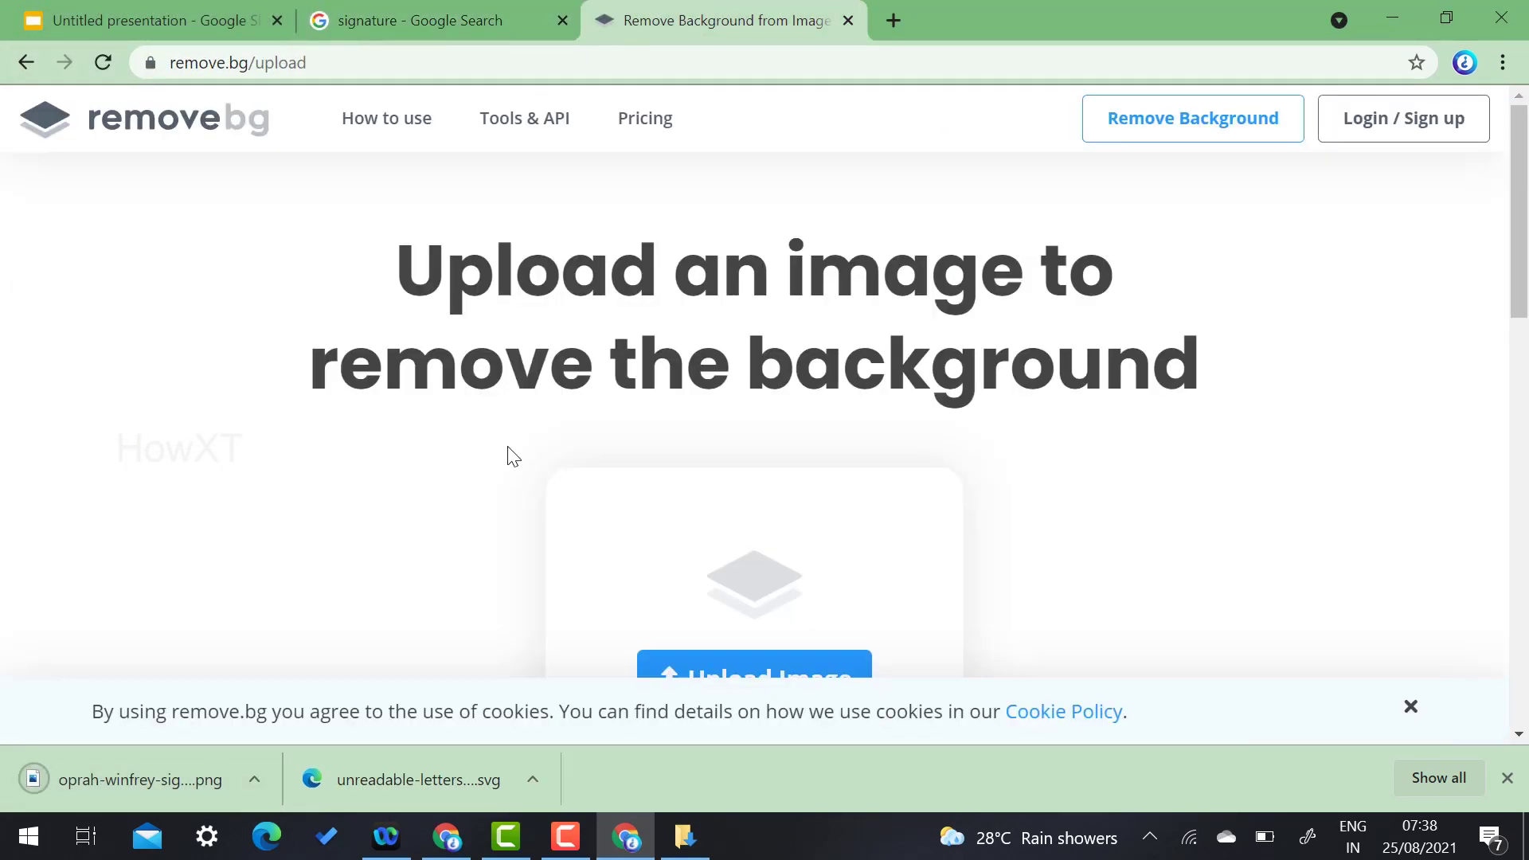
Step: Upload the signature PNG to remove.bg and download the transparent 560 × 259 result
{"action": "left_click", "coordinate": [748, 660]}
{"action": "left_click", "coordinate": [322, 219]}
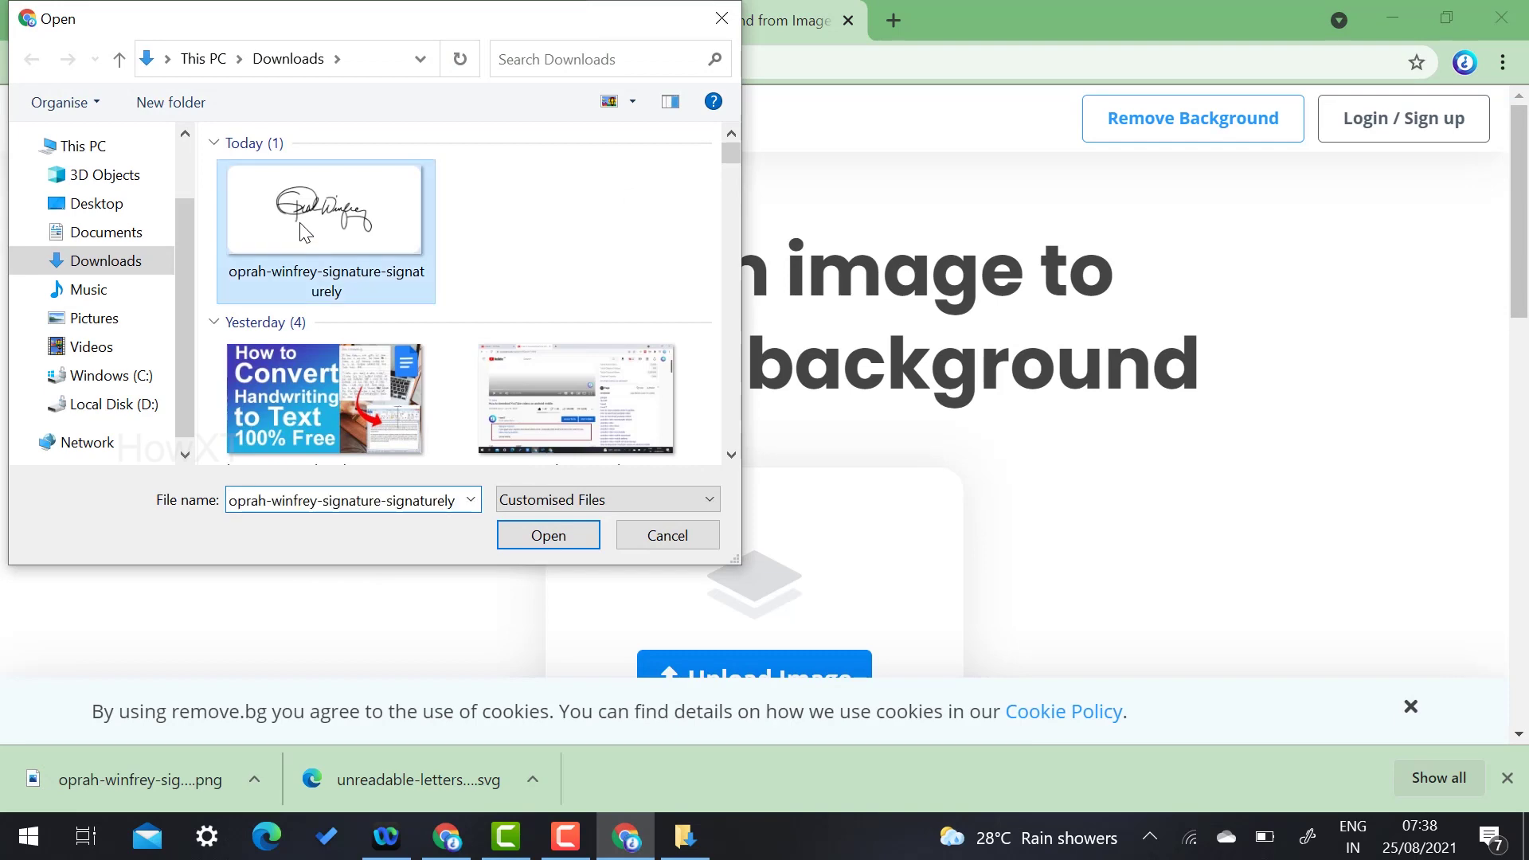
{"action": "left_click", "coordinate": [548, 535]}
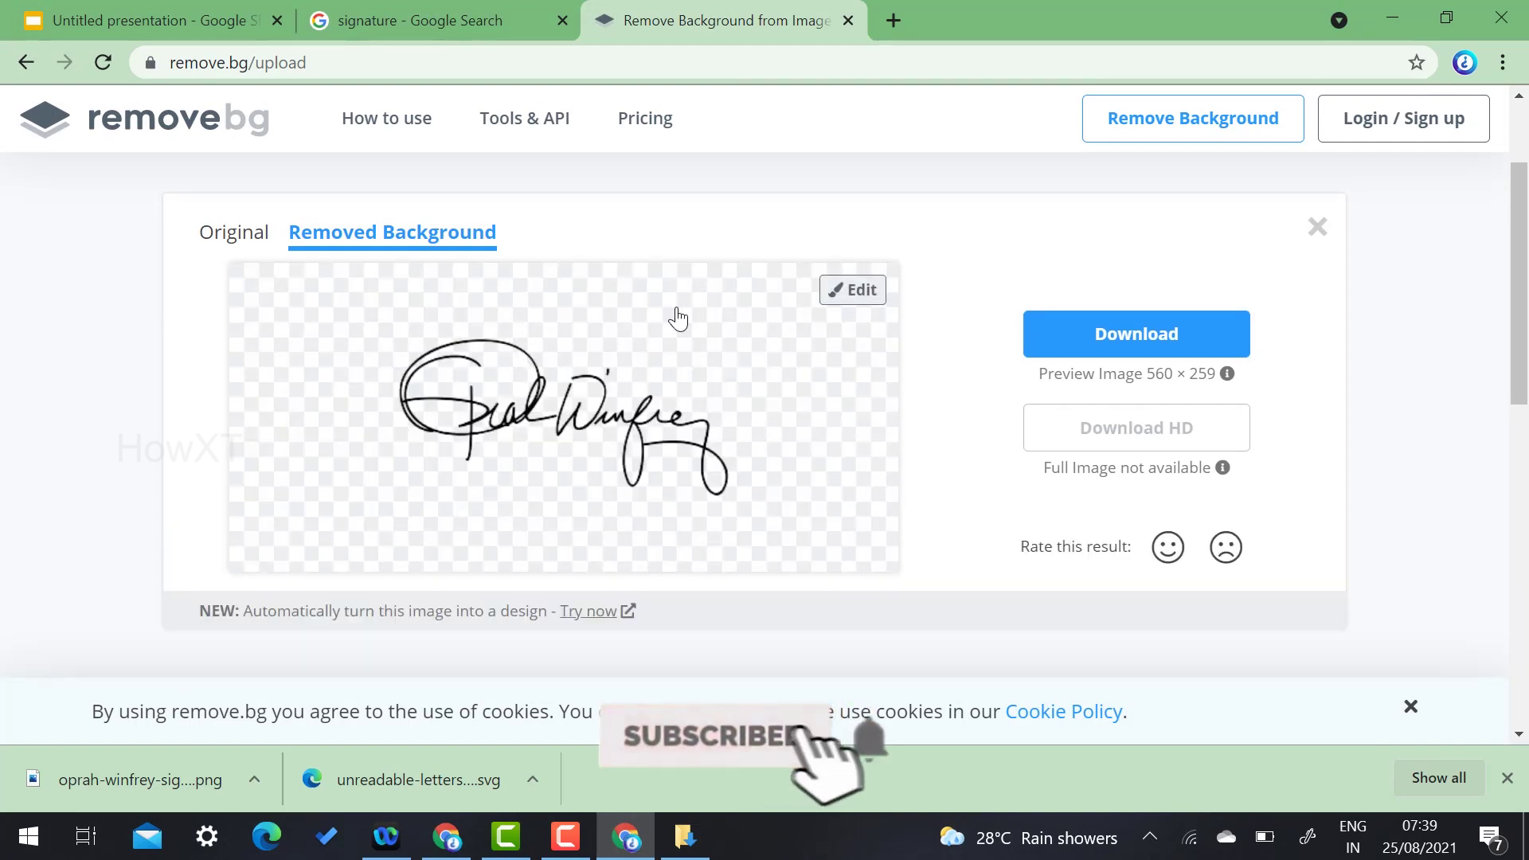
{"action": "left_click", "coordinate": [1112, 335]}
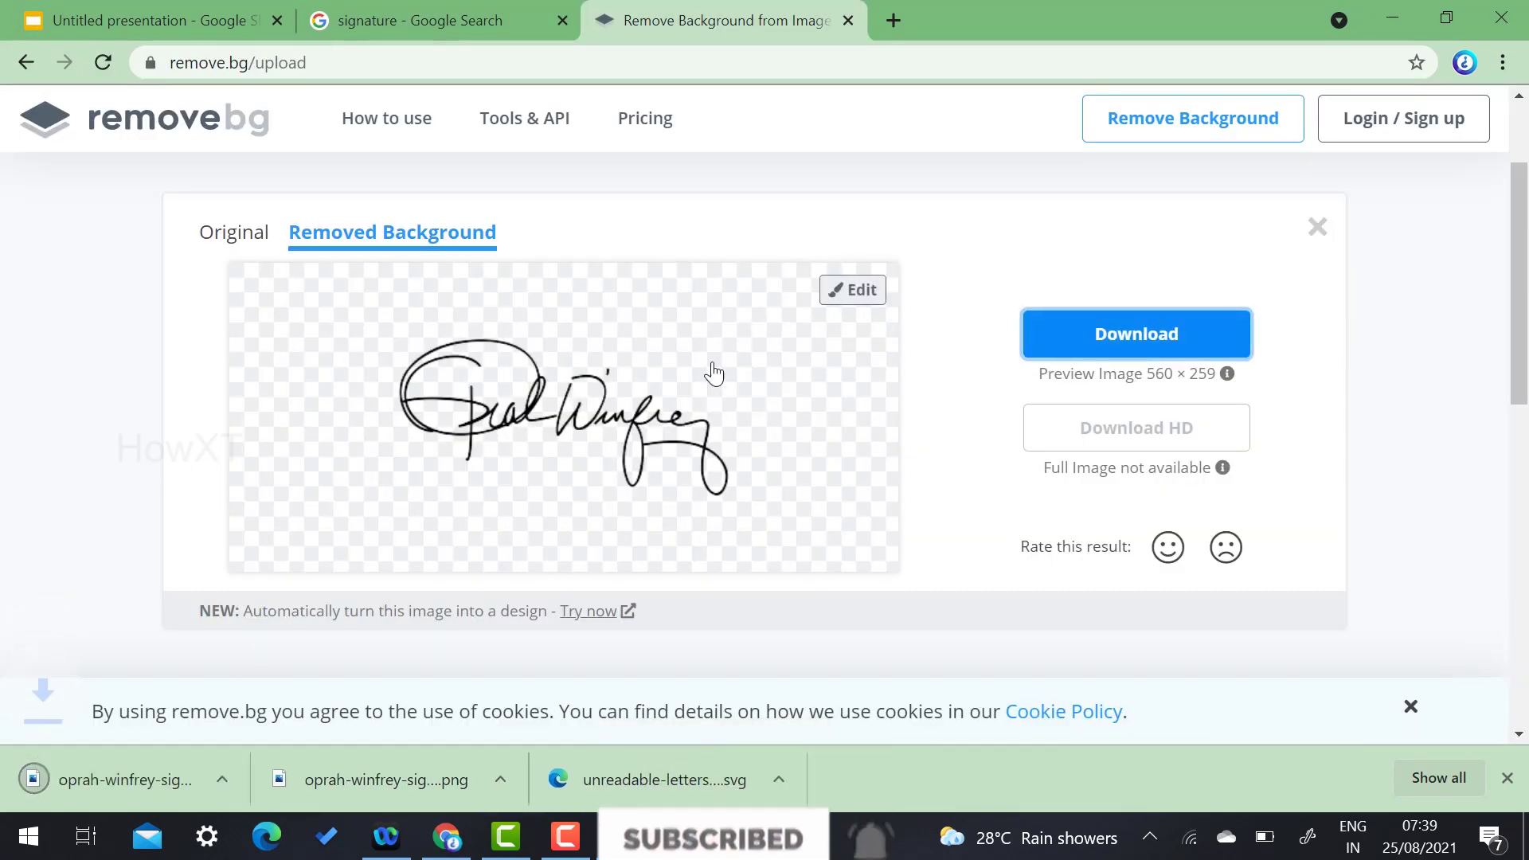
{"action": "left_click", "coordinate": [249, 781]}
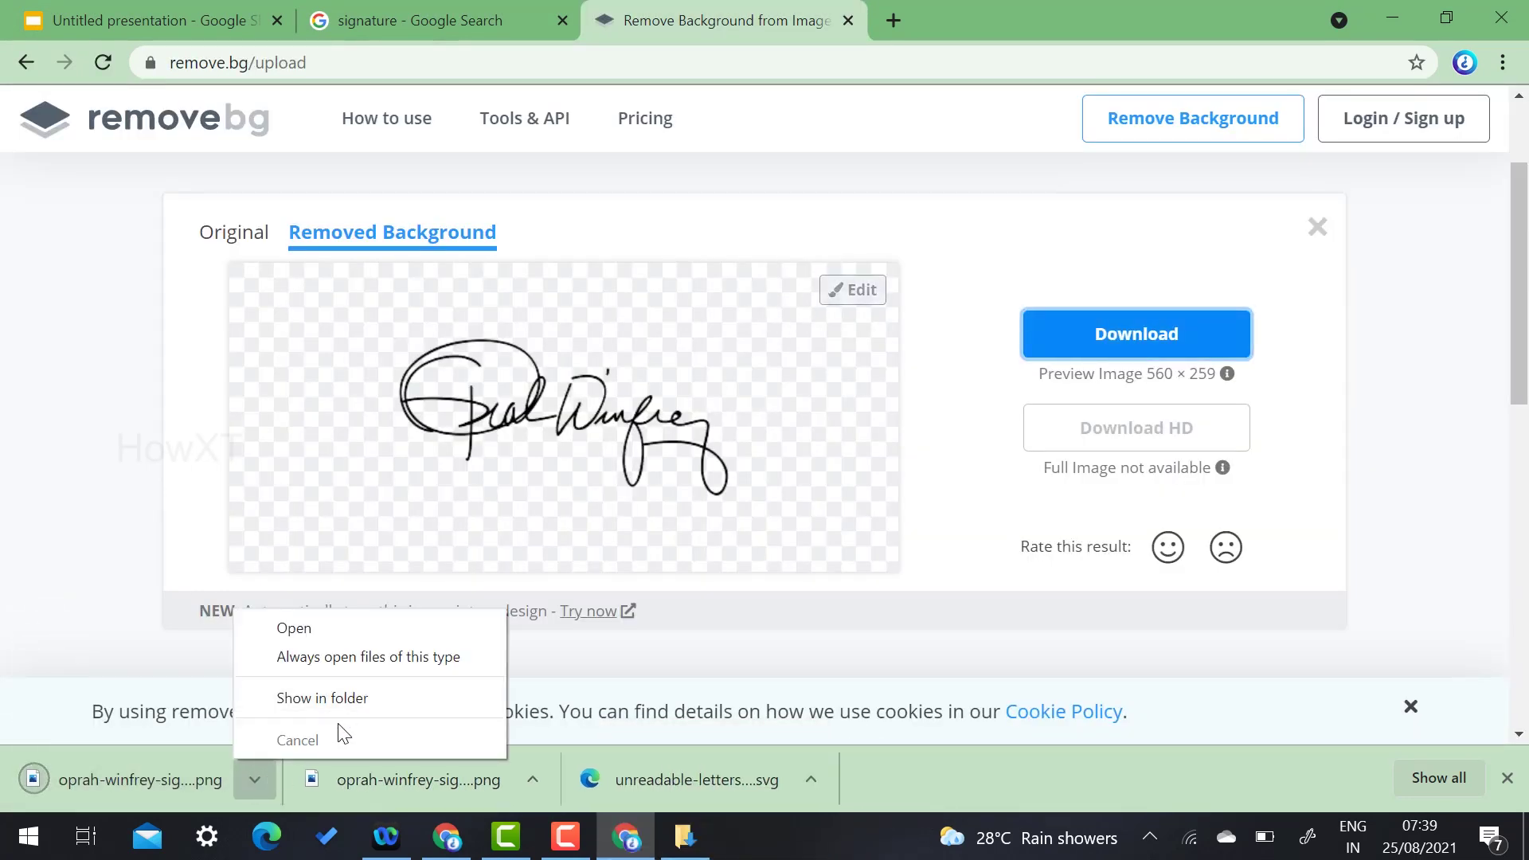
Step: Drag the removebg signature PNG onto the slide, shrink it and place it above 'Principal'
{"action": "left_click", "coordinate": [347, 697]}
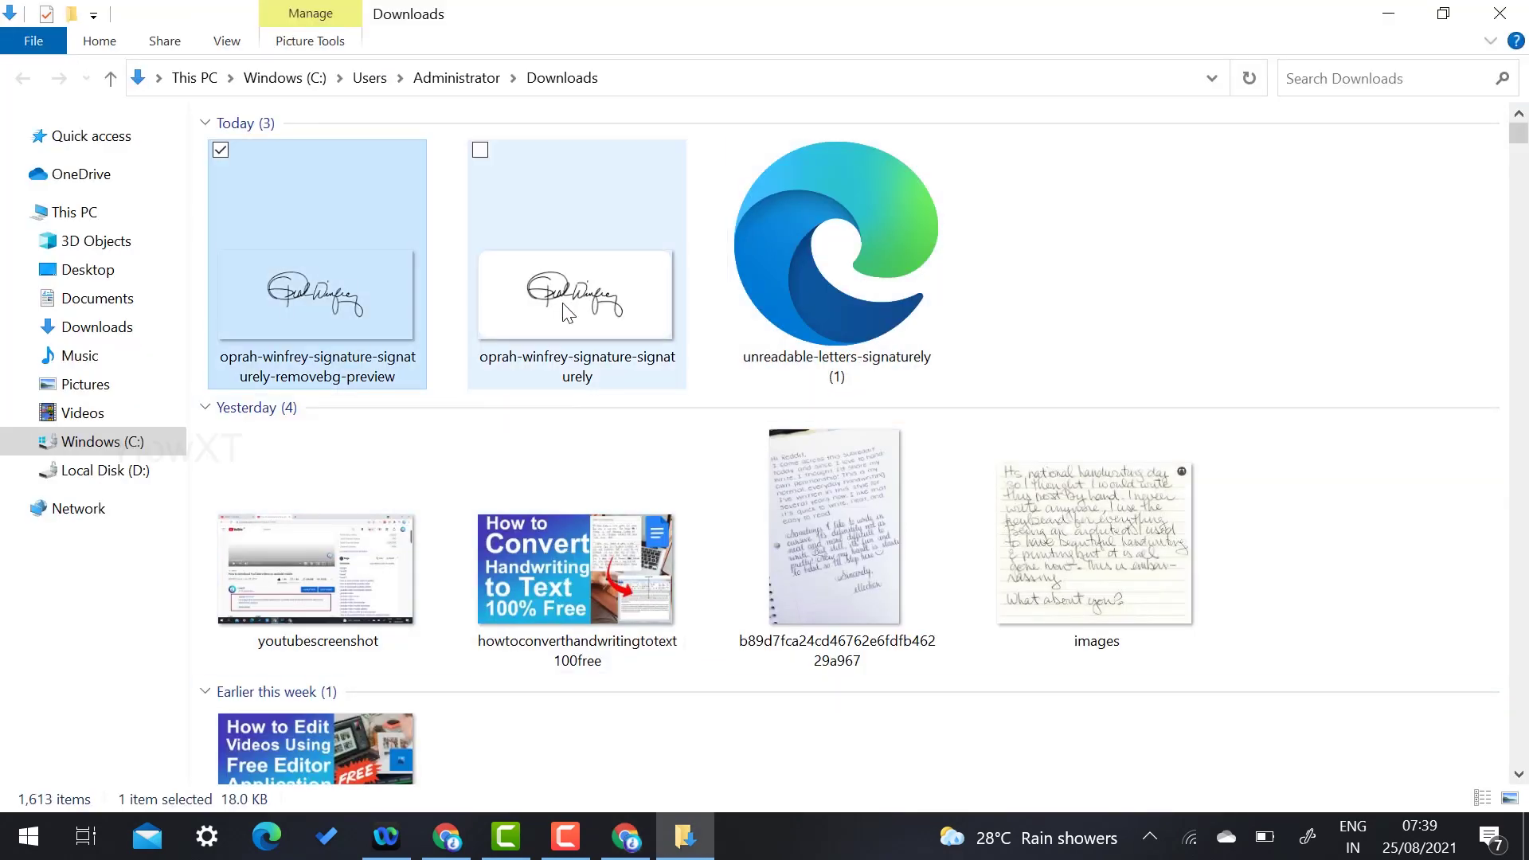
{"action": "key", "text": "alt+Tab"}
{"action": "left_click", "coordinate": [159, 16]}
{"action": "left_click_drag", "start_coordinate": [607, 526], "coordinate": [625, 518]}
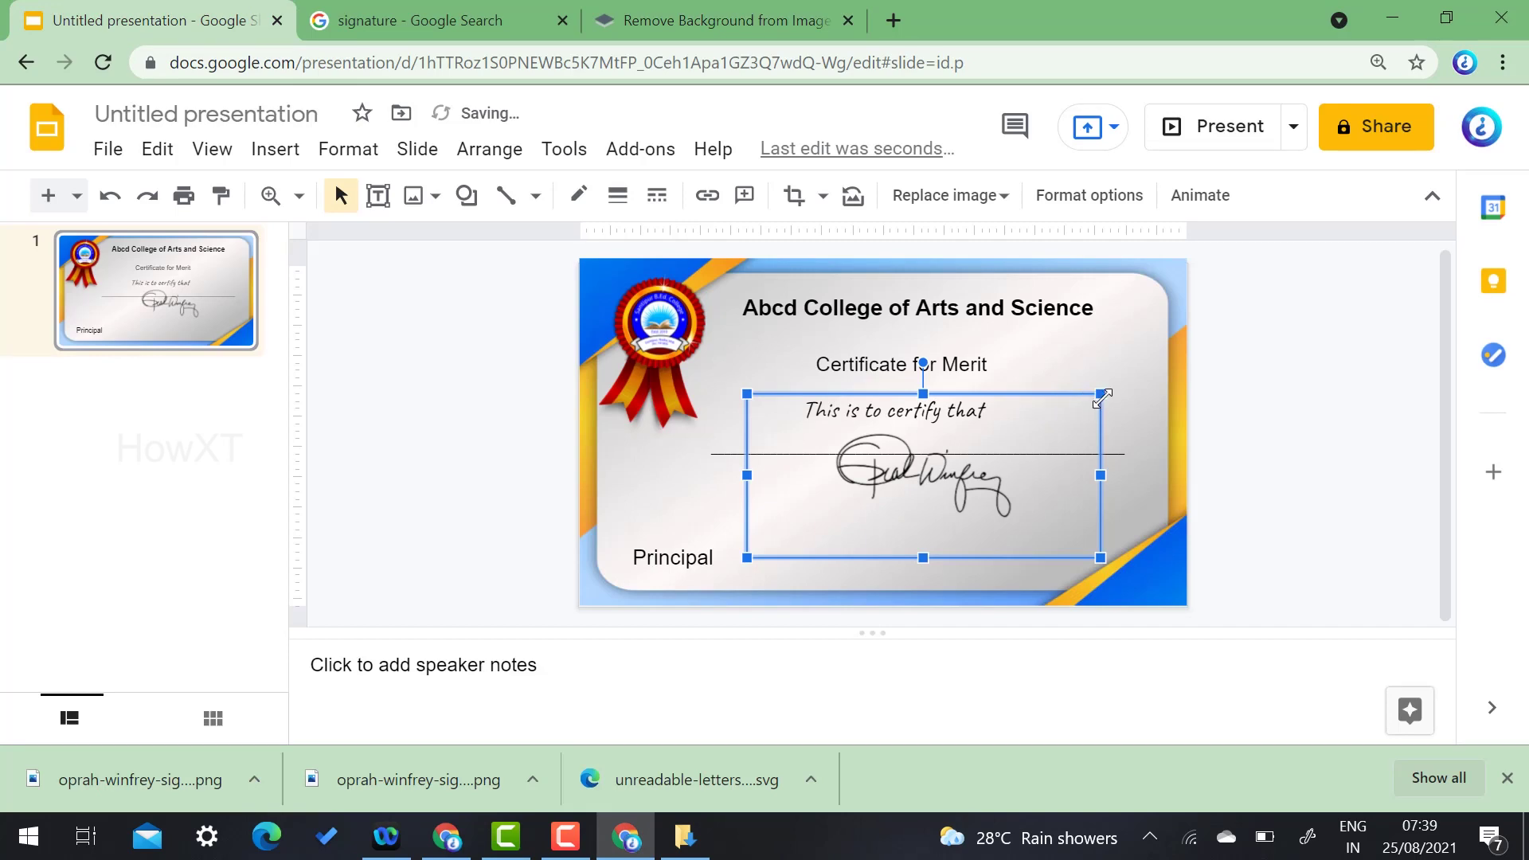
{"action": "left_click_drag", "start_coordinate": [1057, 416], "coordinate": [892, 489]}
{"action": "mouse_move", "coordinate": [820, 523]}
{"action": "left_mouse_down"}
{"action": "mouse_move", "coordinate": [648, 521]}
{"action": "mouse_move", "coordinate": [694, 512]}
{"action": "left_mouse_up"}
{"action": "left_click", "coordinate": [717, 20]}
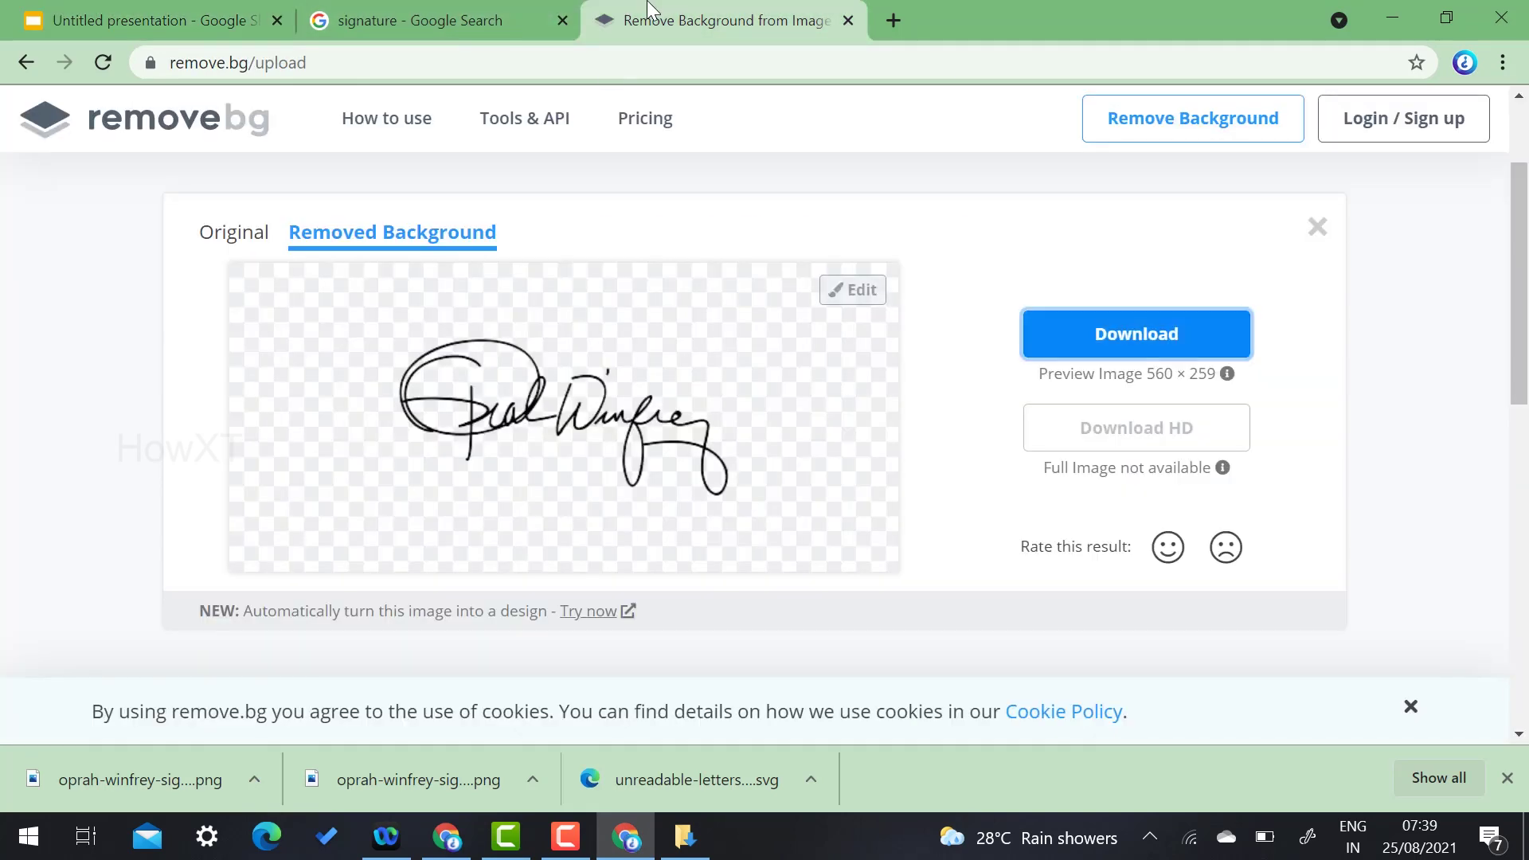
{"action": "left_click", "coordinate": [253, 12]}
{"action": "left_click", "coordinate": [417, 559]}
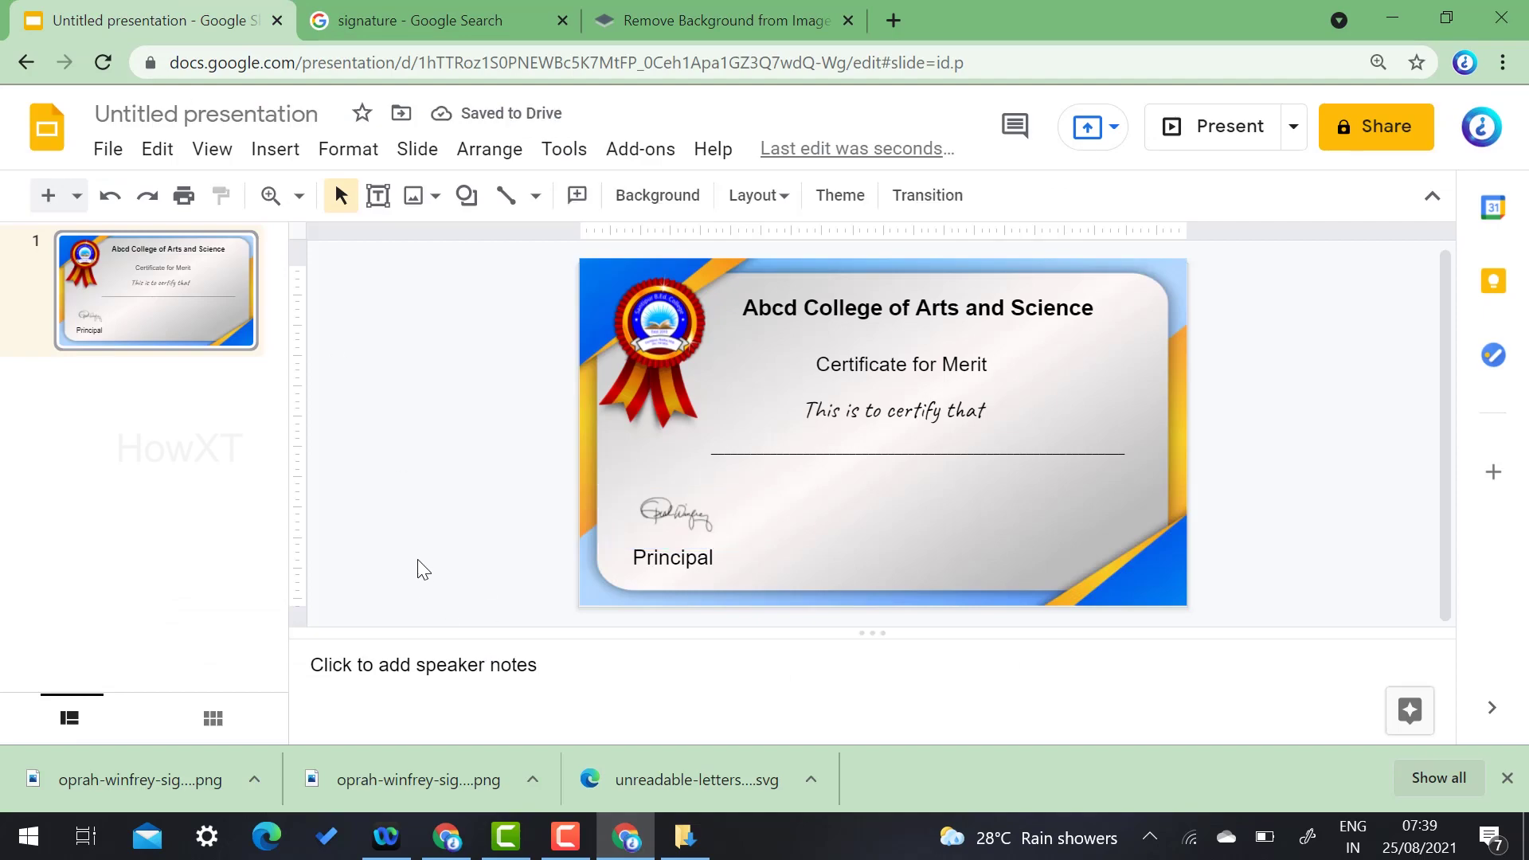
Step: Preview the certificate as a full-screen slideshow, then return to the signature image results
{"action": "left_click", "coordinate": [1230, 141]}
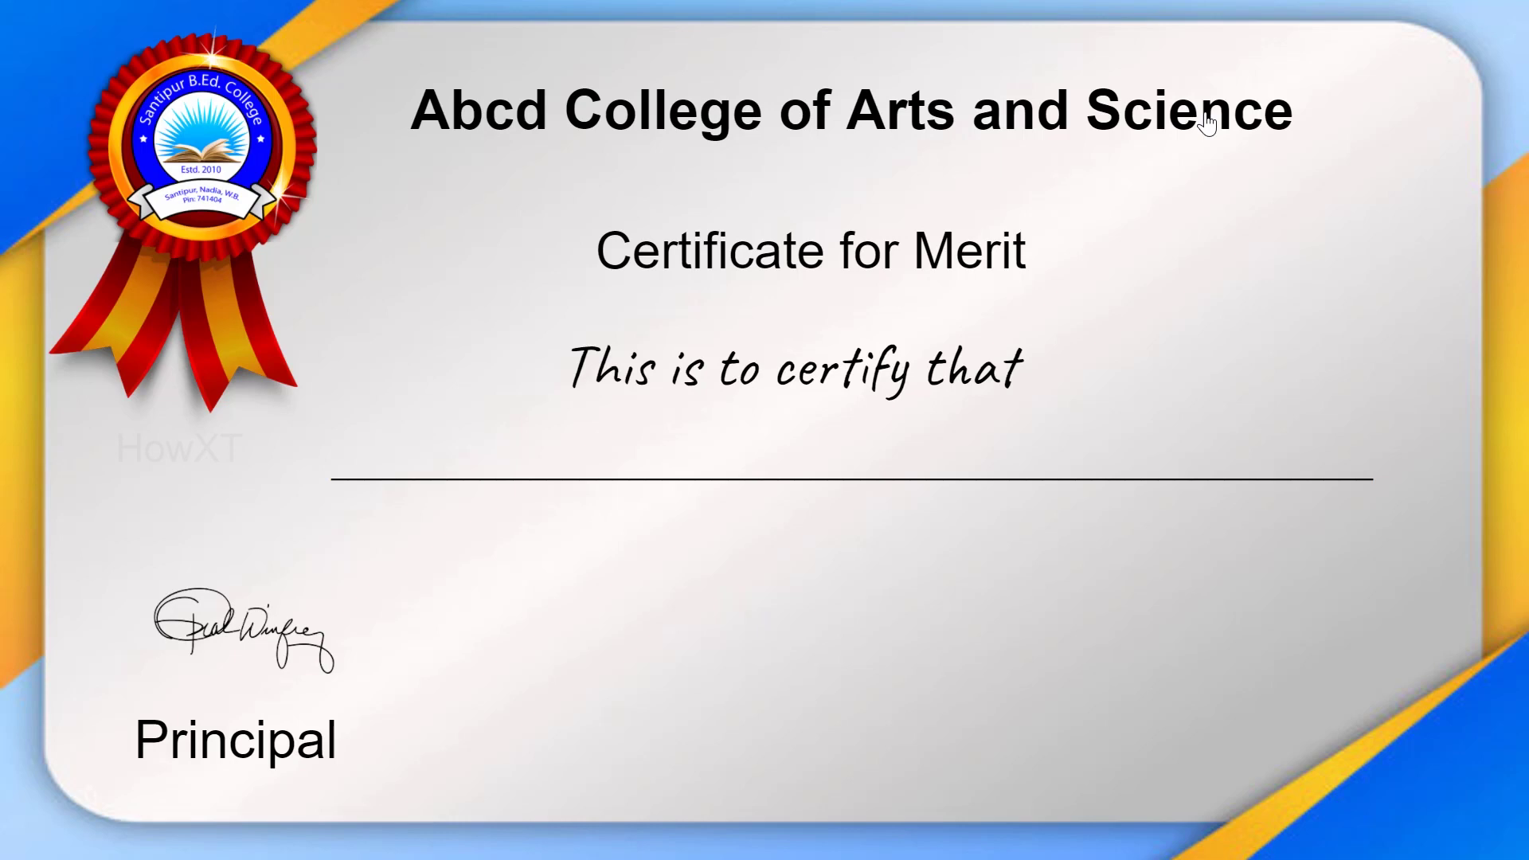
{"action": "key", "text": "Escape"}
{"action": "left_click", "coordinate": [402, 16]}
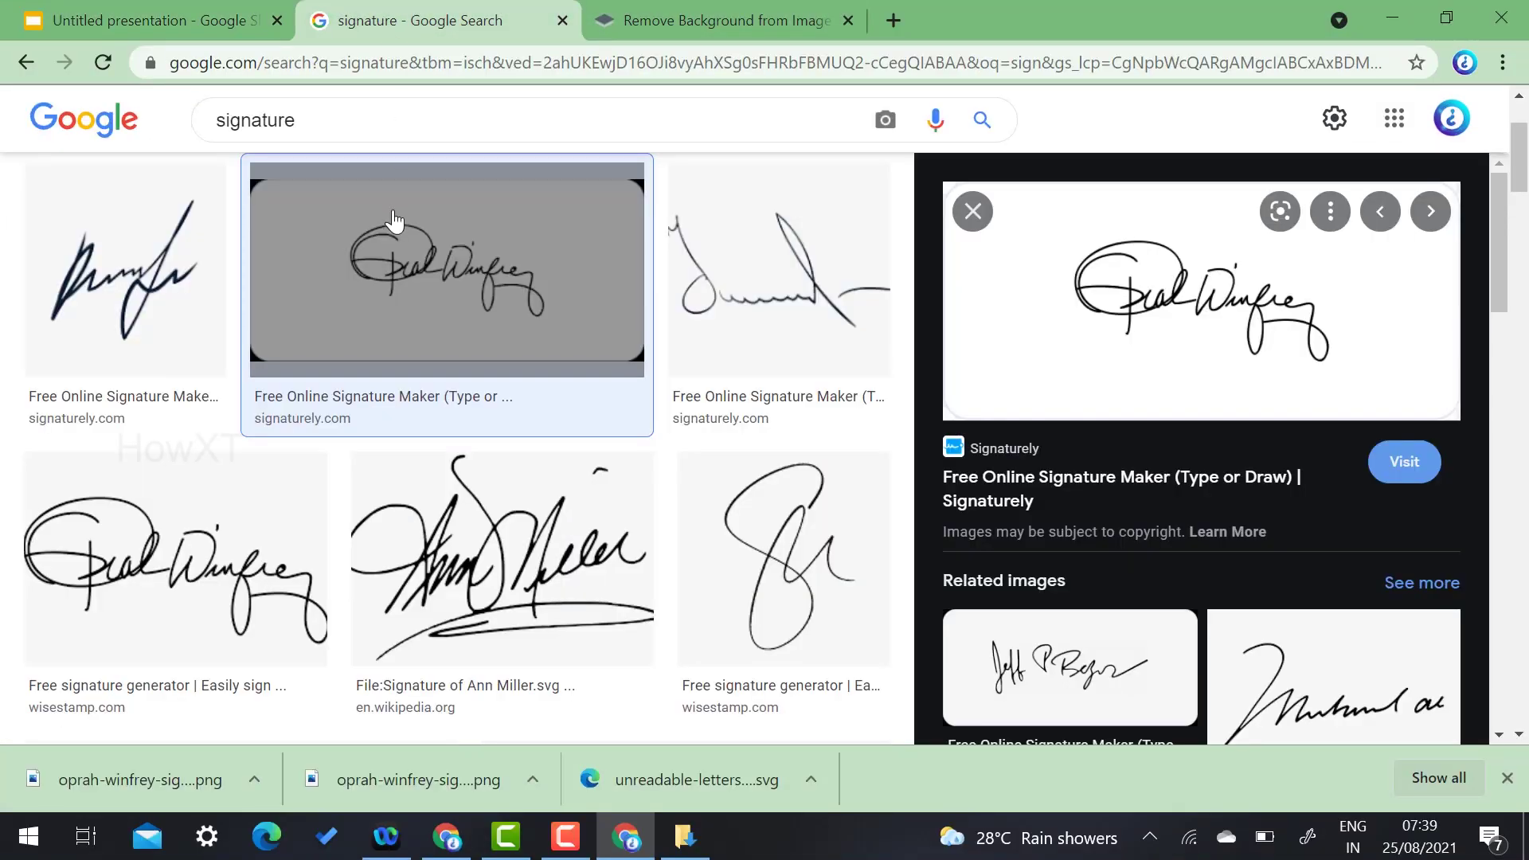
Step: Search Google Images for 'certificate medal' and preview the gold, blue WINNER and star medals
{"action": "left_click", "coordinate": [324, 111]}
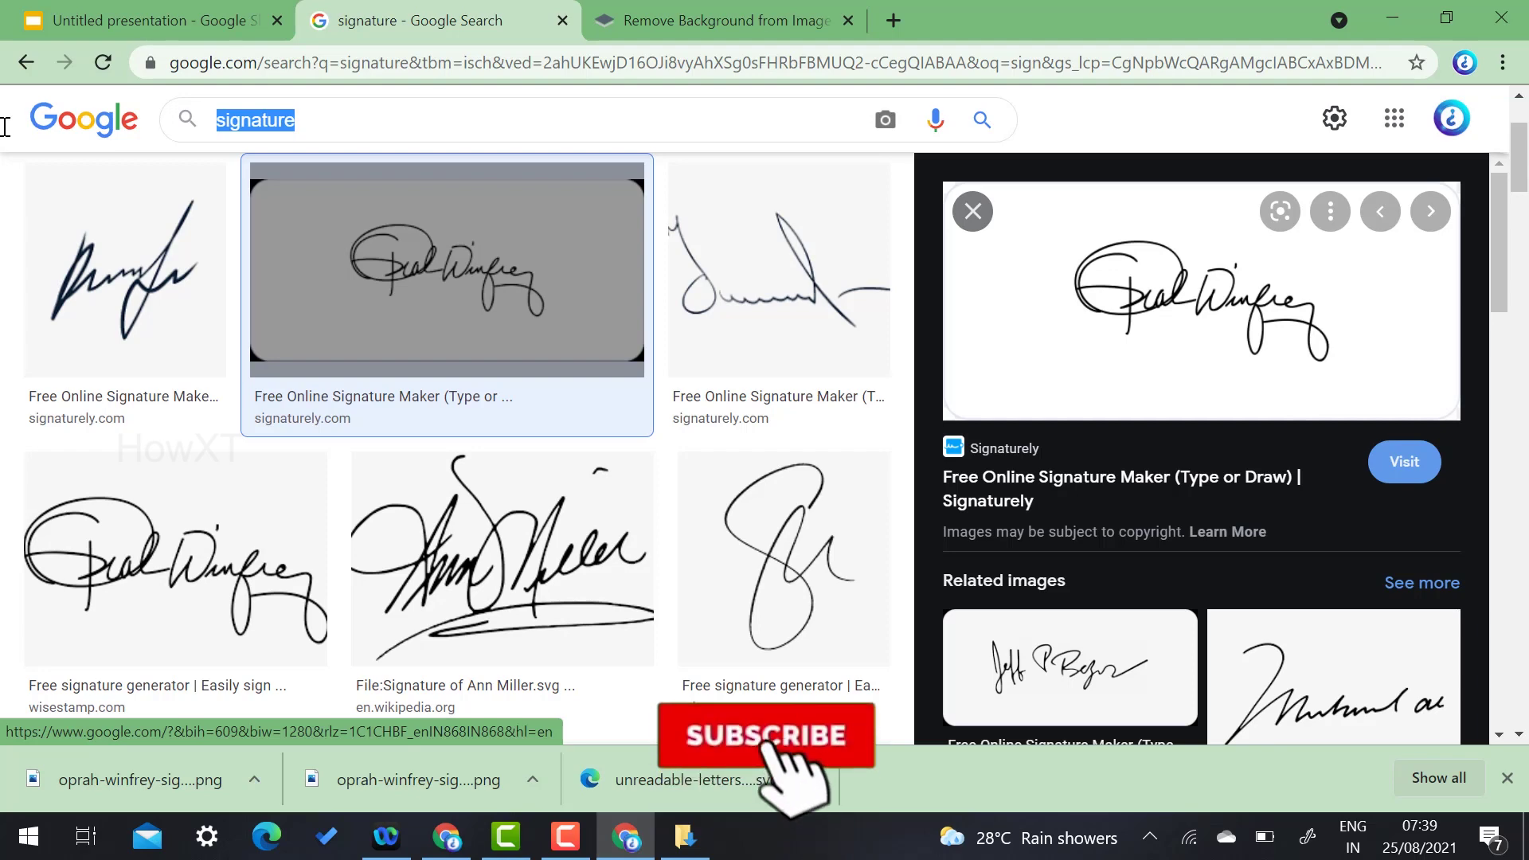
{"action": "type", "text": "certificate "}
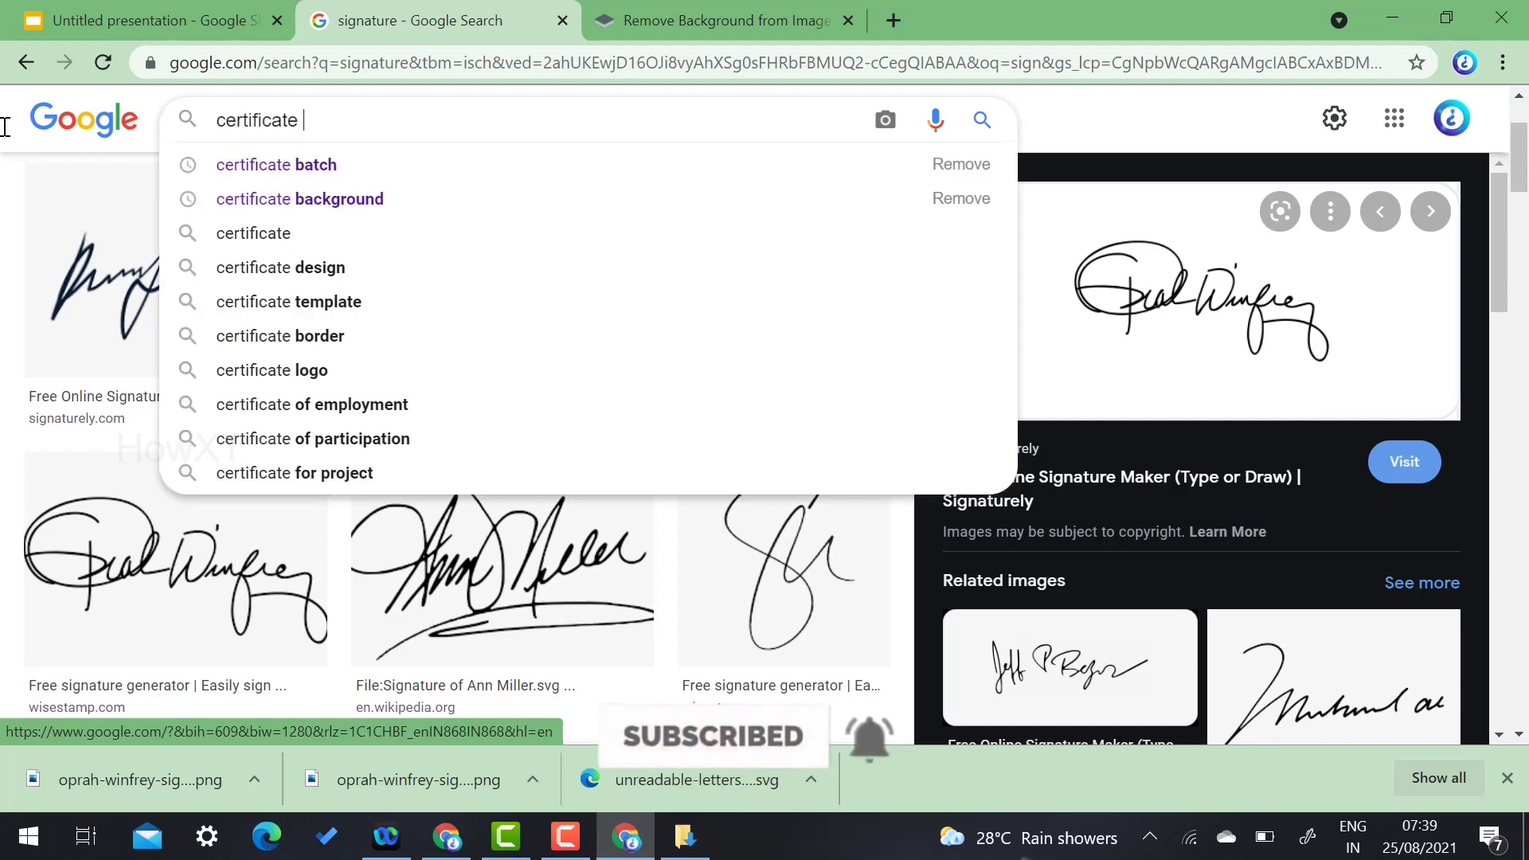
{"action": "type", "text": "medal"}
{"action": "key", "text": "Return"}
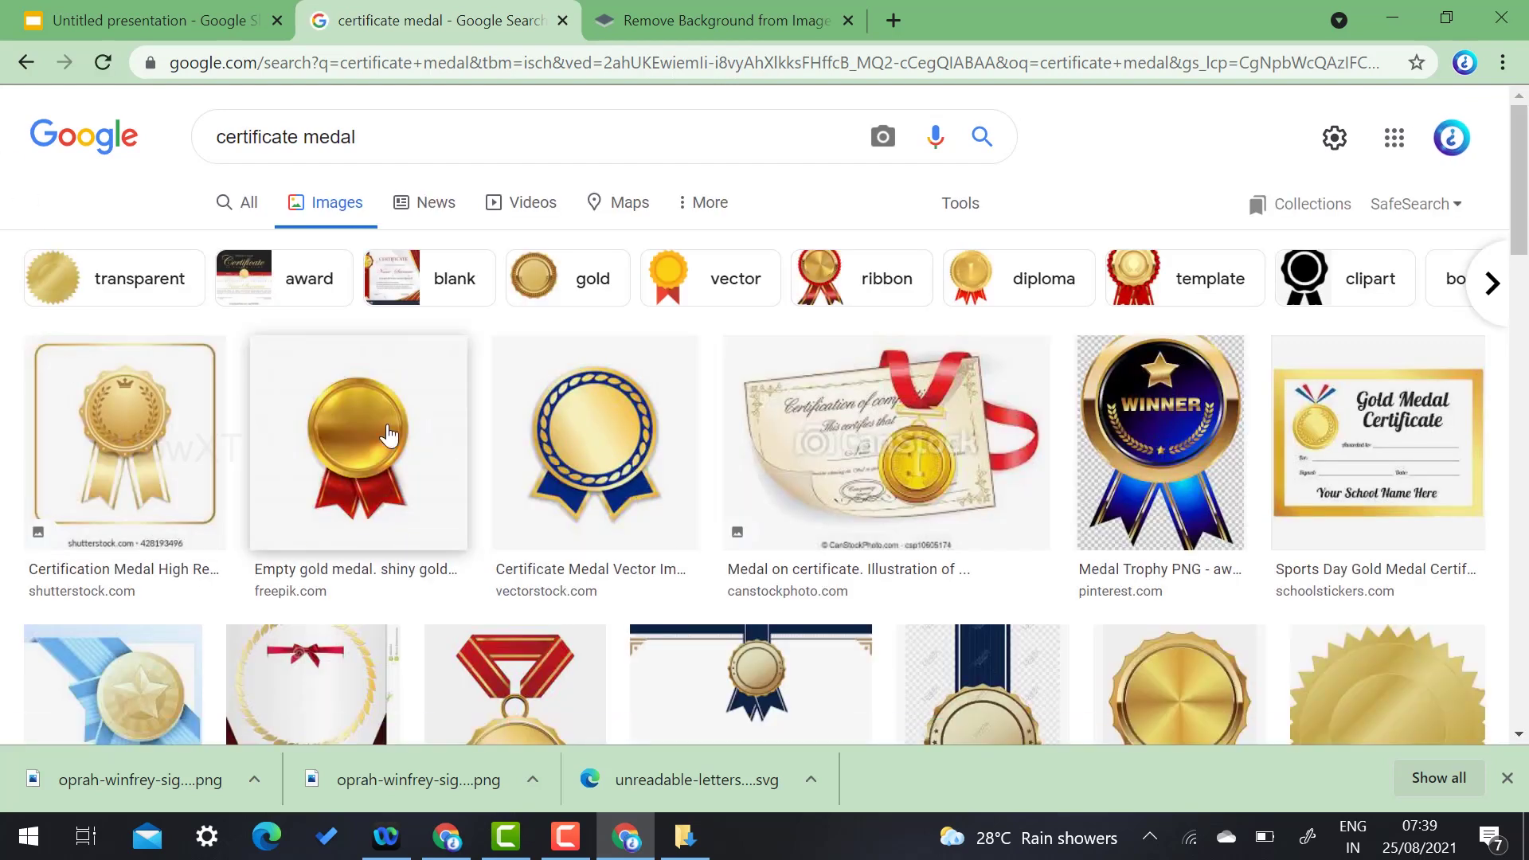
{"action": "left_click", "coordinate": [334, 439]}
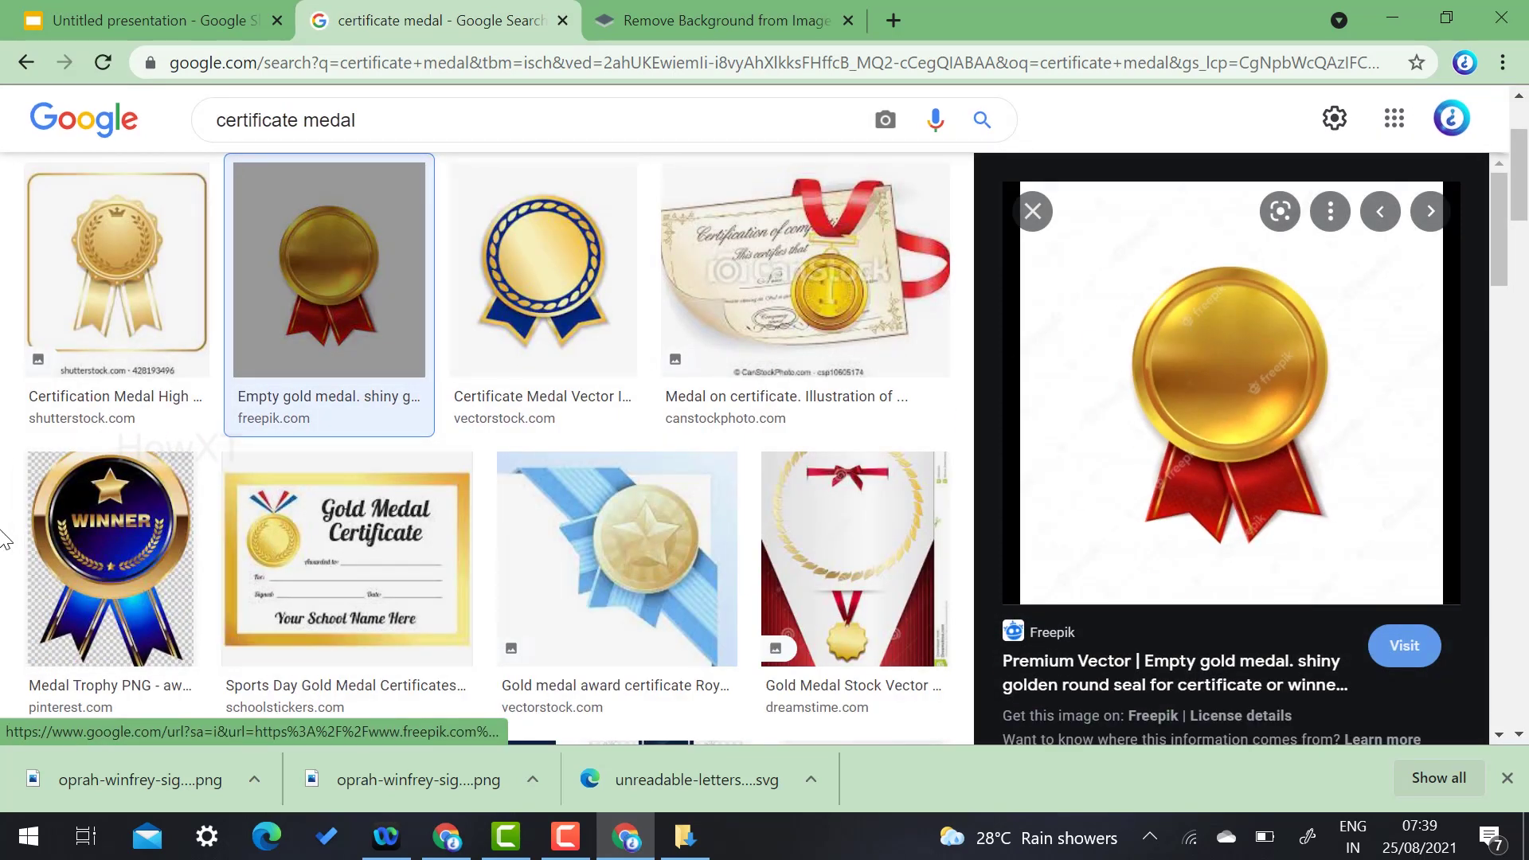
{"action": "left_click", "coordinate": [111, 543]}
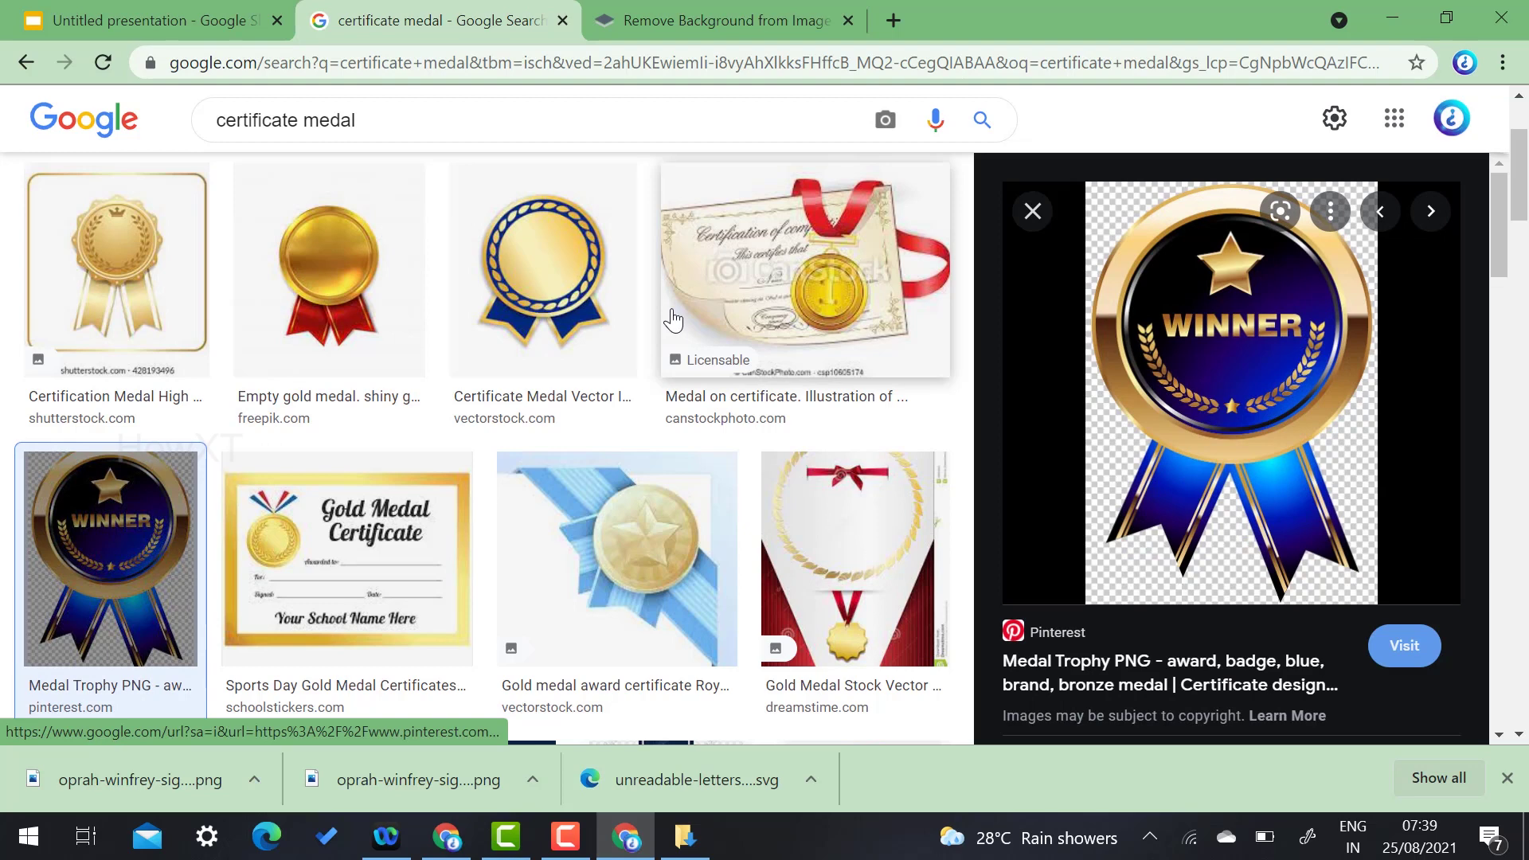
{"action": "left_click", "coordinate": [707, 533]}
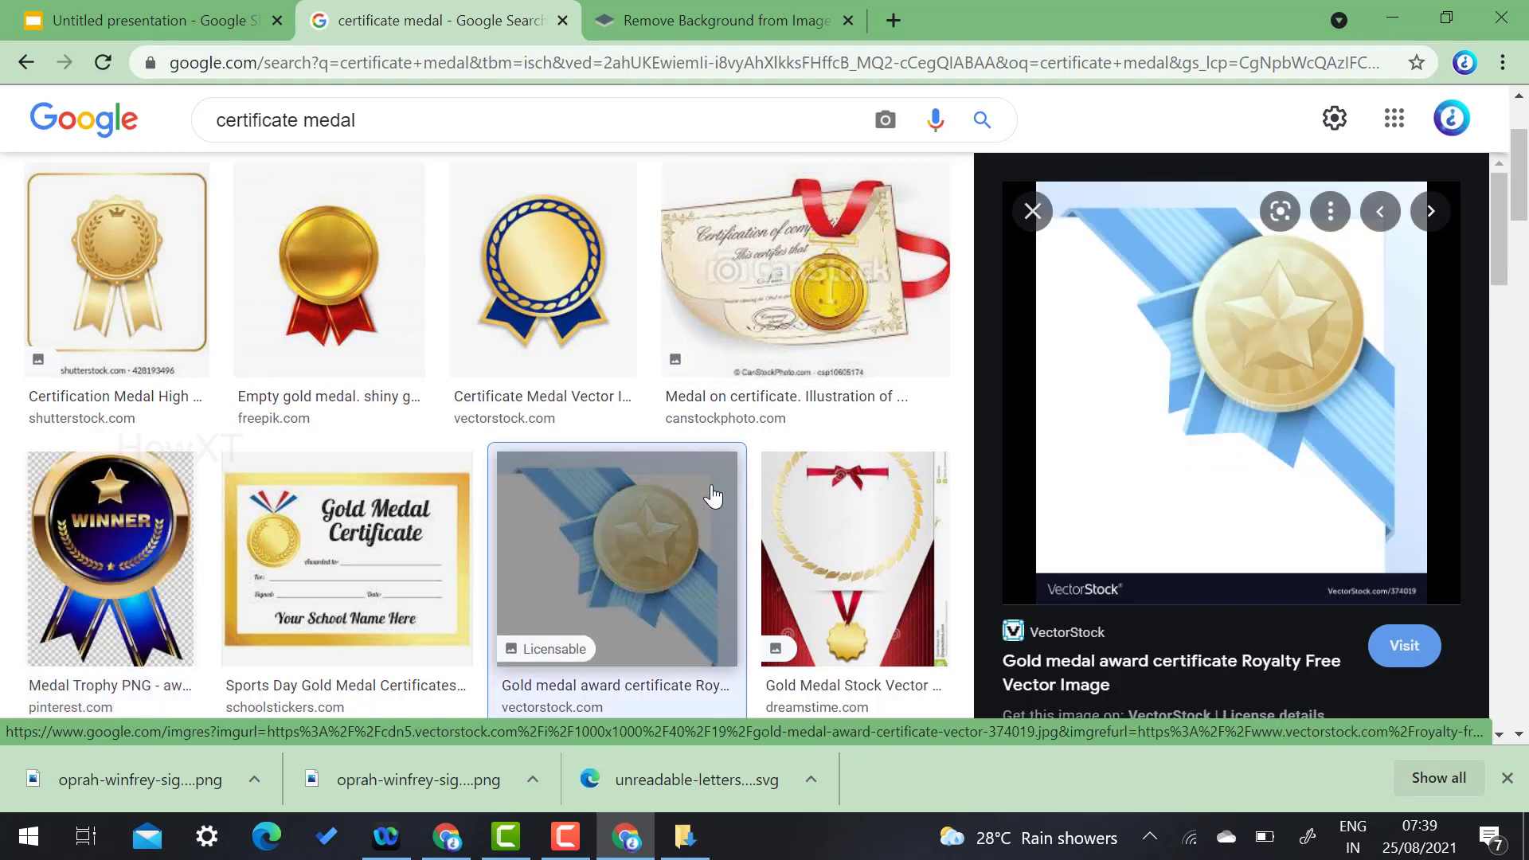
Step: Copy the gold star medal image and present the certificate slide full screen again
{"action": "right_click", "coordinate": [1160, 272]}
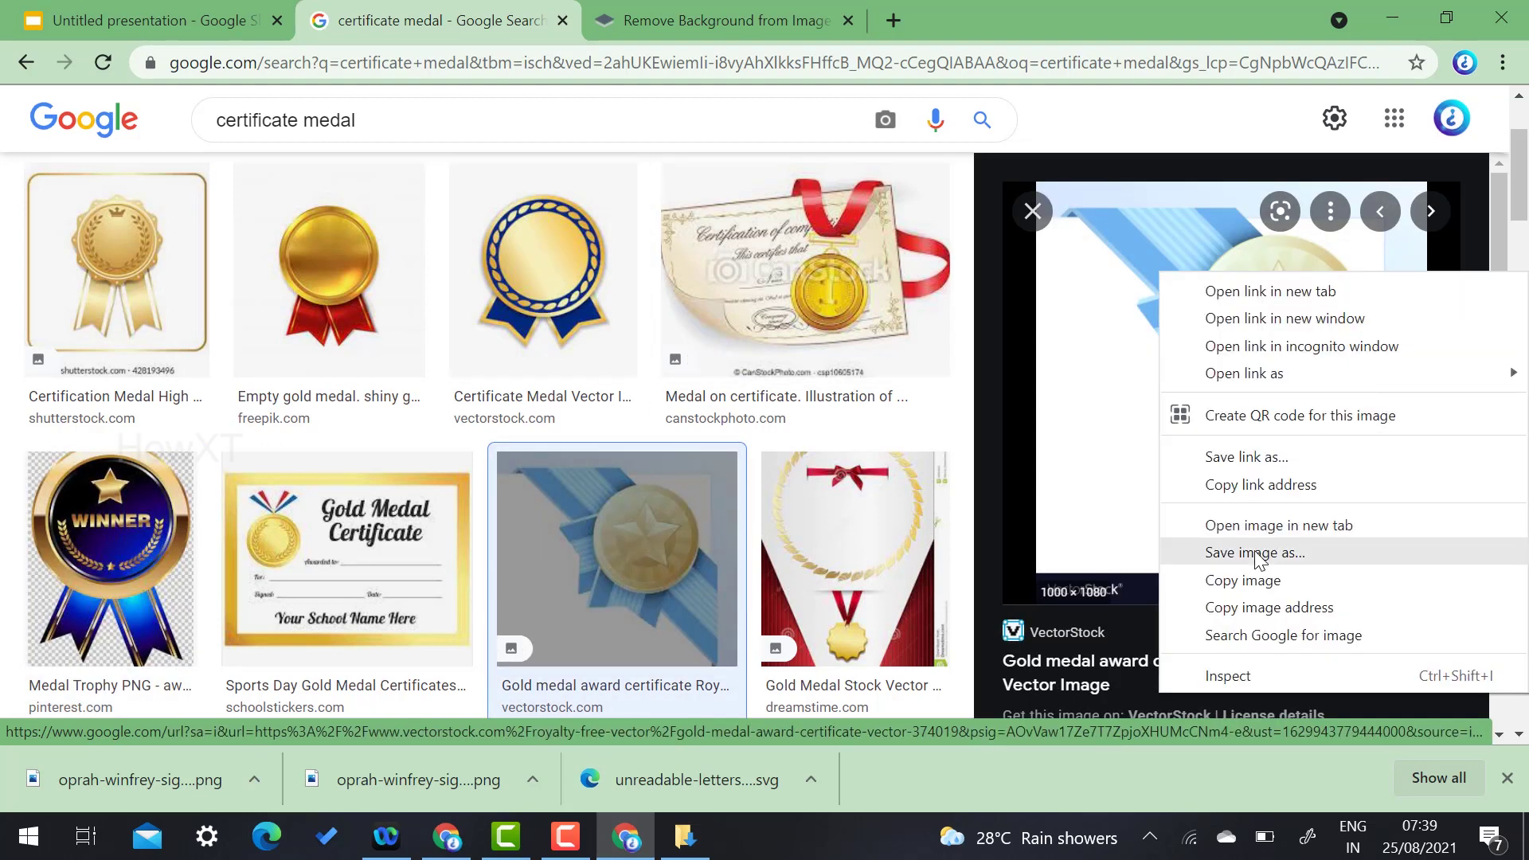
{"action": "left_click", "coordinate": [1261, 580]}
{"action": "key", "text": "ctrl+1"}
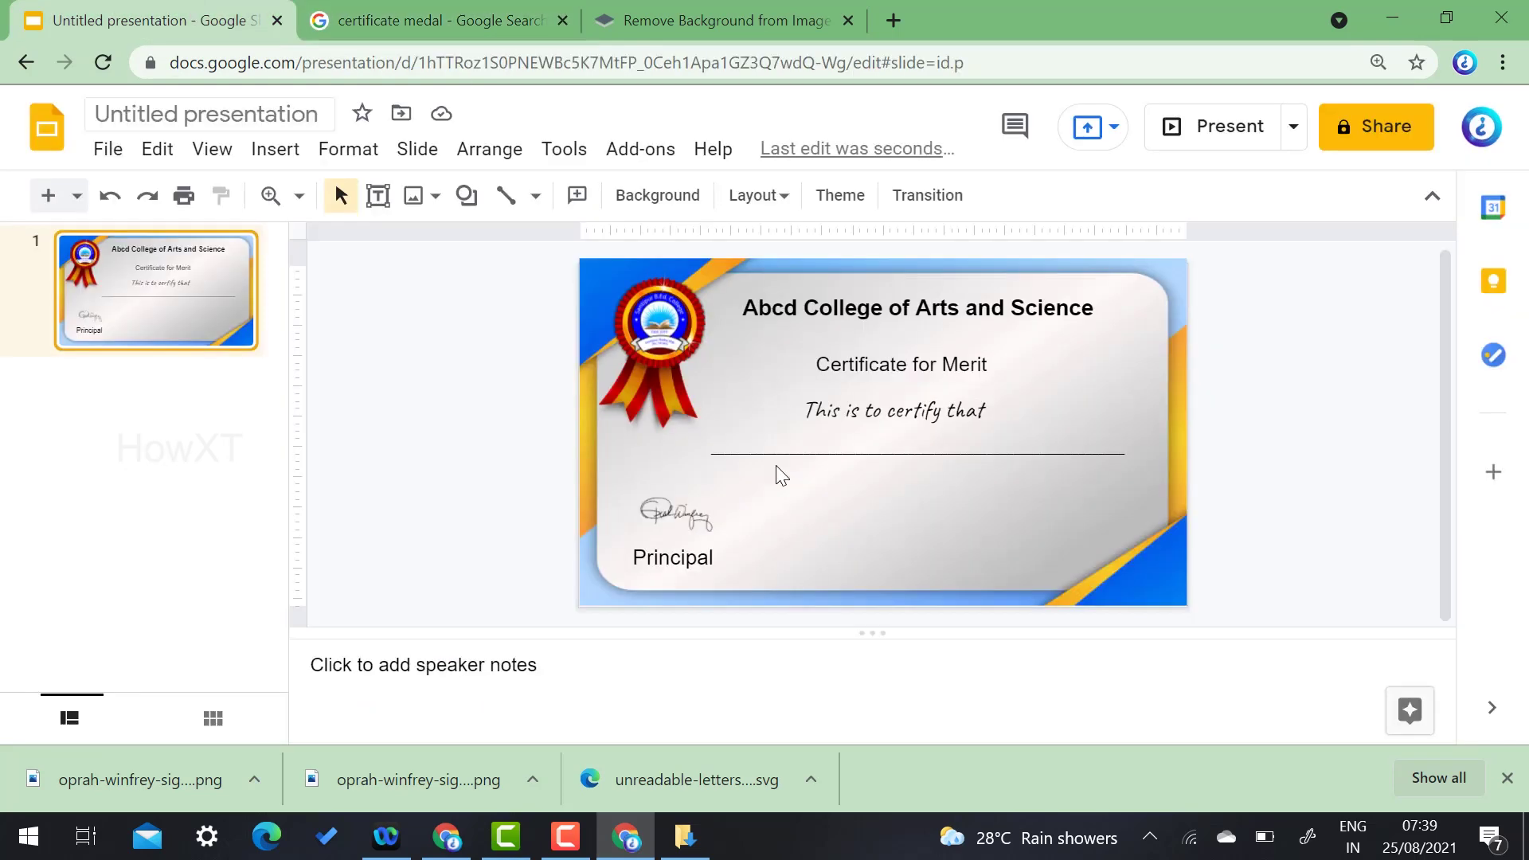
{"action": "left_click", "coordinate": [1224, 123]}
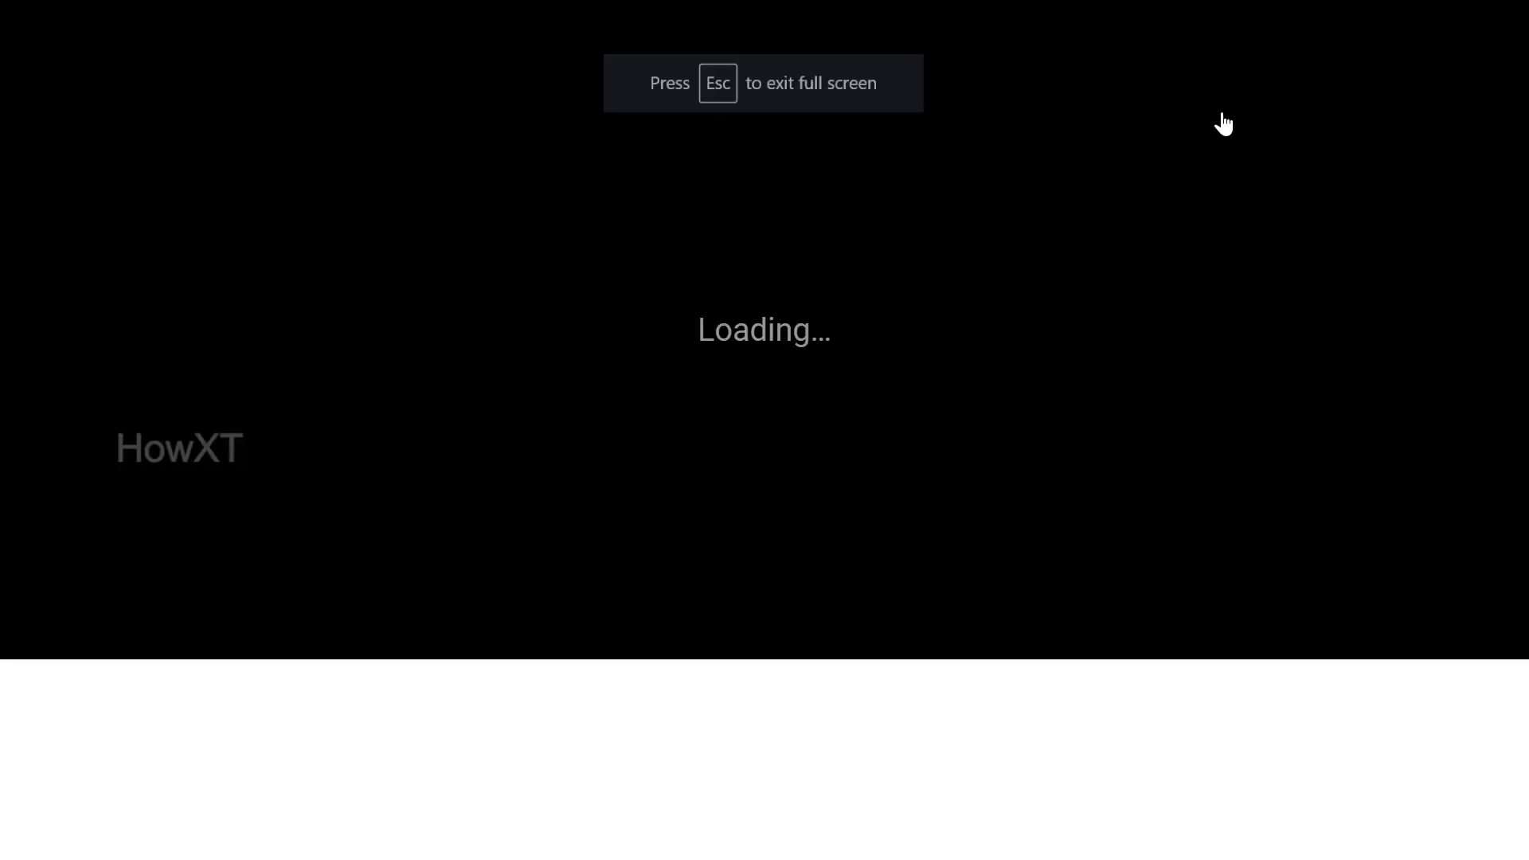